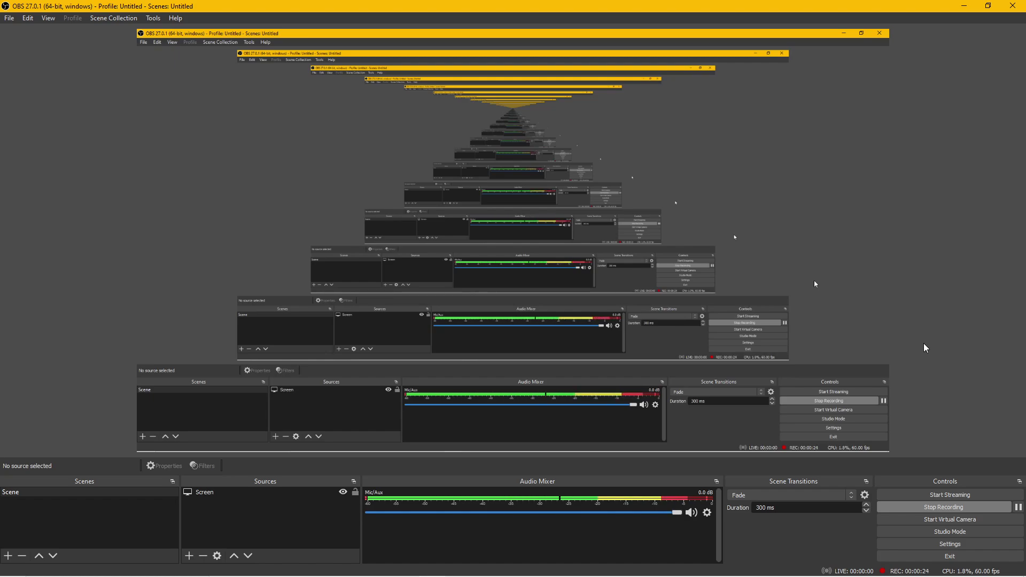
- With OBS recording, switch windows toward Google Earth Studio in Chrome
key("alt+Tab")
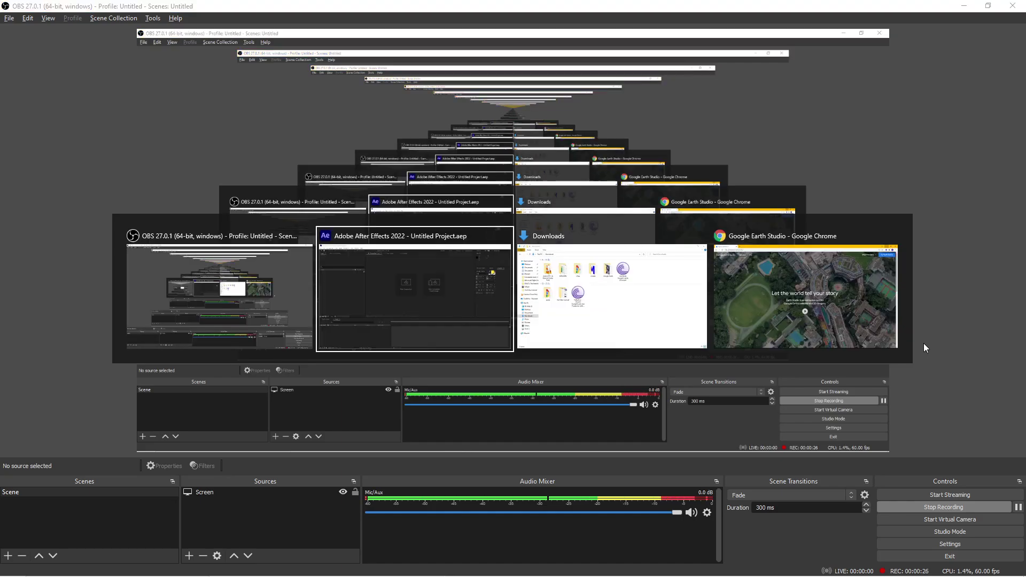
- Bring up the Earth Studio overview page and launch Earth Studio in a new tab
key("alt+Tab")
key("alt+Tab")
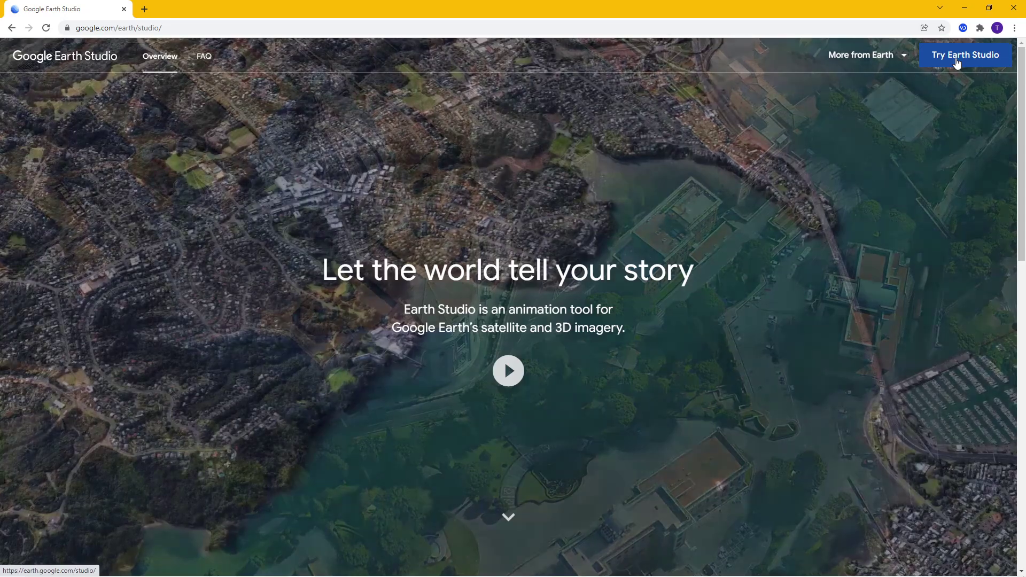
left_click(965, 56)
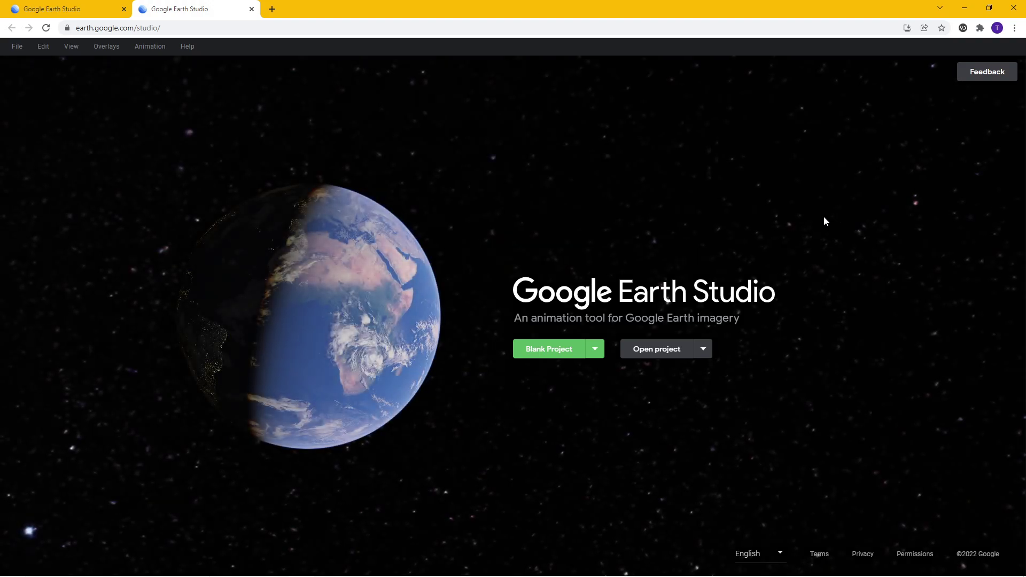
- Start a blank project named 'Test project google earth', trying Moon and Mars before choosing Earth
left_click(554, 350)
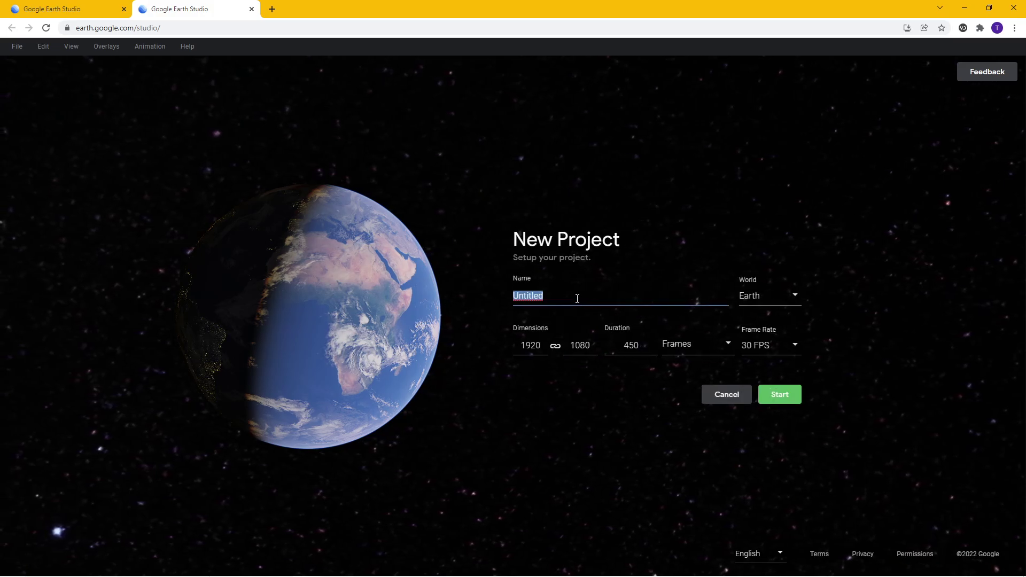
type("T")
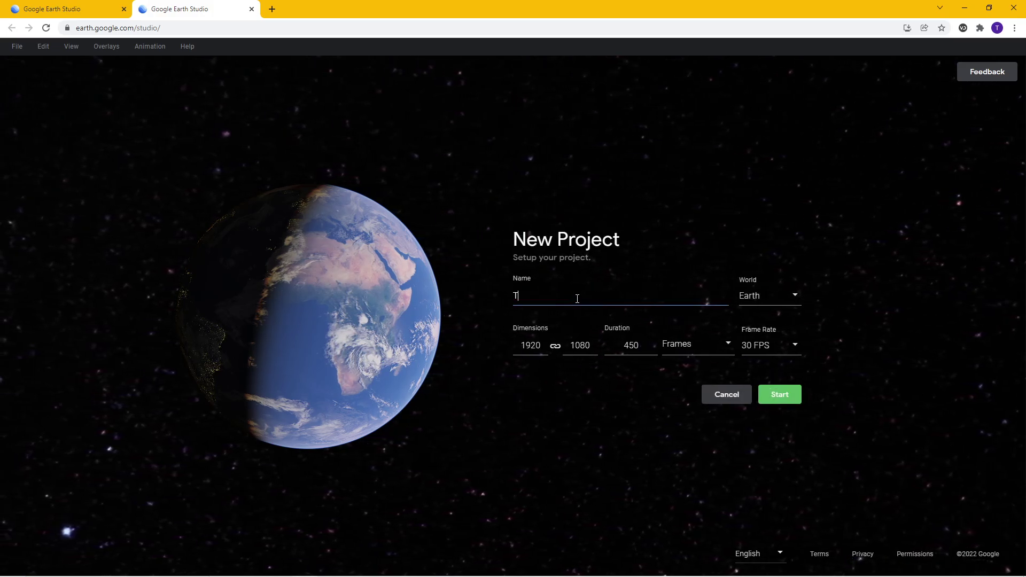
type("est proje")
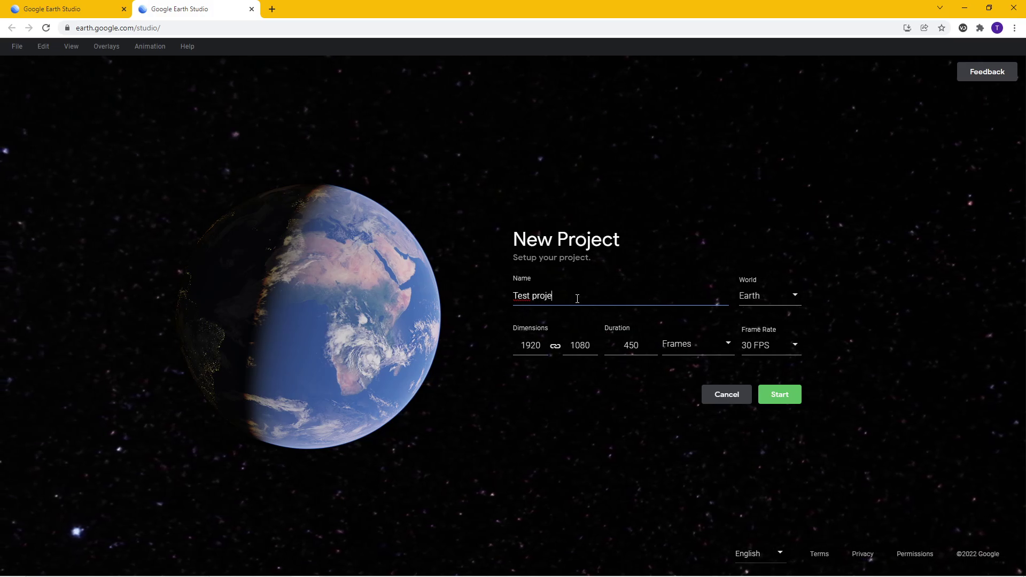
type("ct google e")
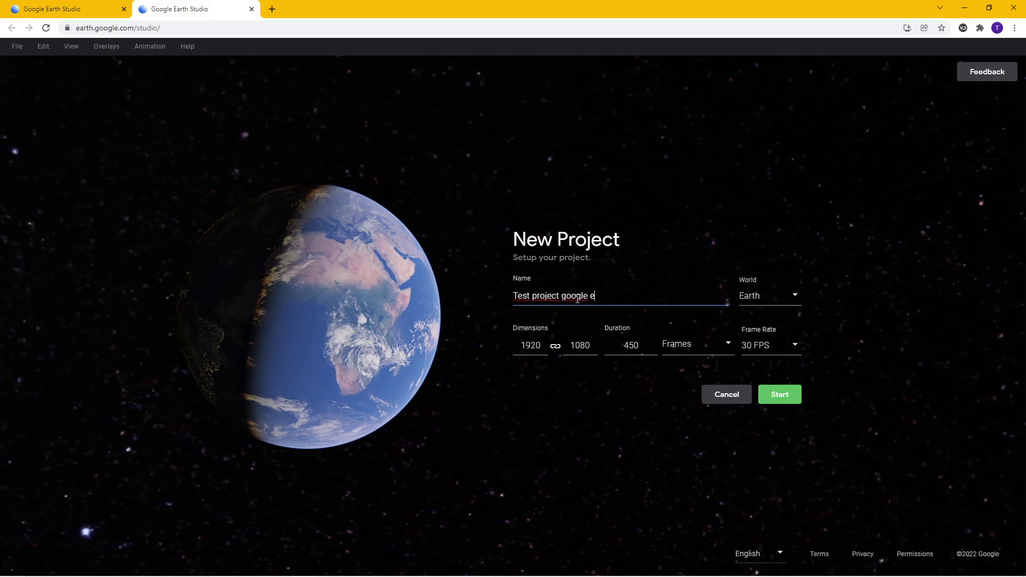
type("arth")
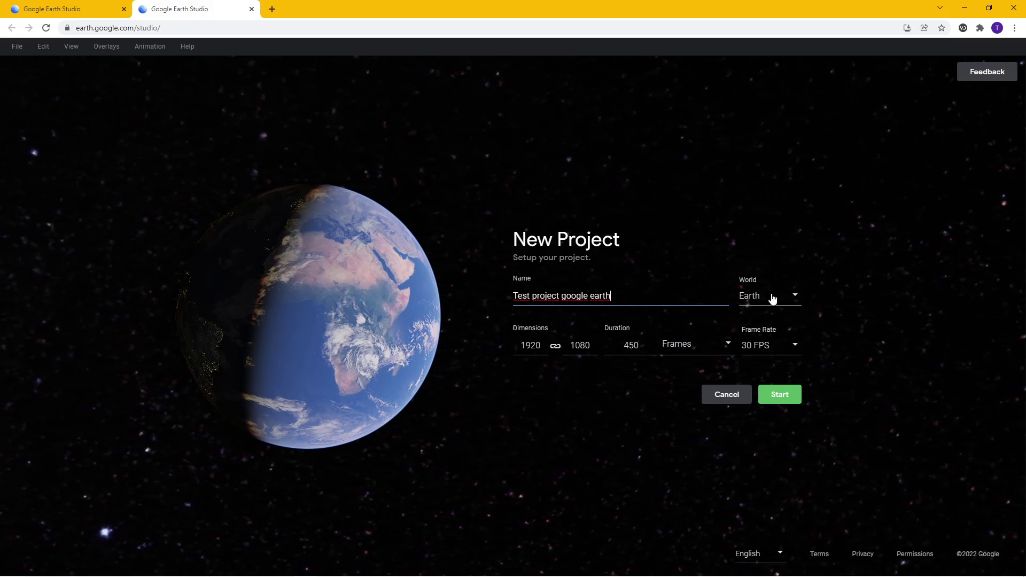
left_click(768, 297)
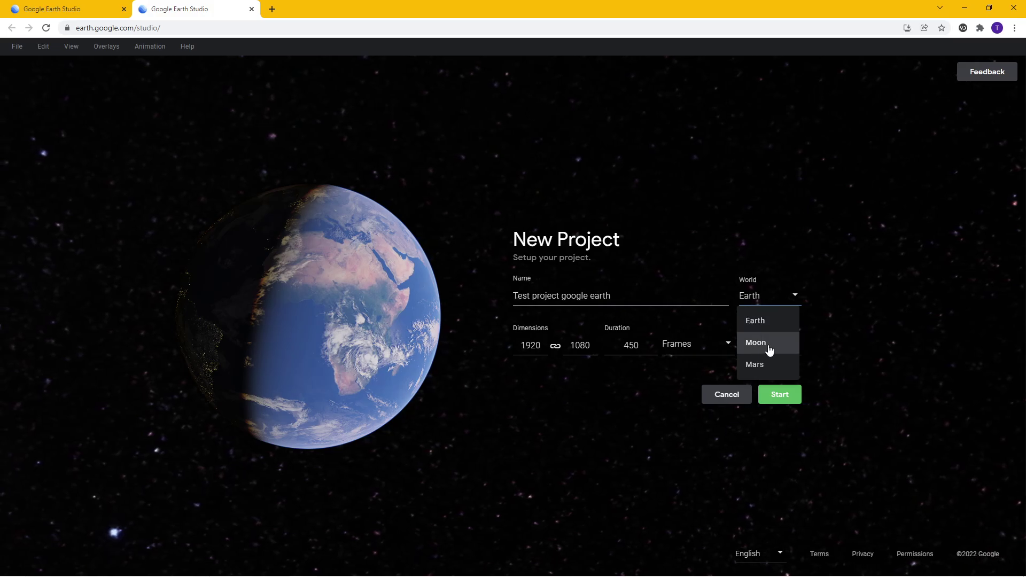
left_click(769, 347)
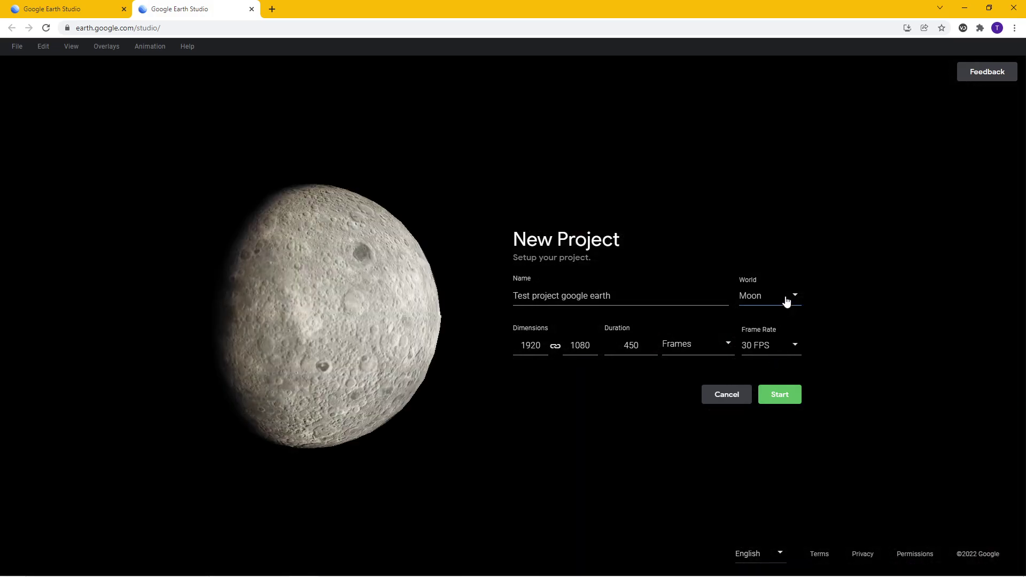
left_click(785, 301)
left_click(769, 363)
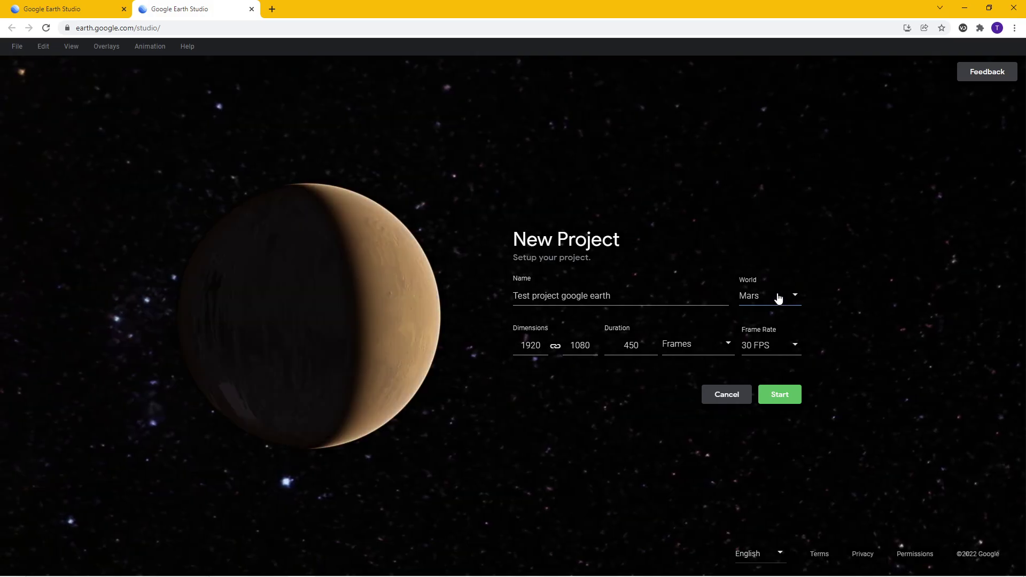
left_click(782, 302)
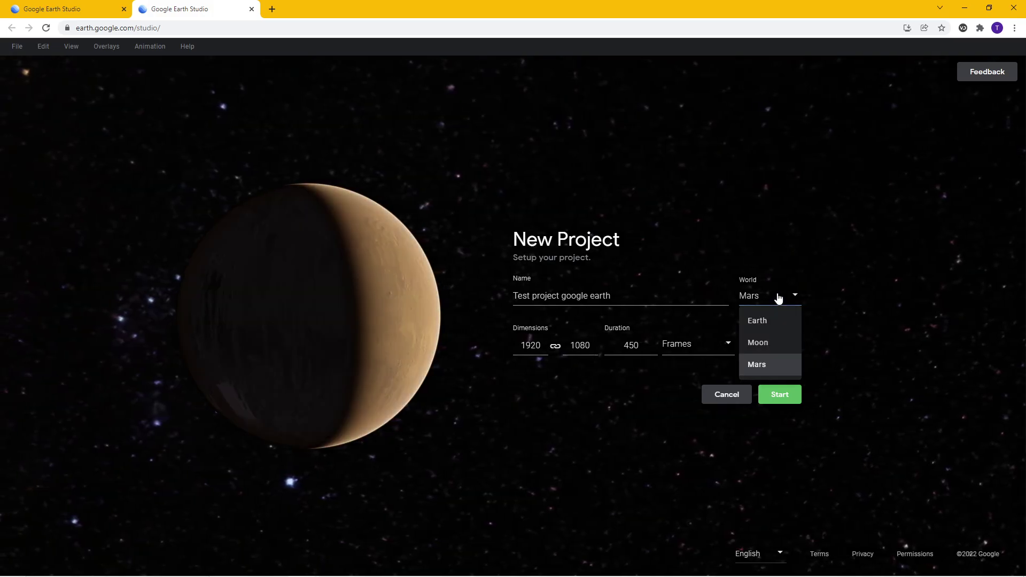
left_click(774, 326)
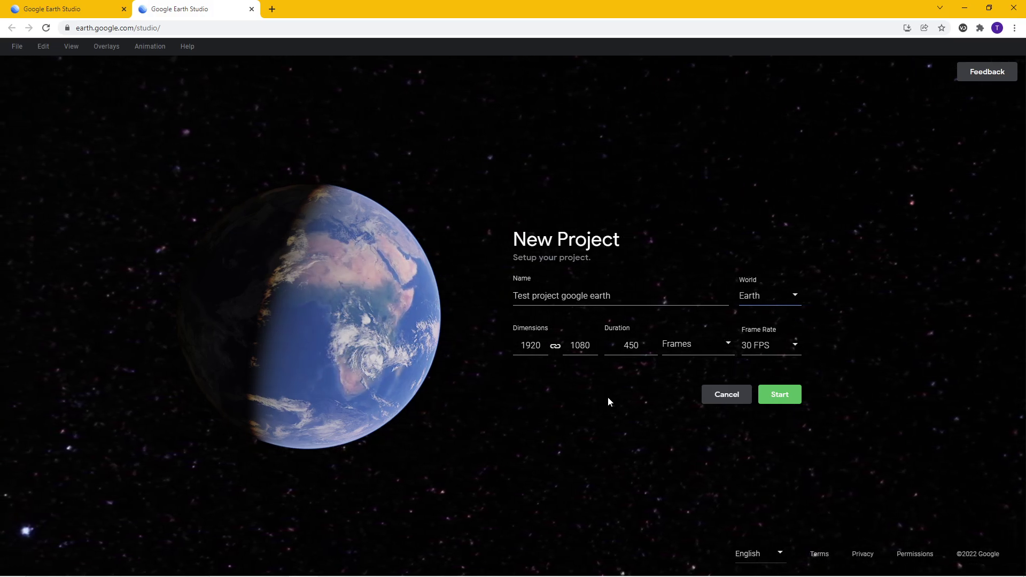
- Keep 1920×1080, set duration to 500 frames at 25 FPS, and create the project
left_click(535, 348)
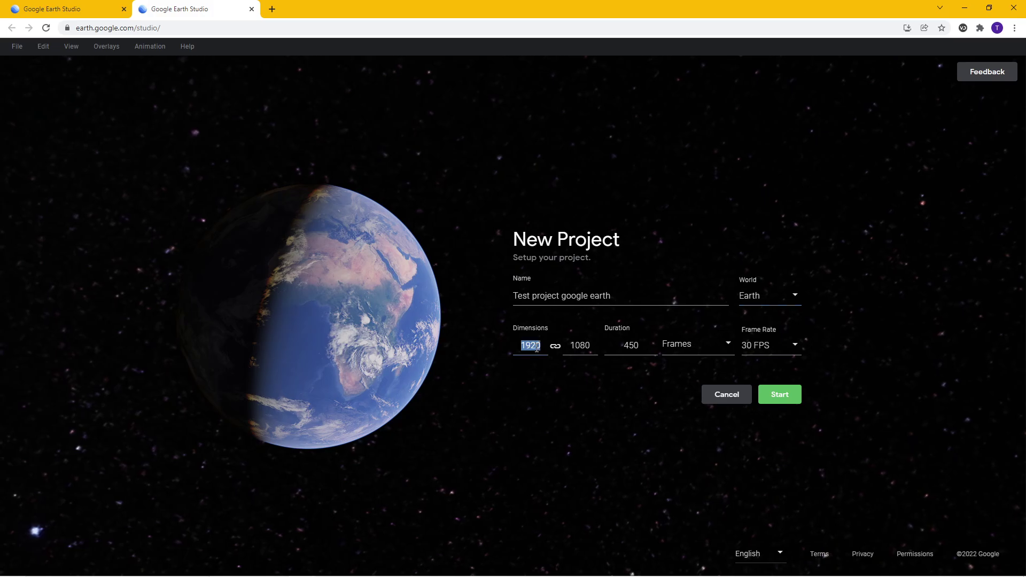
key("Tab")
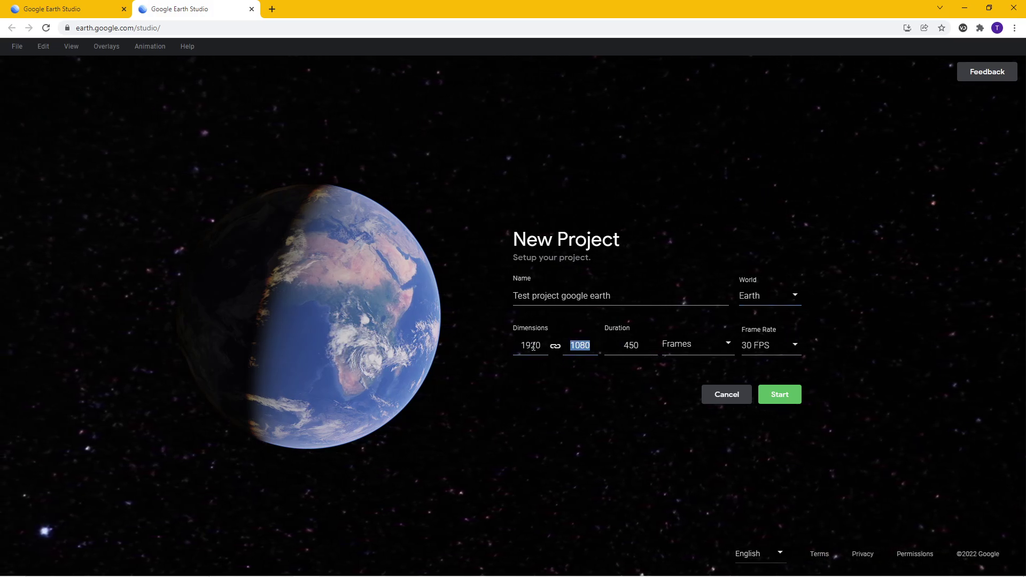
left_click(523, 346)
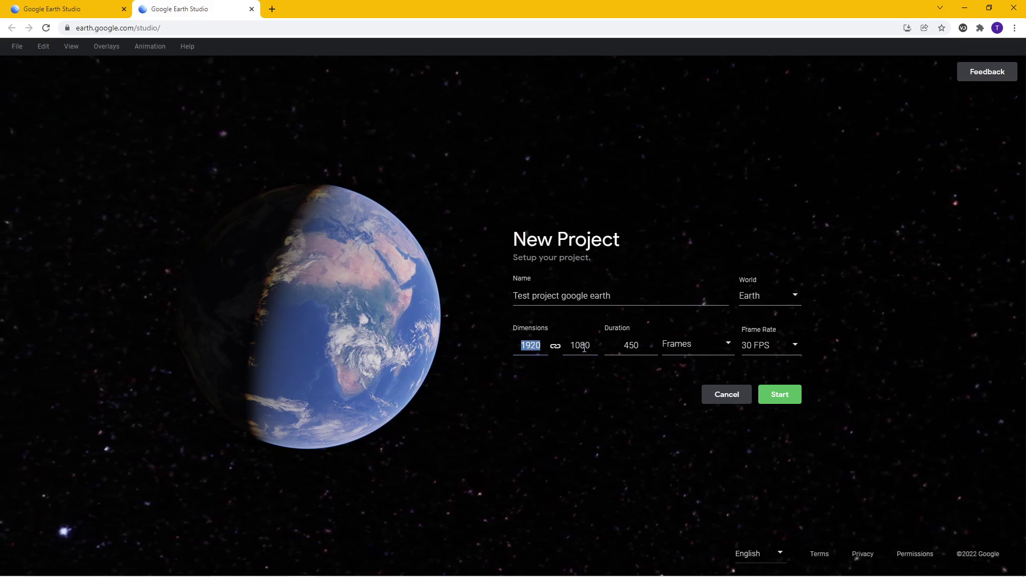
key("Tab")
key("Tab")
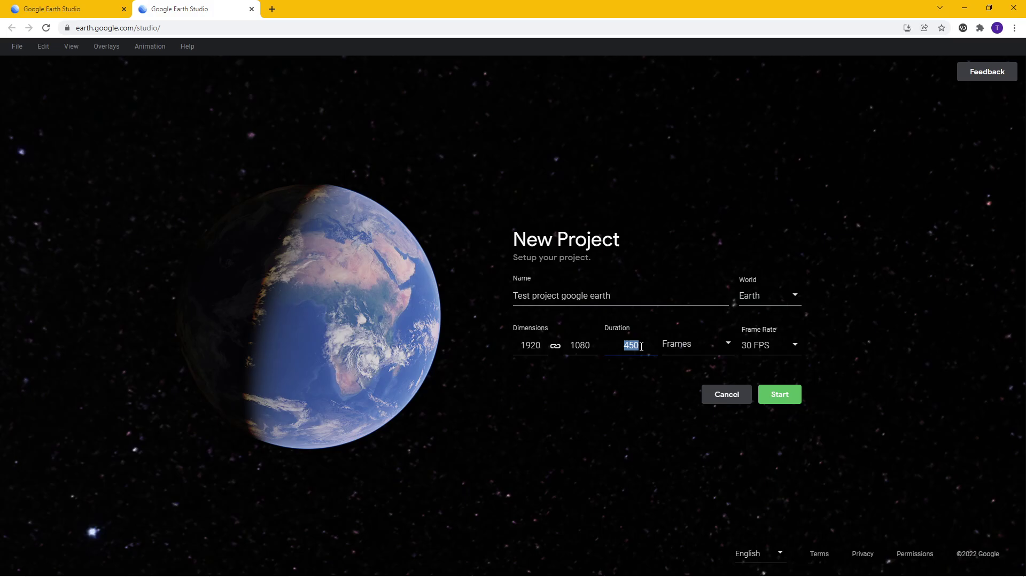
type("500")
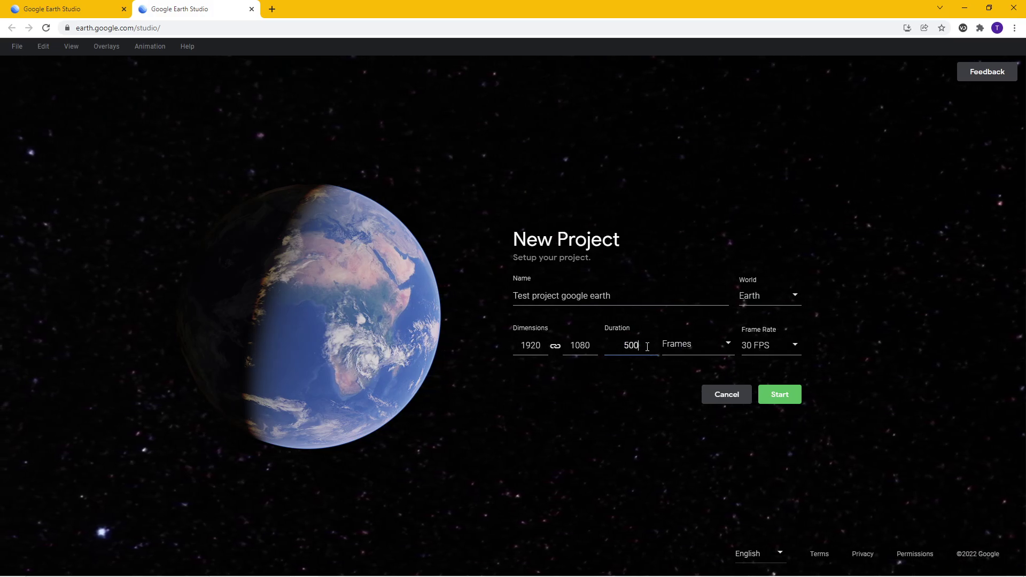
left_click(777, 347)
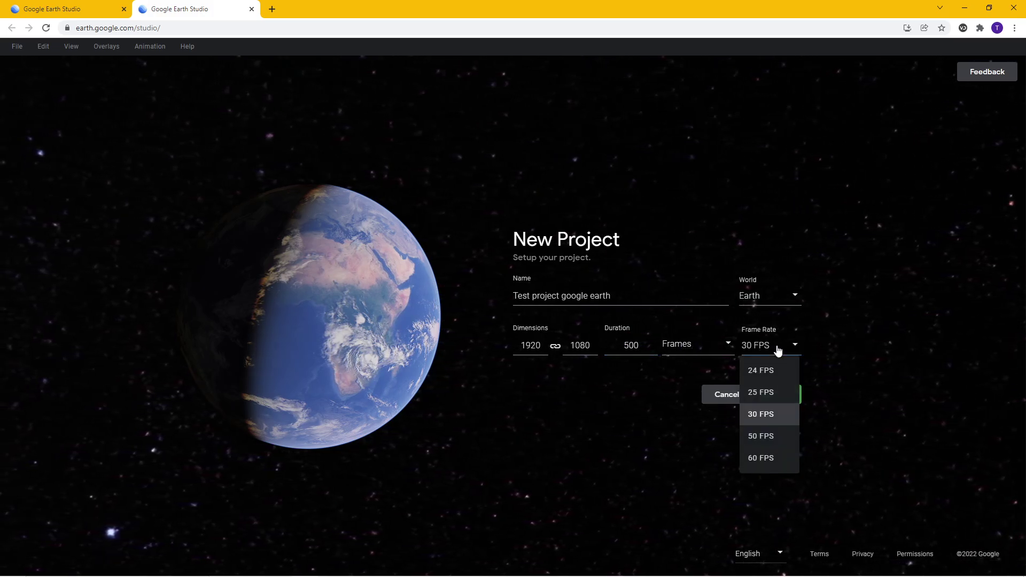
left_click(767, 394)
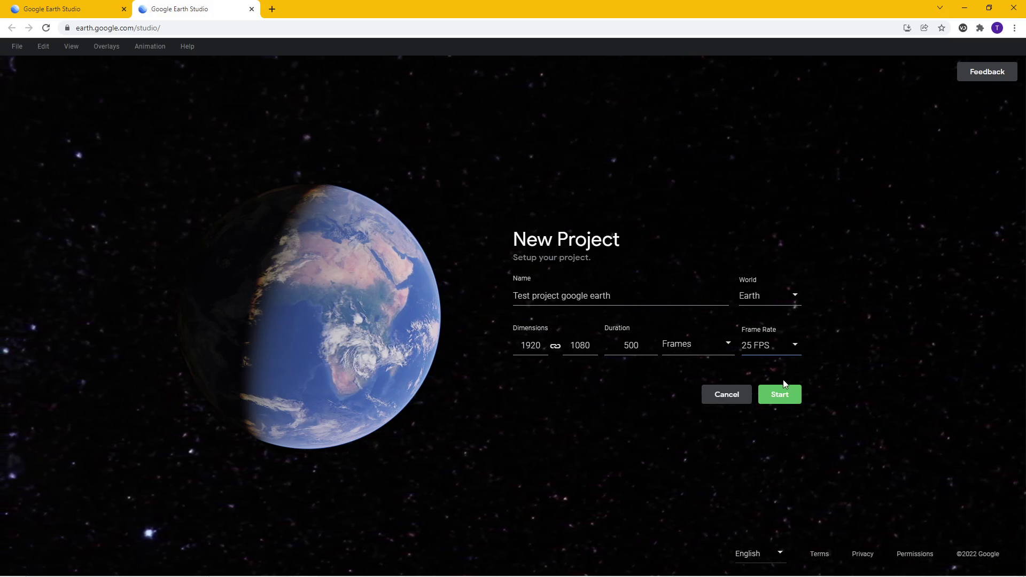
left_click(787, 394)
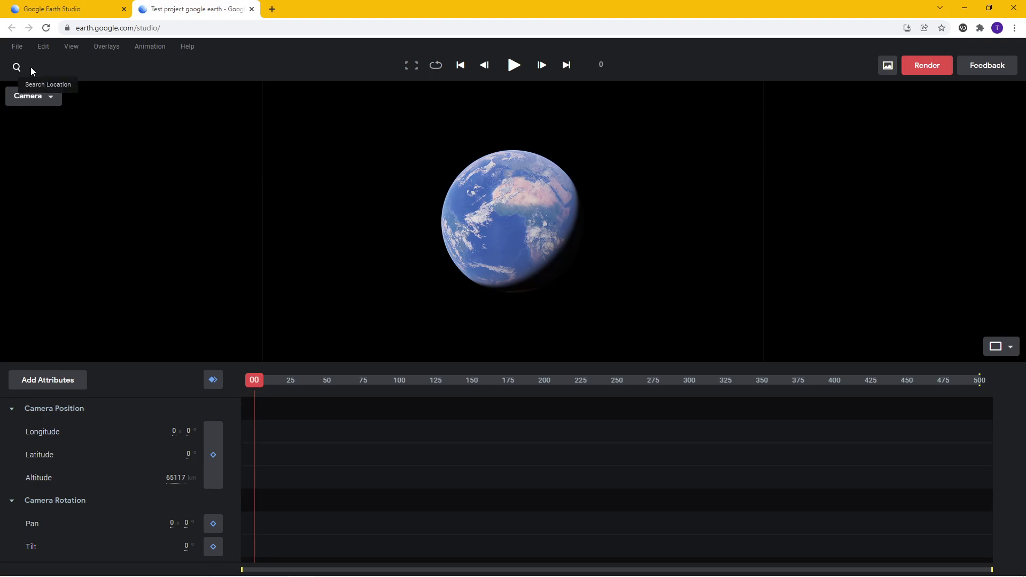
- Search for New York and fly the camera to New York, NY, USA
left_click(17, 68)
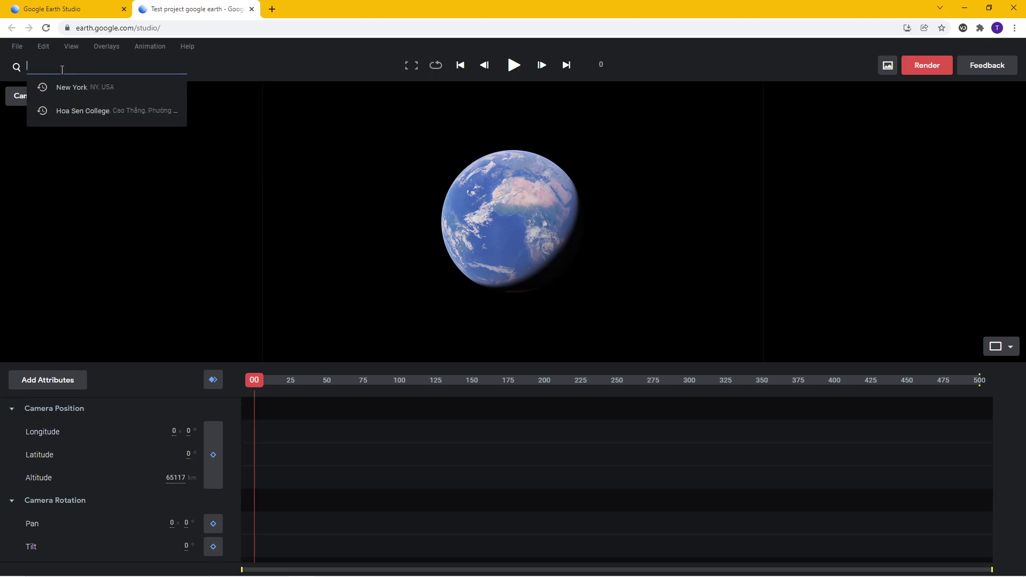
type("newy")
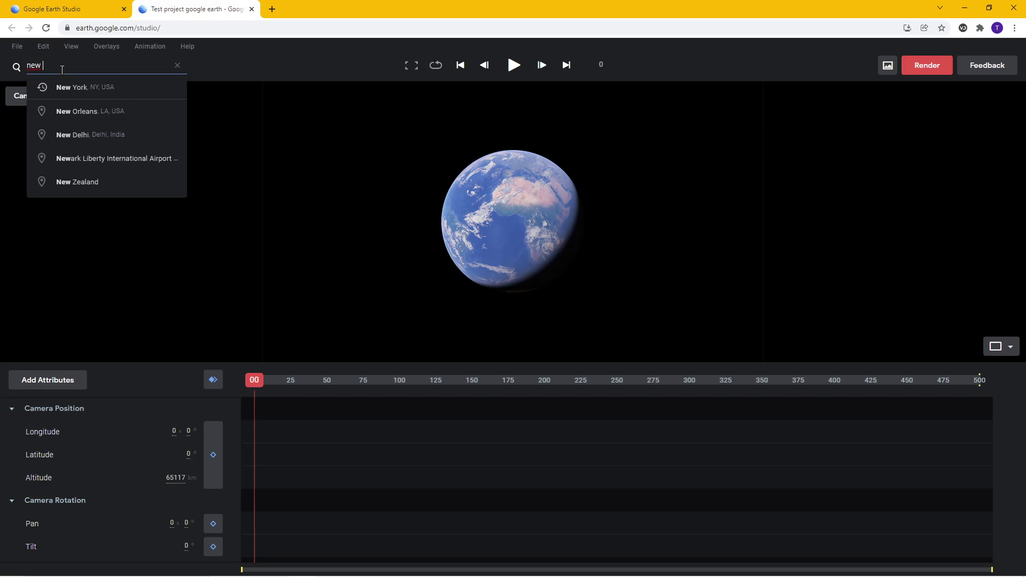
type("ork")
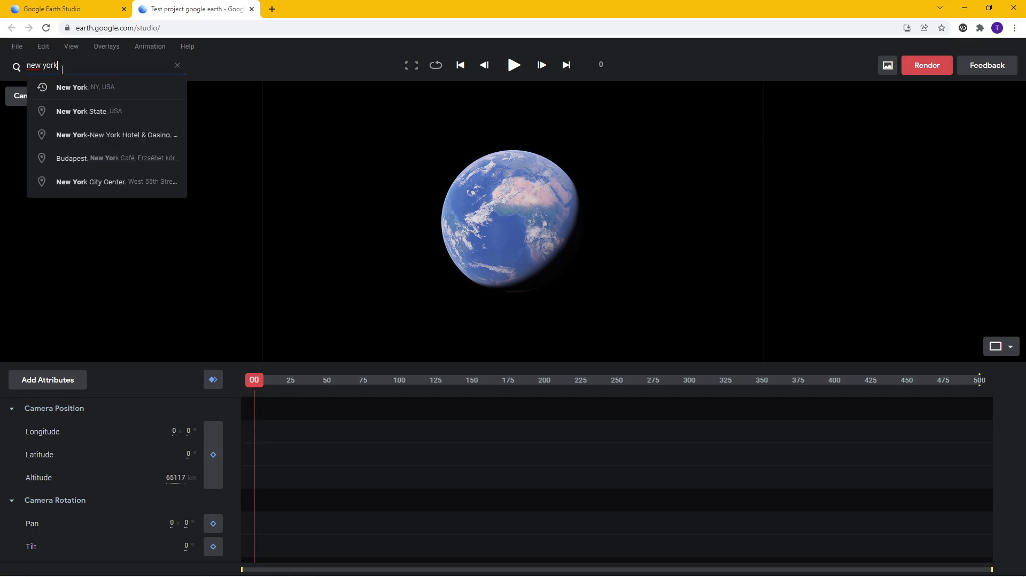
key("Return")
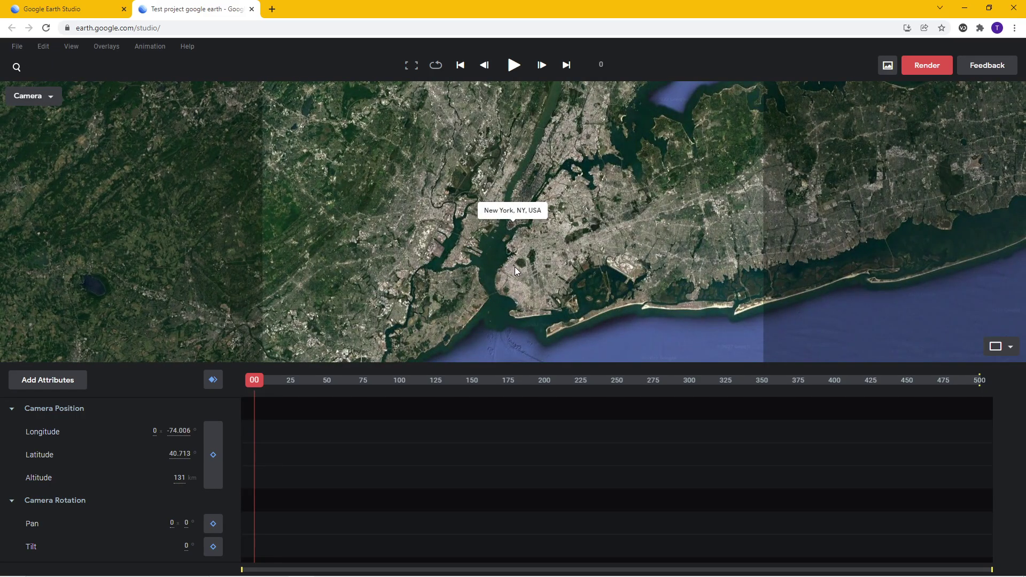
- Zoom down to about 1665 m looking straight down on the Jersey City waterfront
scroll(498, 220, "up", 3)
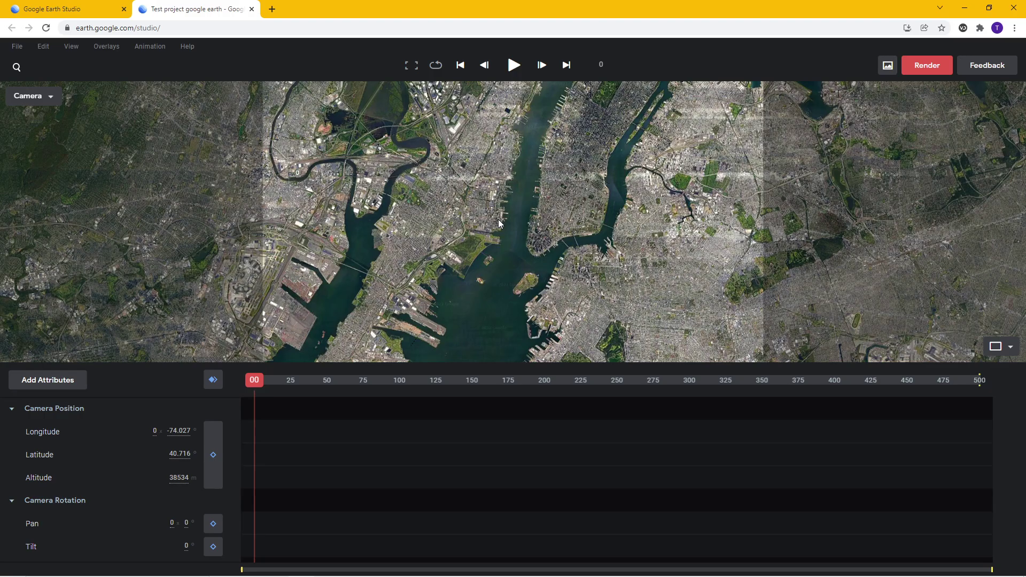
scroll(499, 223, "up", 5)
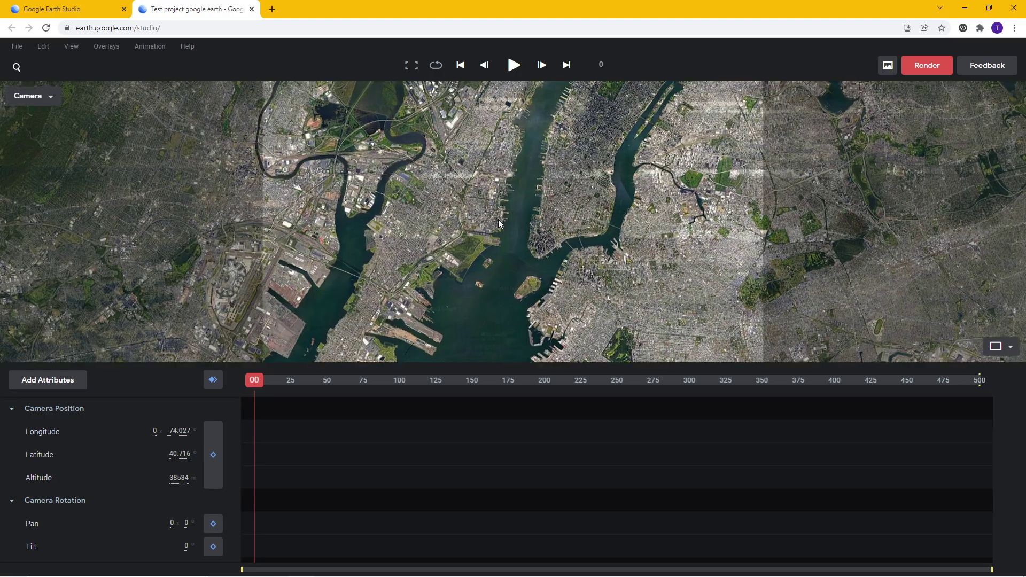
scroll(498, 219, "up", 4)
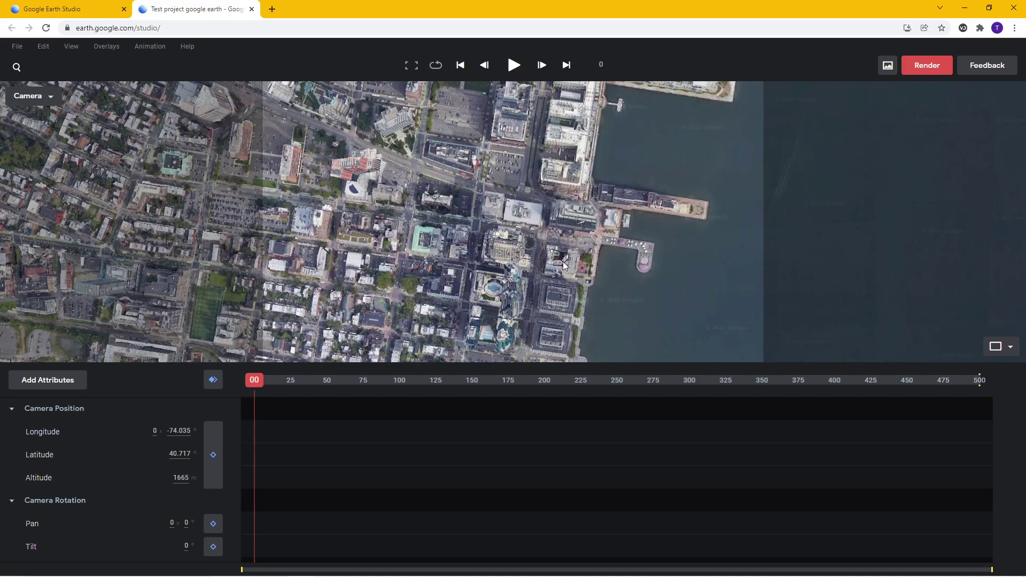
mouse_move(564, 266)
left_mouse_down()
mouse_move(499, 203)
mouse_move(498, 237)
left_mouse_up()
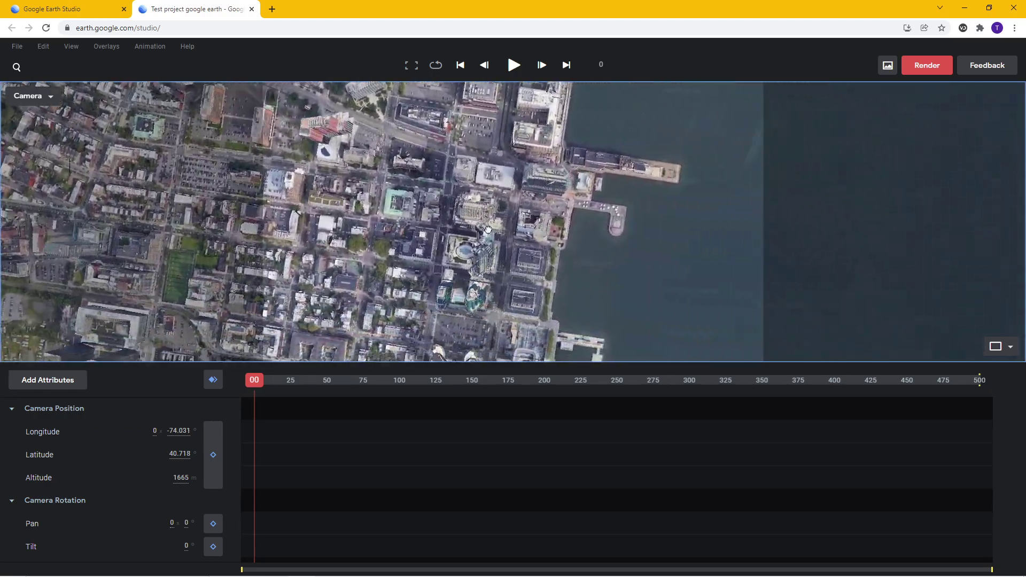
- Tilt and orbit the camera into an oblique view over the waterfront towers
mouse_move(496, 228)
left_mouse_down()
mouse_move(414, 183)
mouse_move(510, 182)
left_mouse_up()
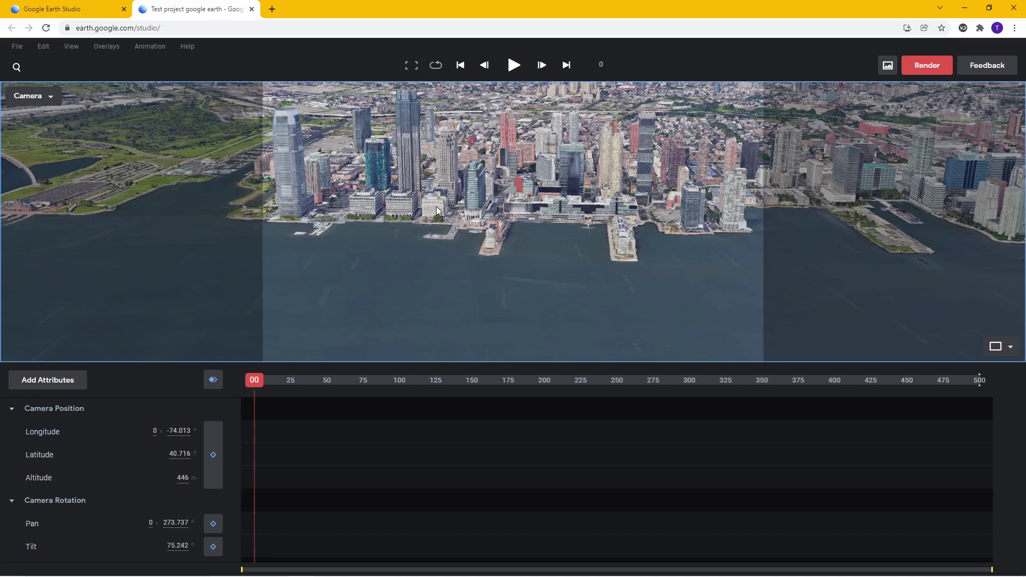
scroll(465, 192, "up", 5)
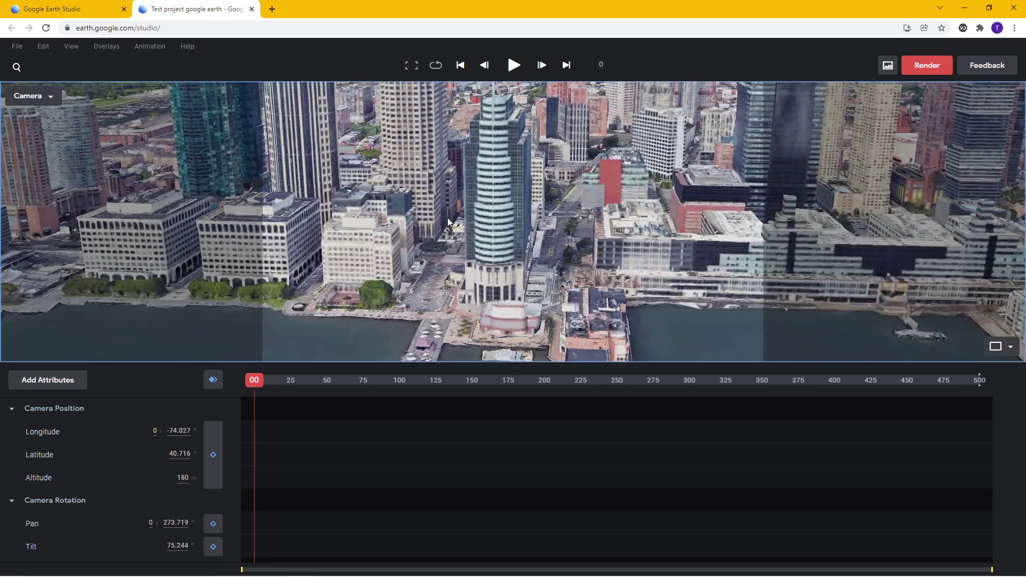
mouse_move(401, 245)
left_mouse_down()
mouse_move(489, 278)
mouse_move(657, 296)
left_mouse_up()
mouse_move(634, 293)
left_mouse_down()
mouse_move(450, 270)
mouse_move(487, 233)
mouse_move(747, 300)
mouse_move(549, 234)
mouse_move(531, 238)
left_mouse_up()
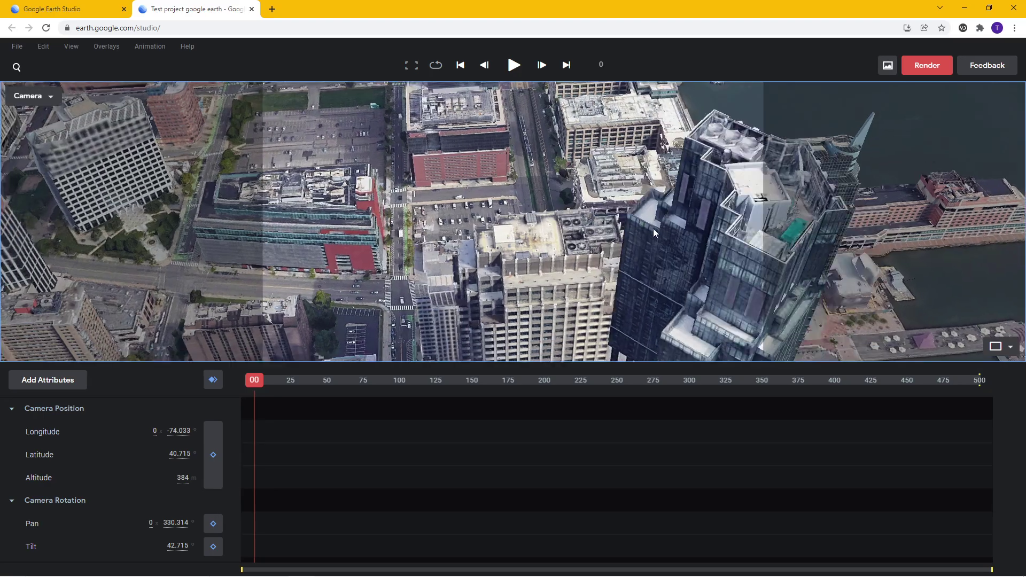
scroll(531, 237, "down", 3)
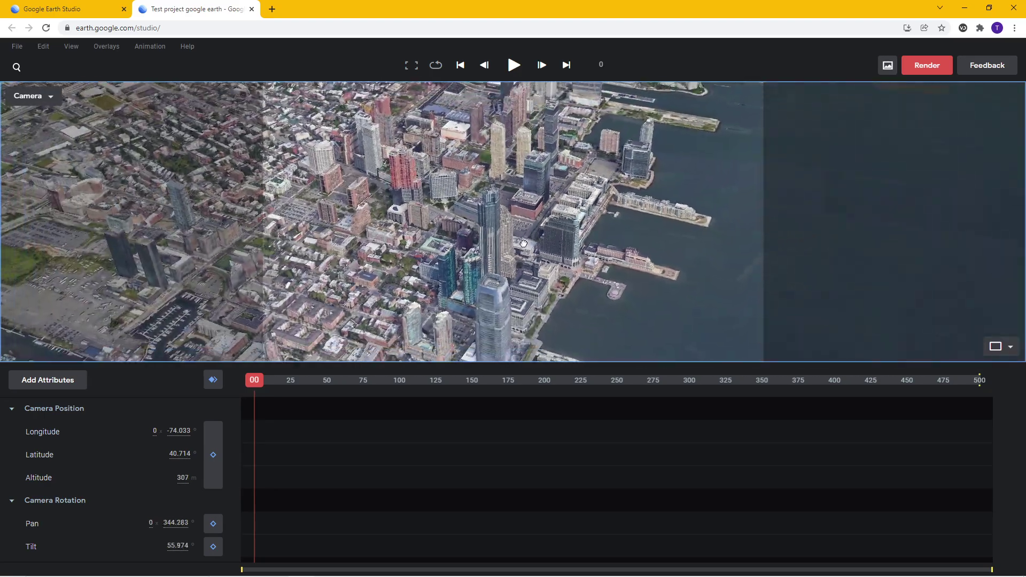
scroll(559, 251, "down", 2)
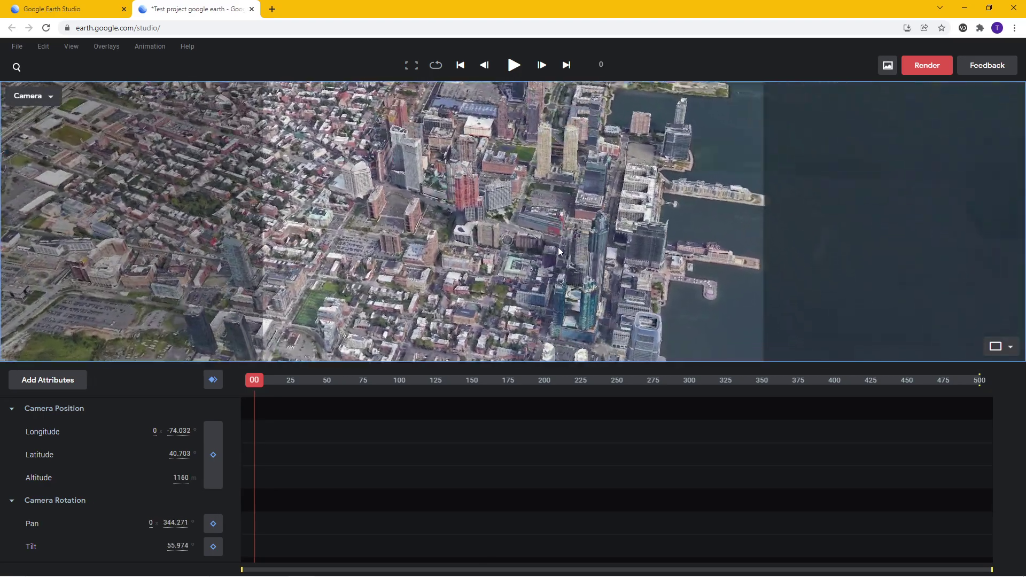
scroll(560, 251, "up", 3)
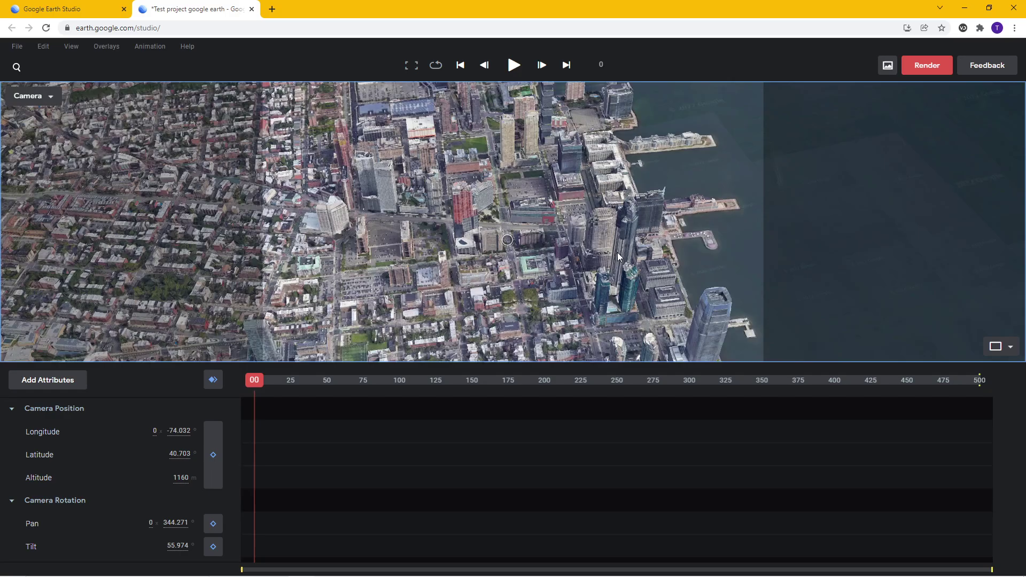
scroll(575, 261, "up", 2)
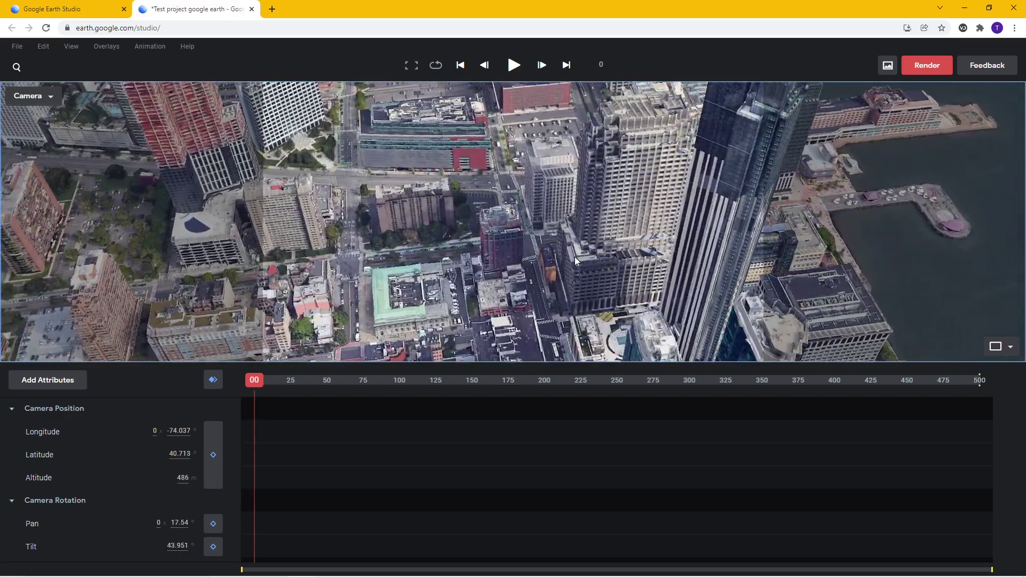
mouse_move(576, 260)
left_mouse_down()
mouse_move(676, 251)
mouse_move(507, 268)
left_mouse_up()
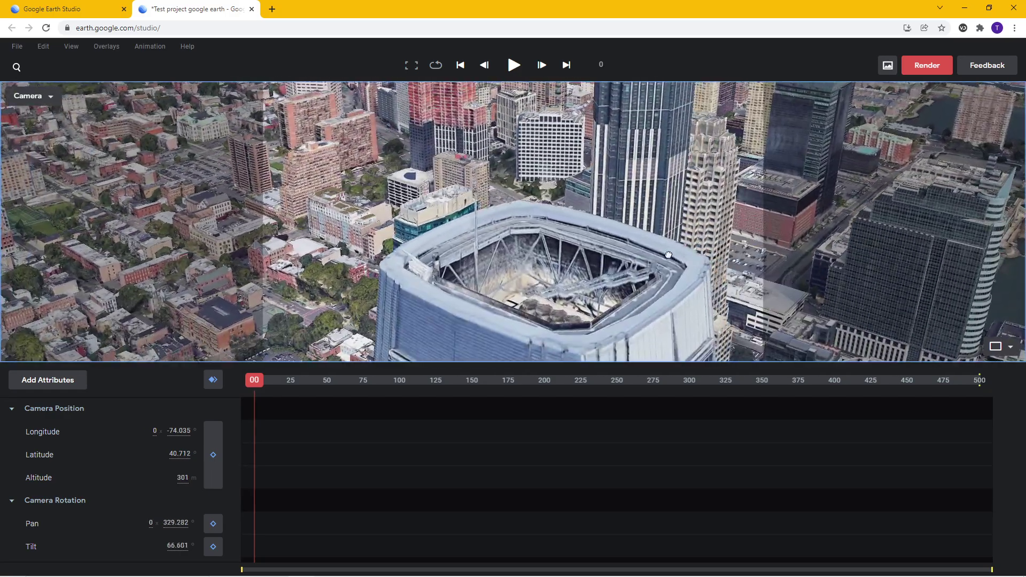
scroll(515, 245, "down", 3)
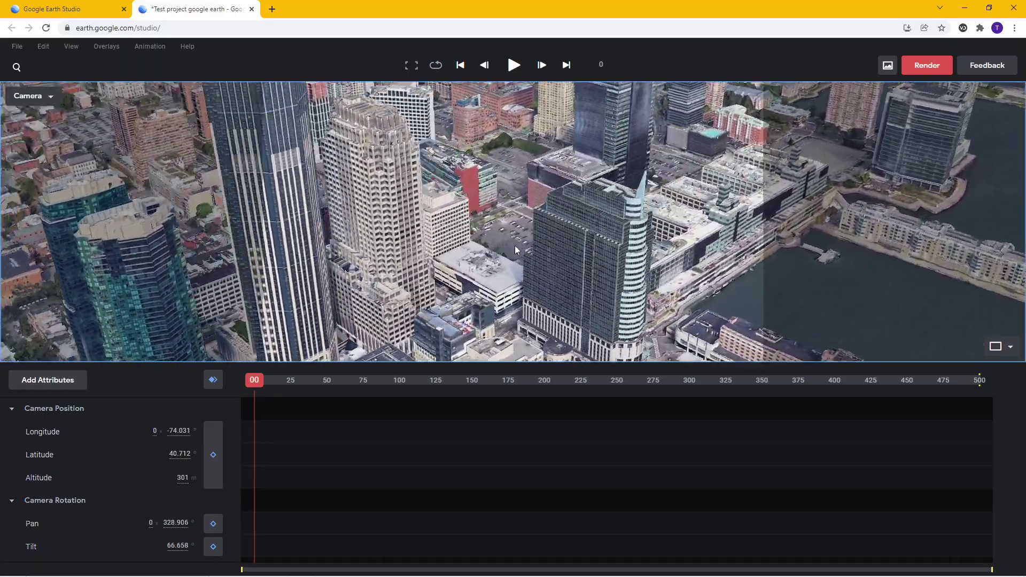
scroll(518, 231, "down", 3)
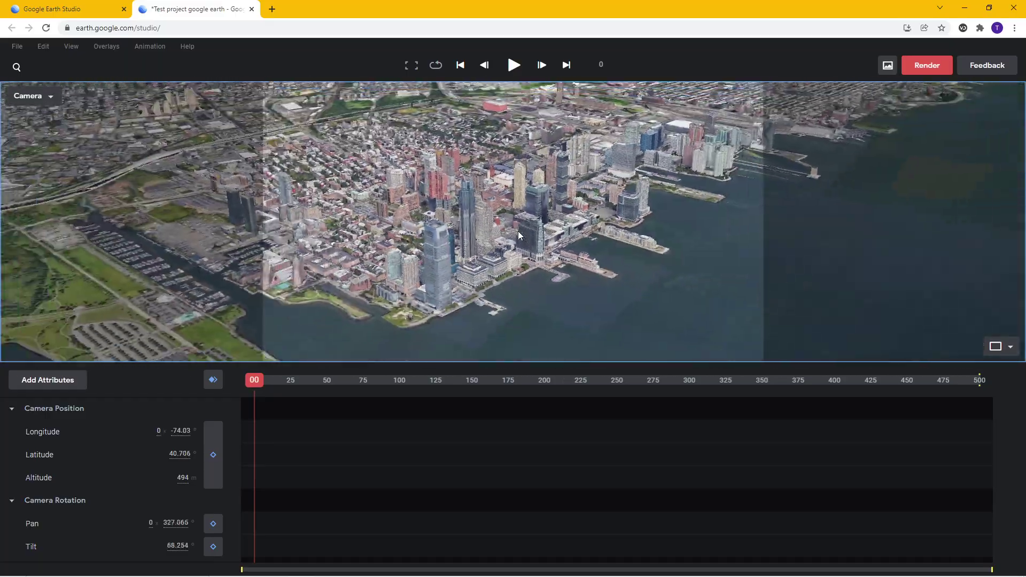
scroll(517, 231, "up", 5)
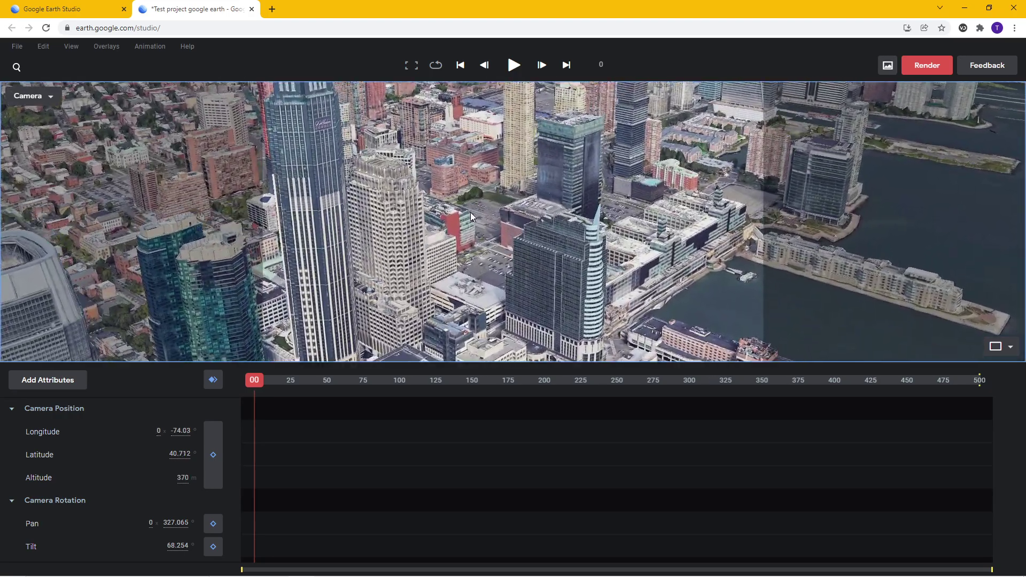
scroll(470, 215, "down", 5)
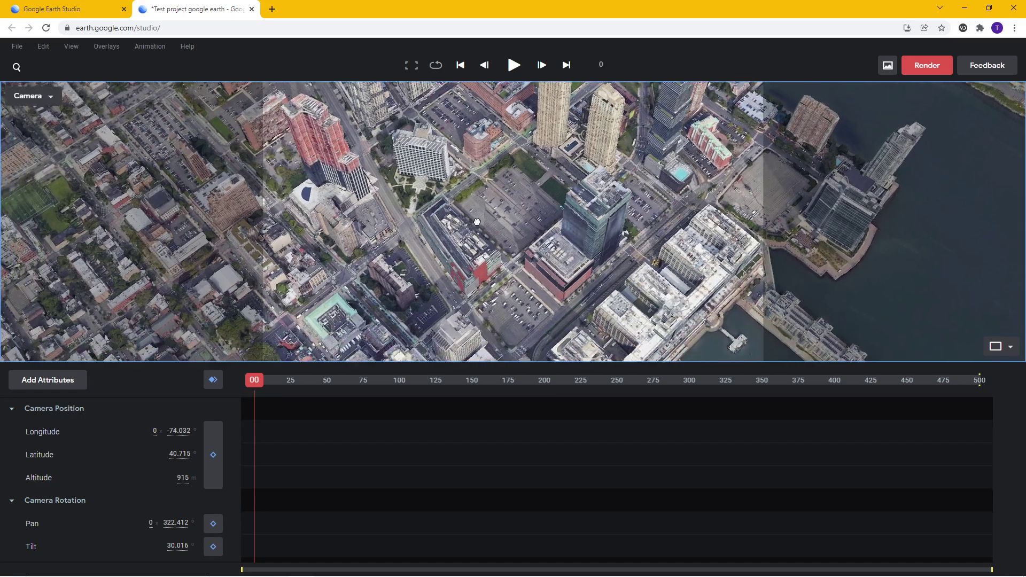
left_click_drag(413, 290, 486, 292)
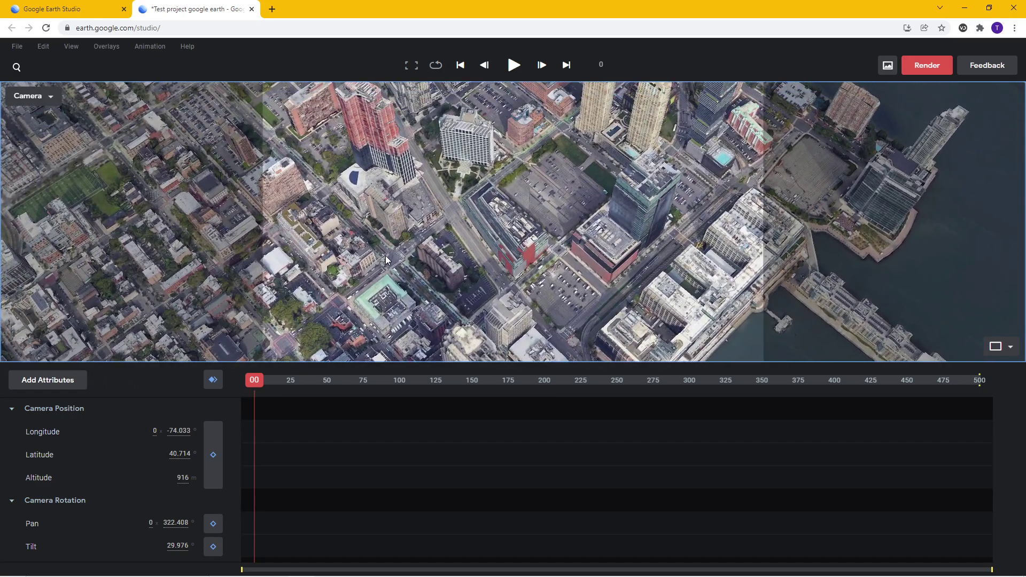
scroll(459, 296, "up", 3)
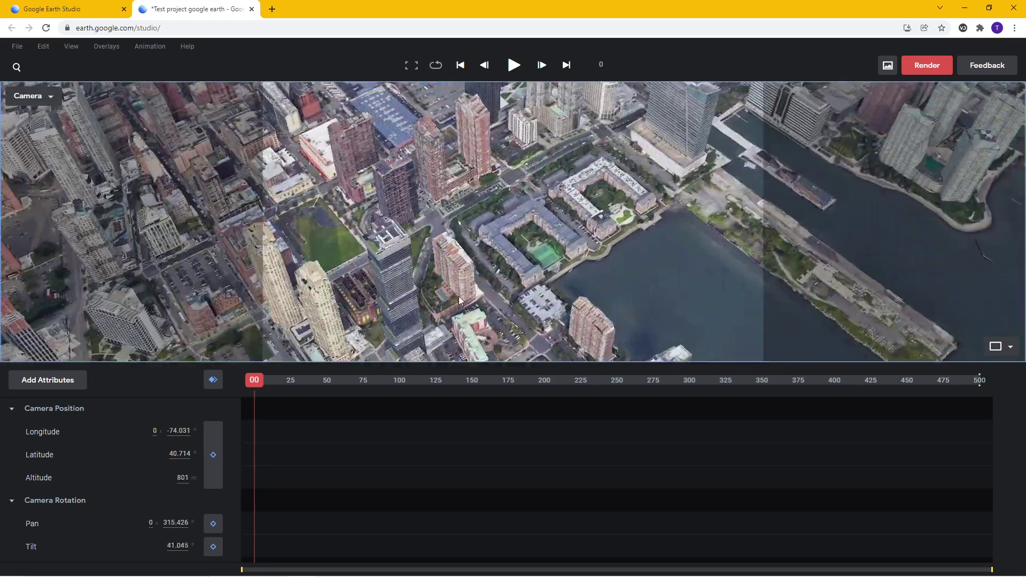
- Move the camera north over the buildings and zoom to 65 m above the road
key("Up")
key("Right")
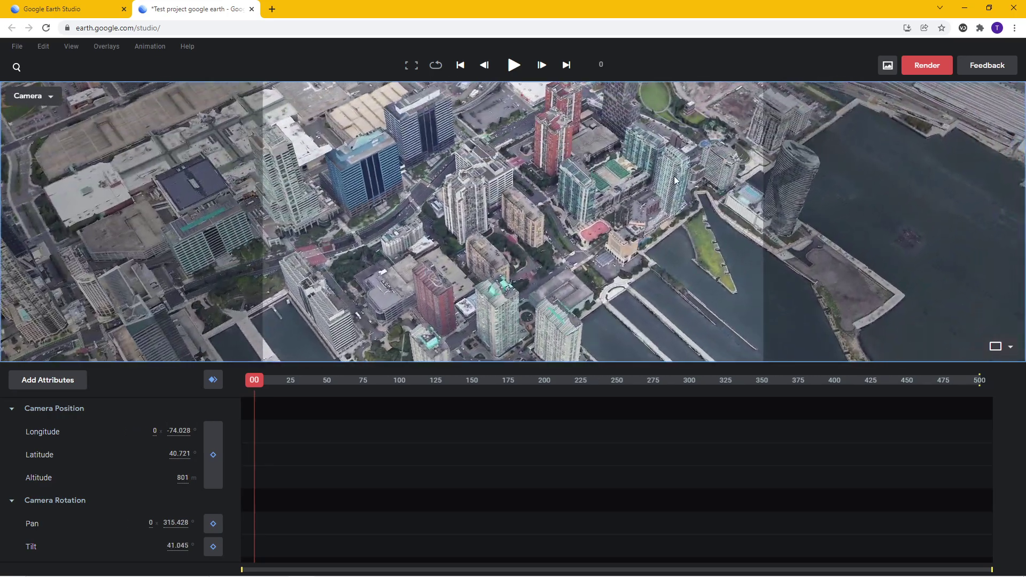
key("Up")
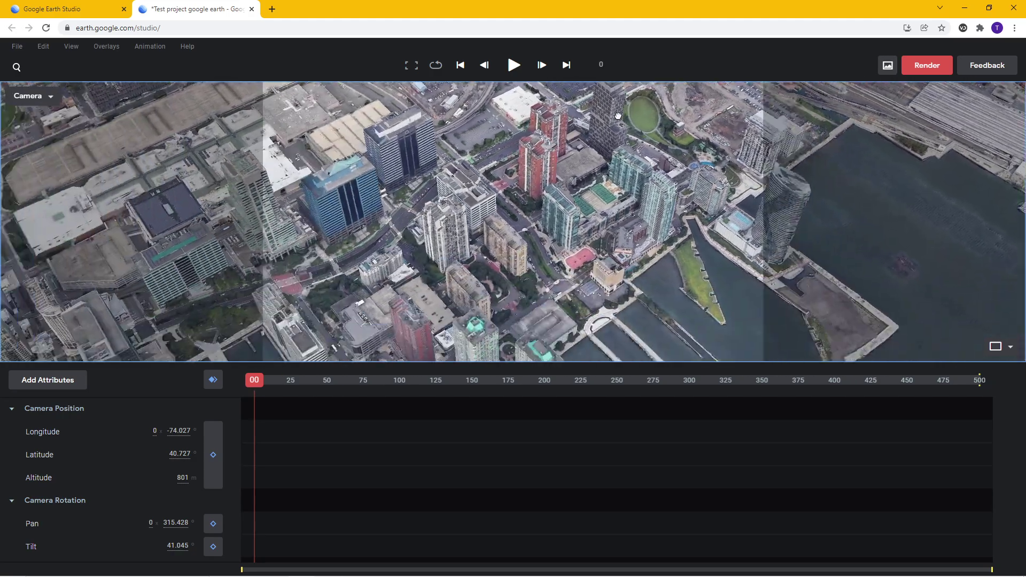
key("Down")
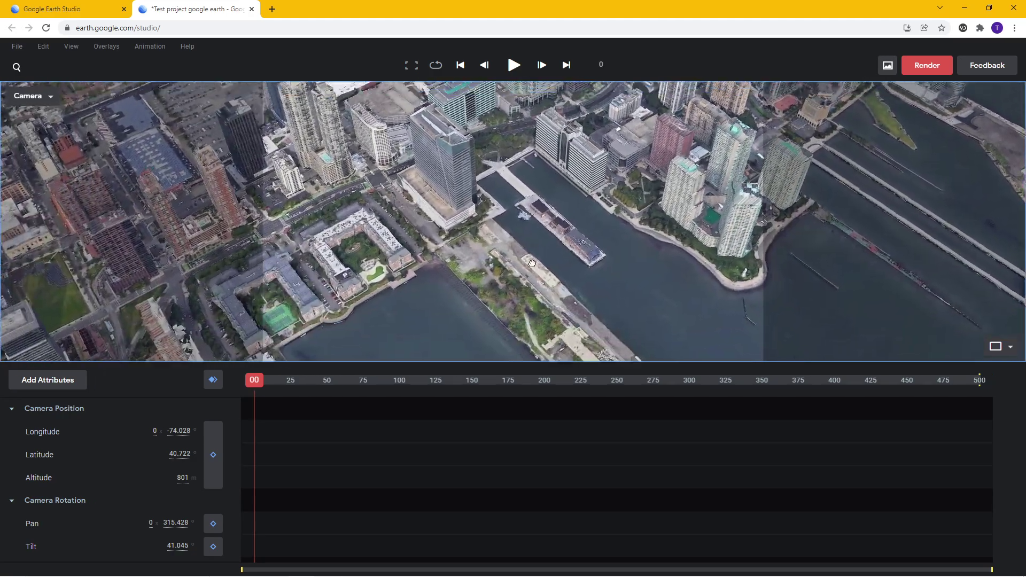
key("Up")
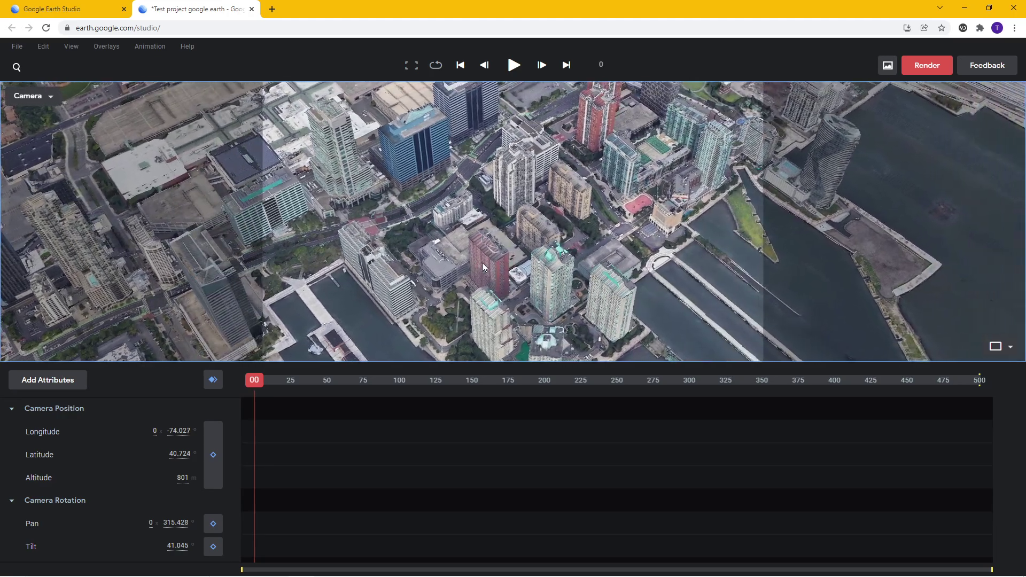
key("Up")
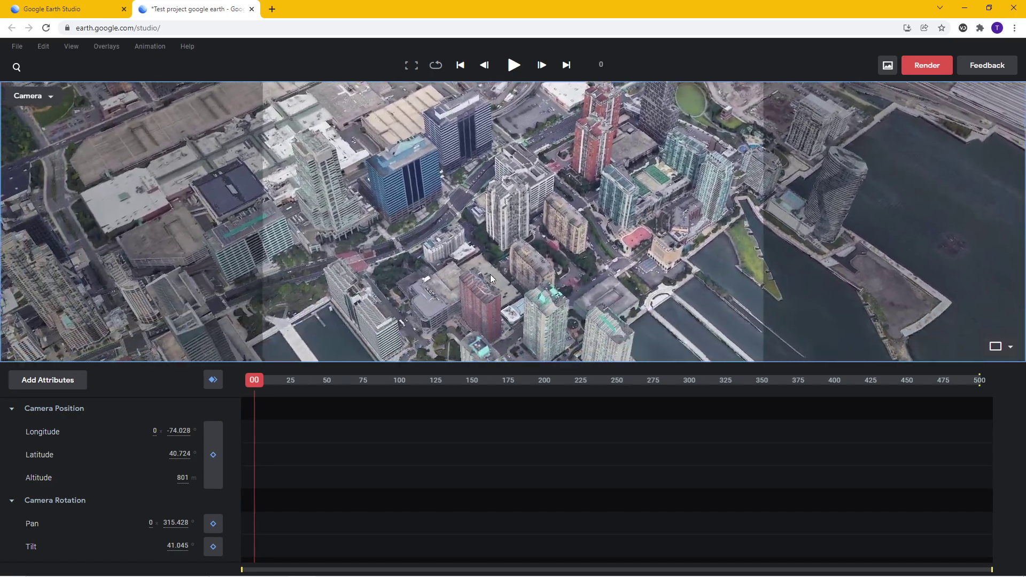
scroll(490, 274, "up", 5)
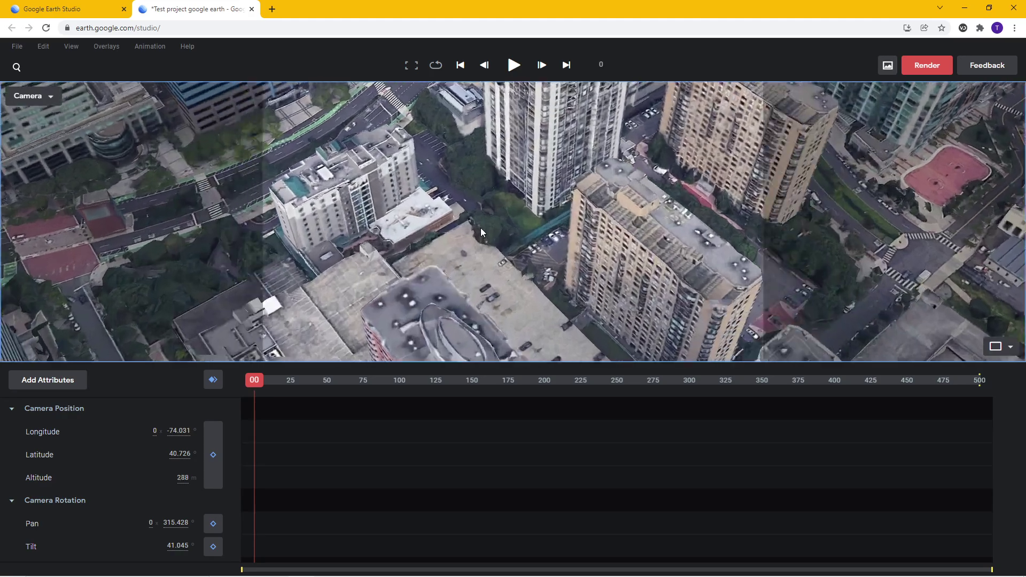
scroll(480, 232, "up", 3)
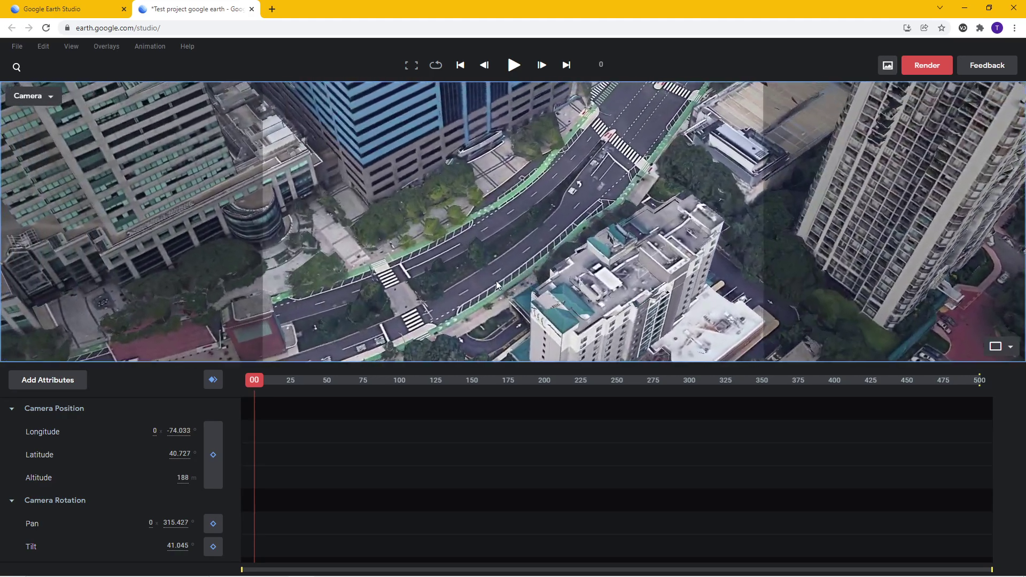
scroll(497, 285, "up", 3)
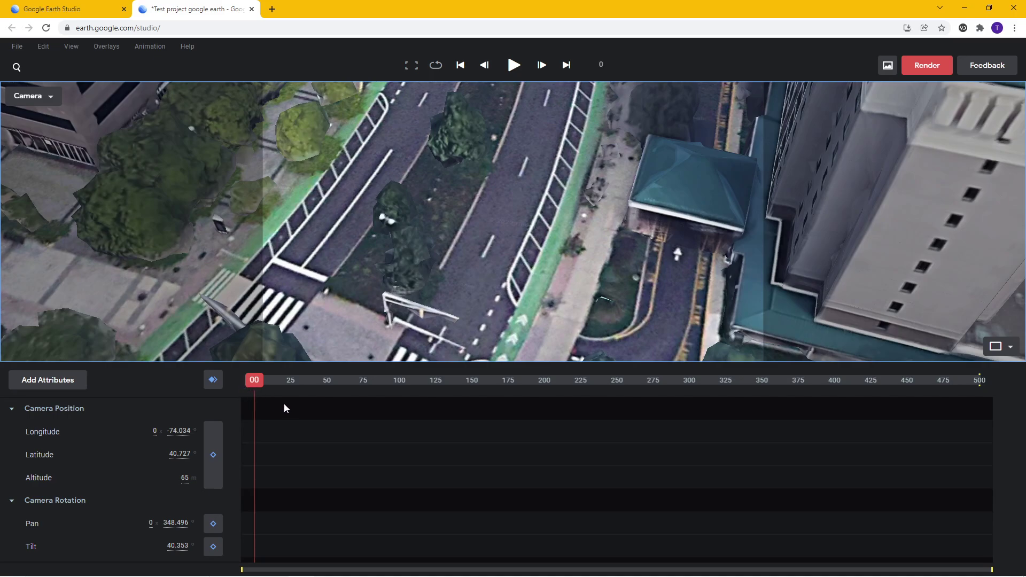
- Keyframe all camera attributes at frame 0 and move the playhead to frame 200
left_click(213, 380)
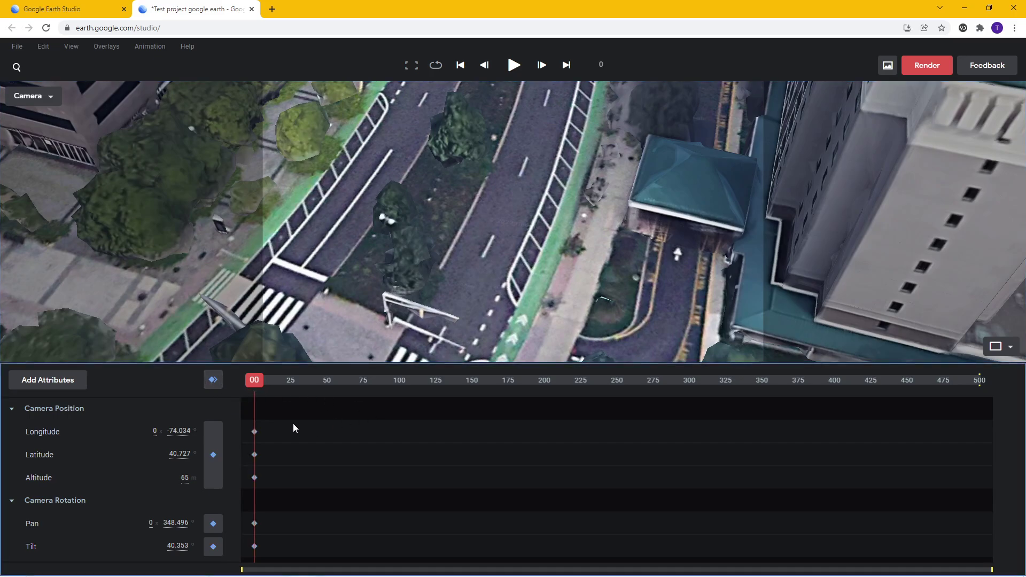
left_click_drag(293, 423, 236, 562)
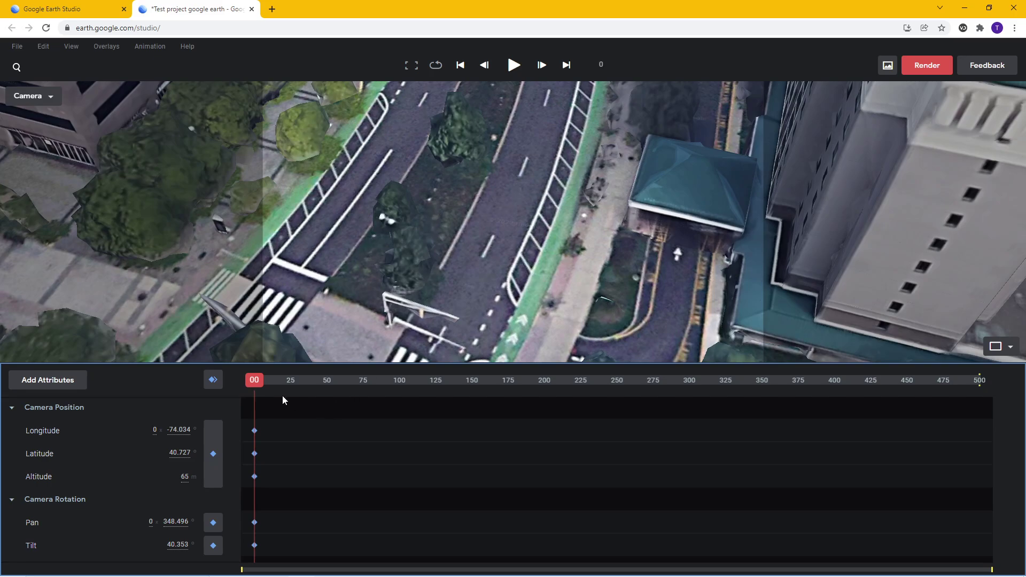
left_click(548, 386)
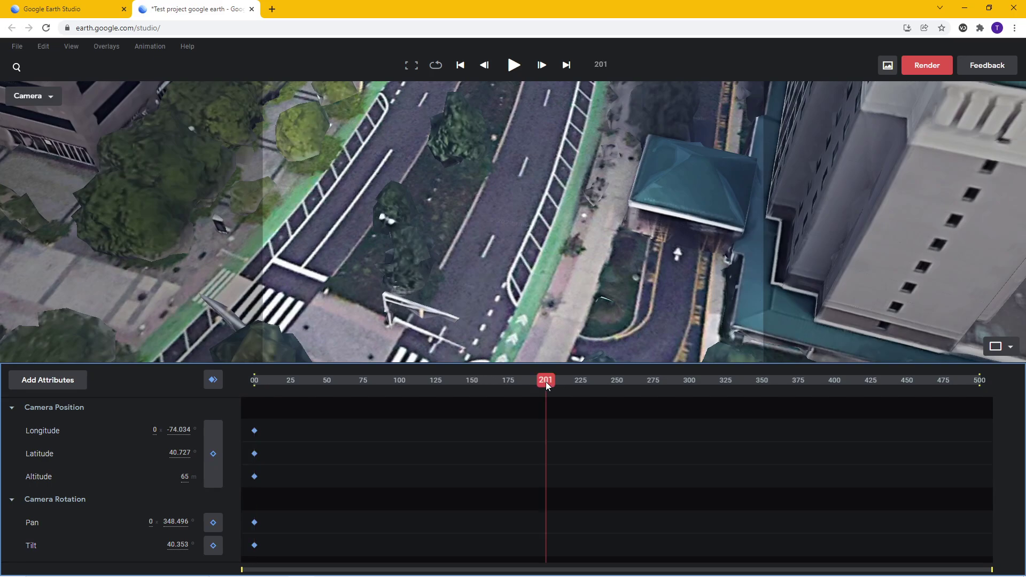
left_click_drag(547, 380, 546, 382)
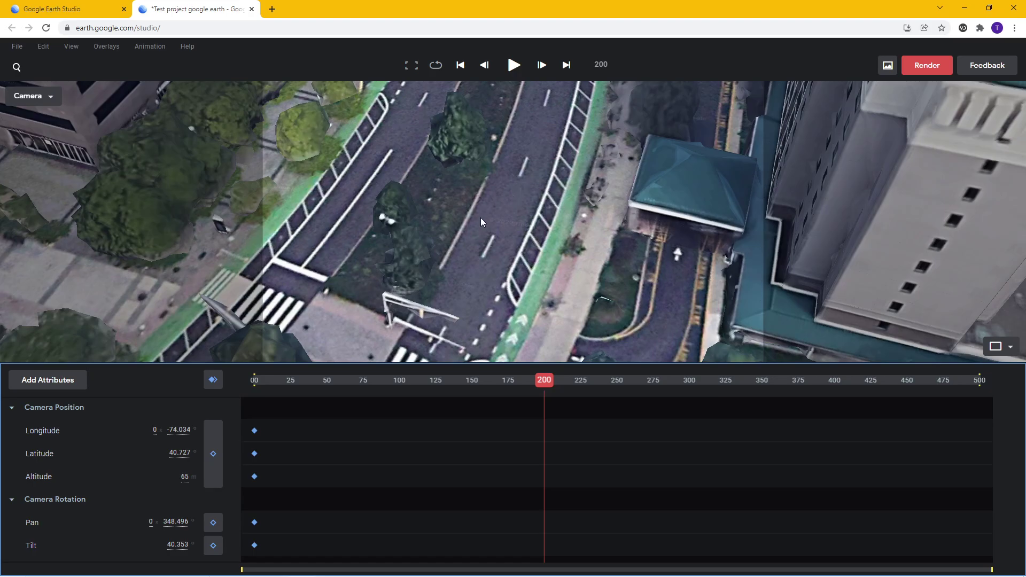
- Frame the parking lot beside the rail yard at about 56 m altitude
scroll(480, 217, "down", 5)
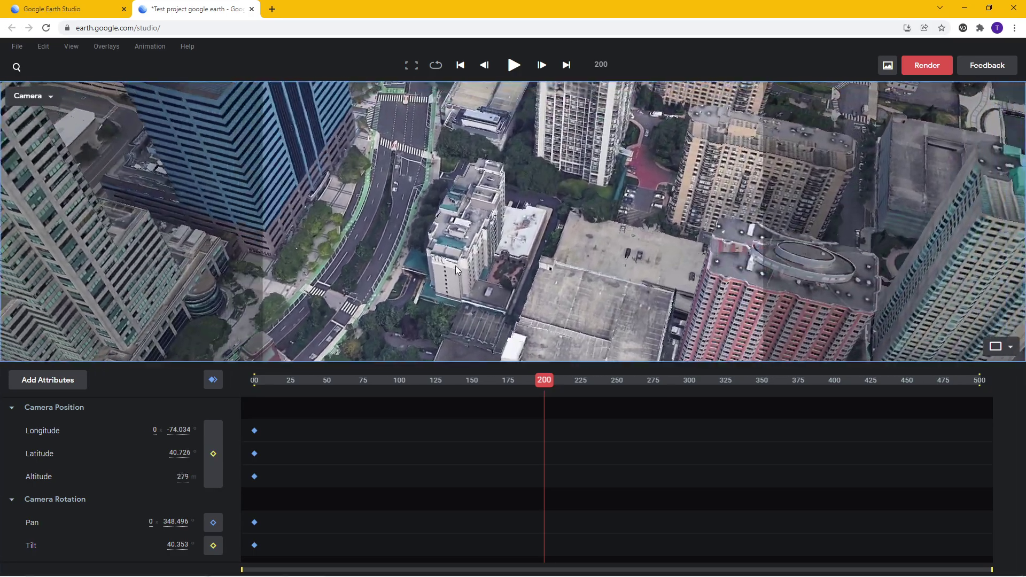
left_click_drag(455, 265, 612, 170)
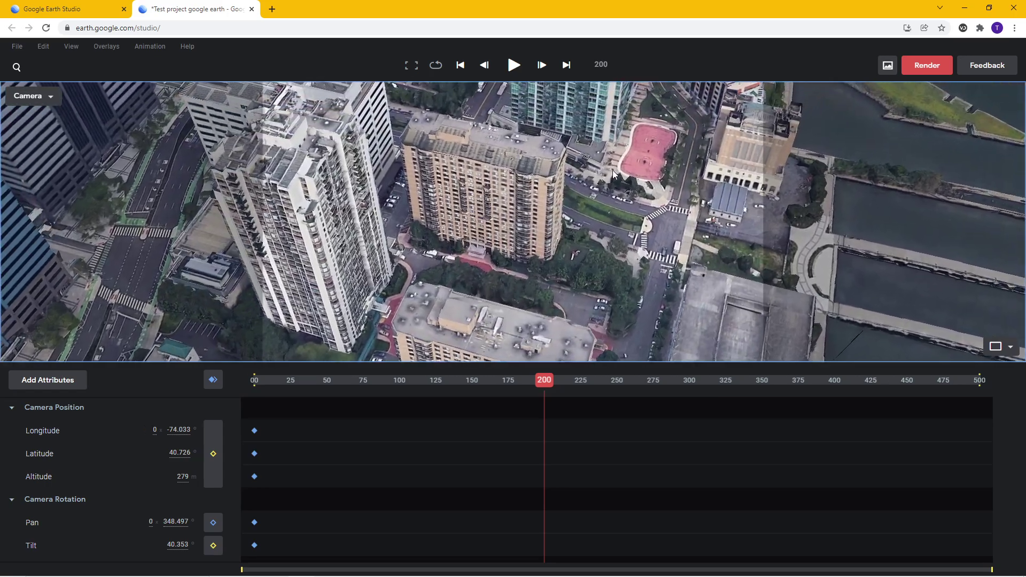
mouse_move(612, 170)
left_mouse_down()
mouse_move(557, 249)
mouse_move(577, 196)
mouse_move(387, 251)
mouse_move(495, 248)
left_mouse_up()
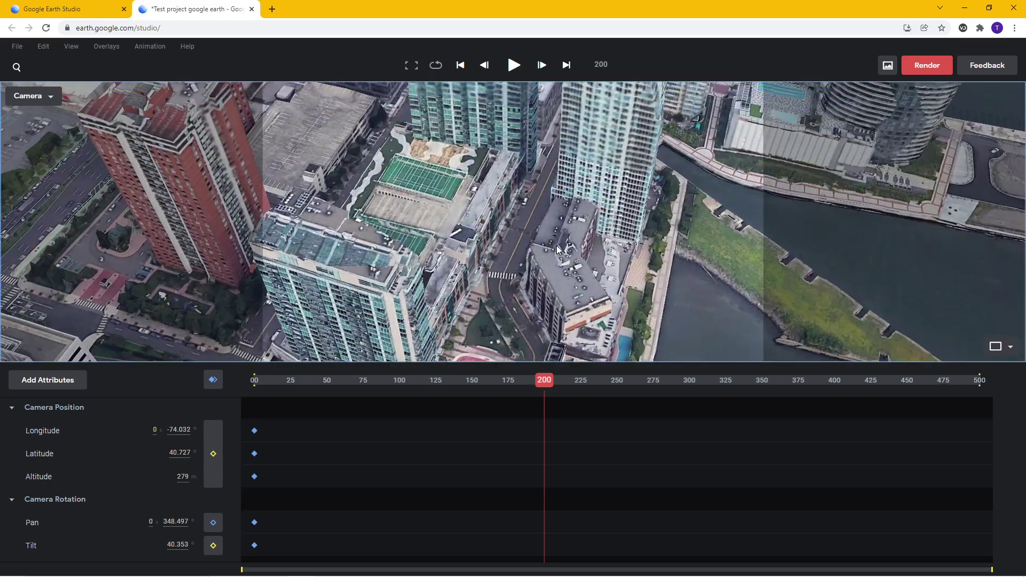
scroll(576, 194, "down", 5)
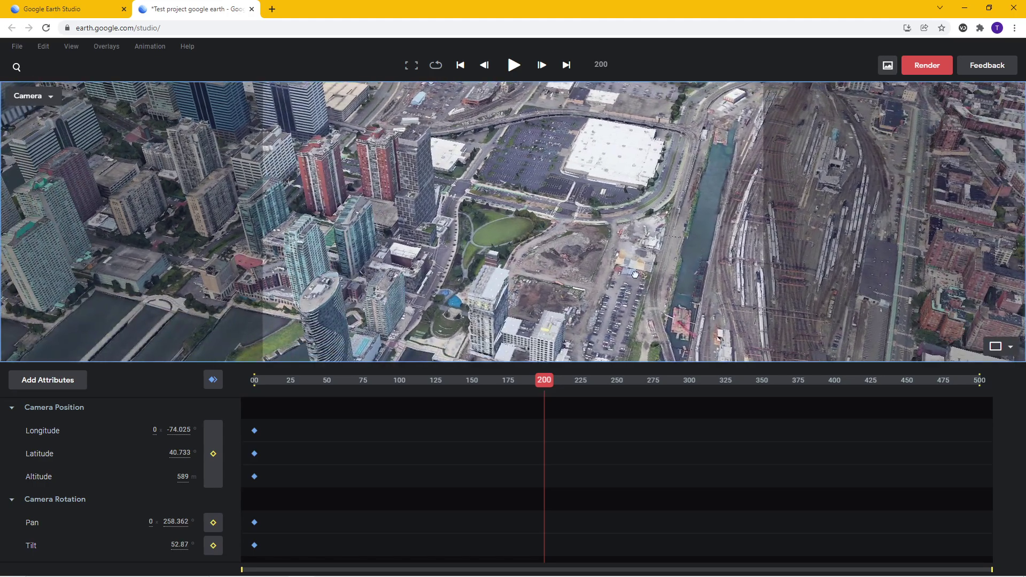
left_click_drag(635, 274, 516, 146)
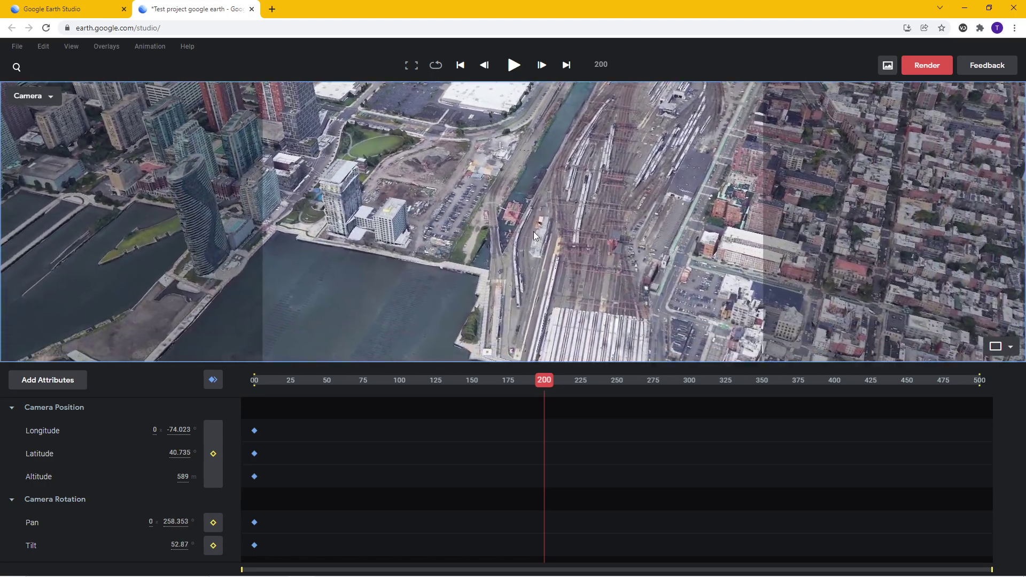
scroll(605, 249, "up", 5)
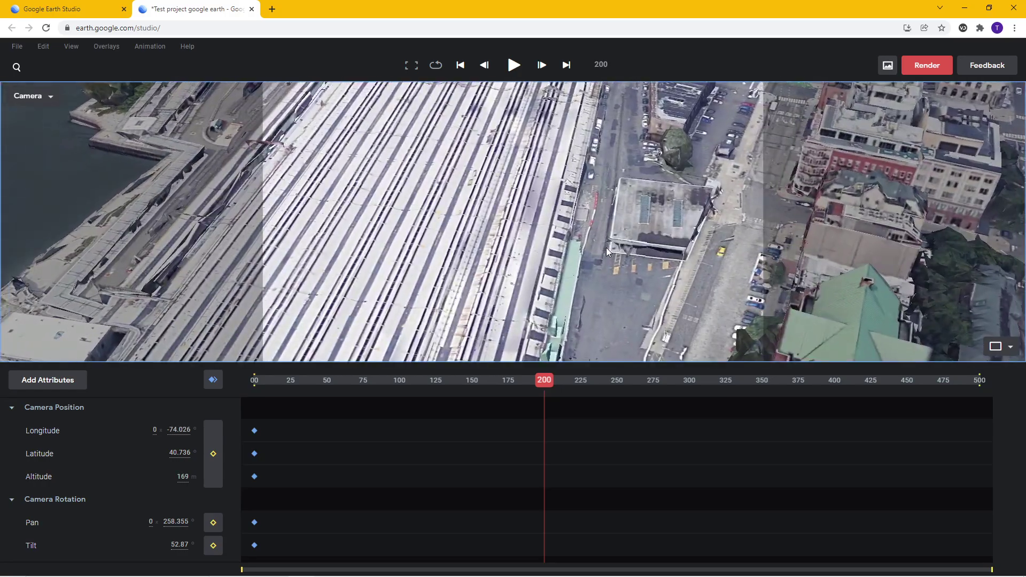
scroll(606, 248, "up", 5)
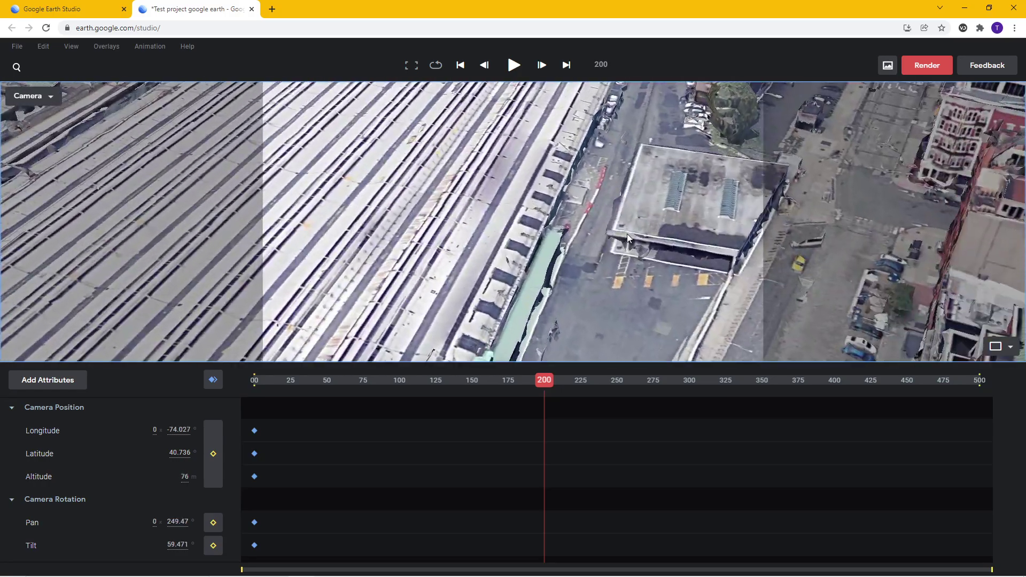
left_click_drag(626, 233, 598, 261)
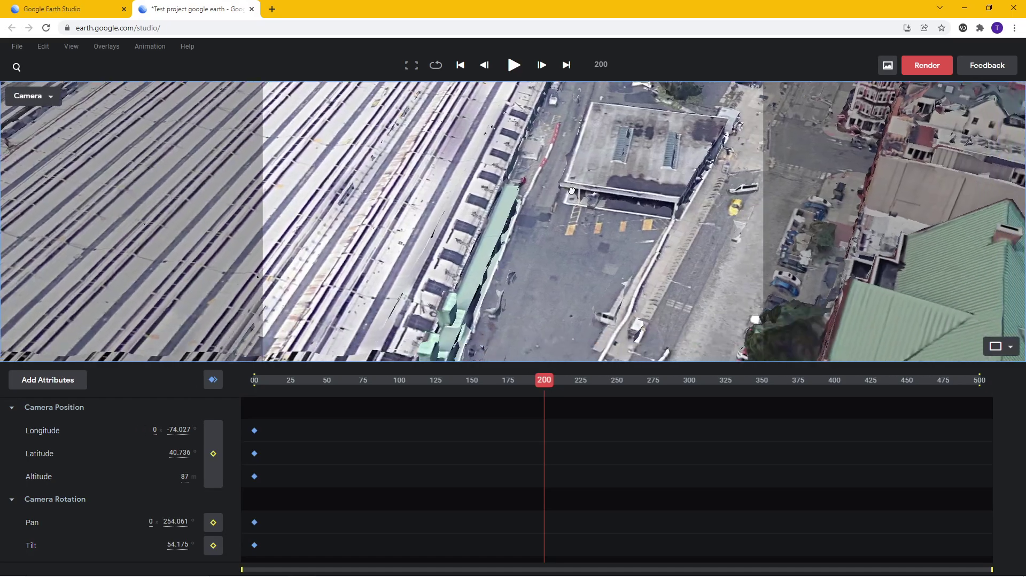
scroll(599, 260, "up", 3)
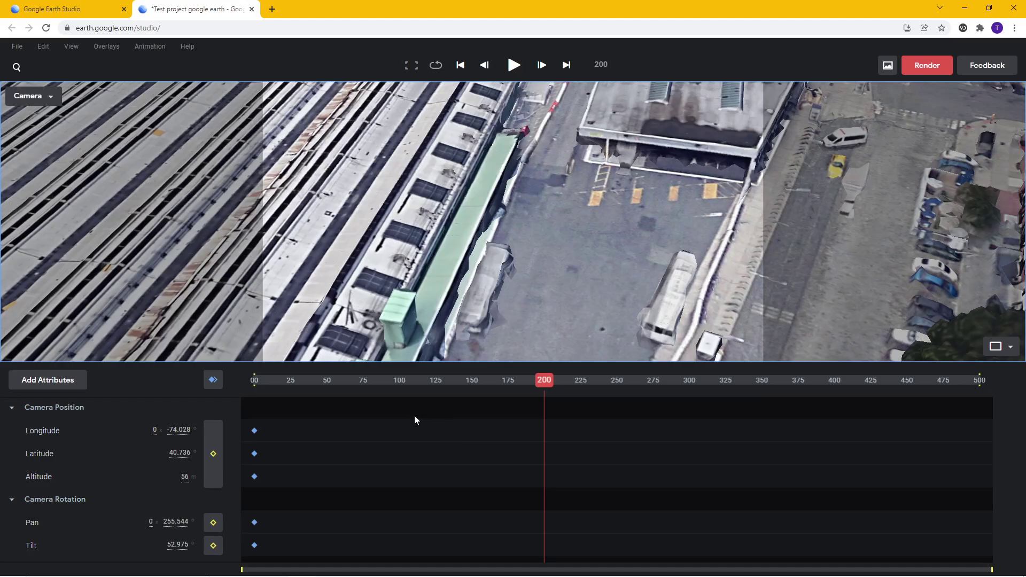
- Keyframe all attributes at frame 200 and preview the move from frame 0
left_click(213, 380)
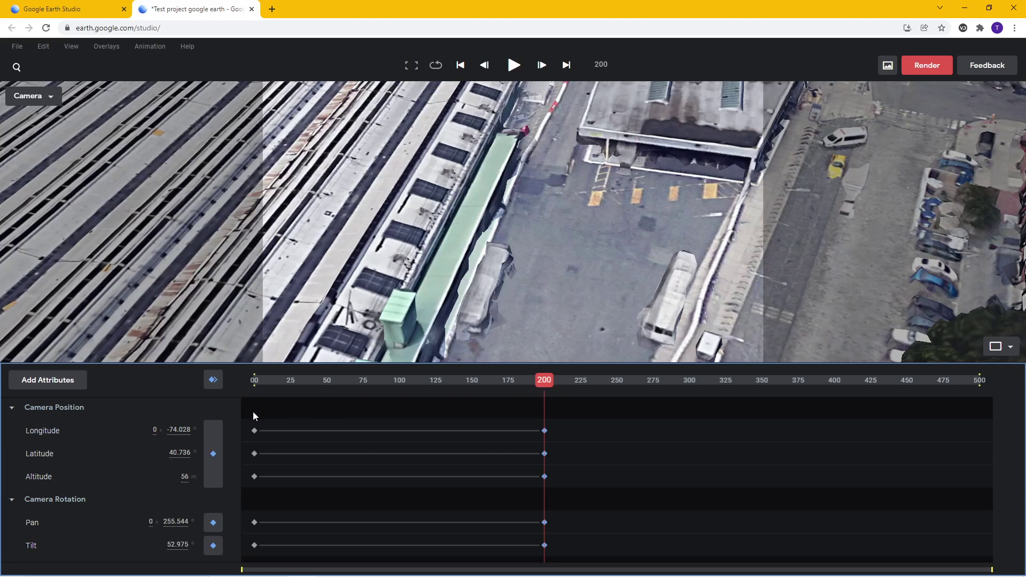
left_click_drag(253, 412, 568, 554)
left_click_drag(498, 382, 241, 386)
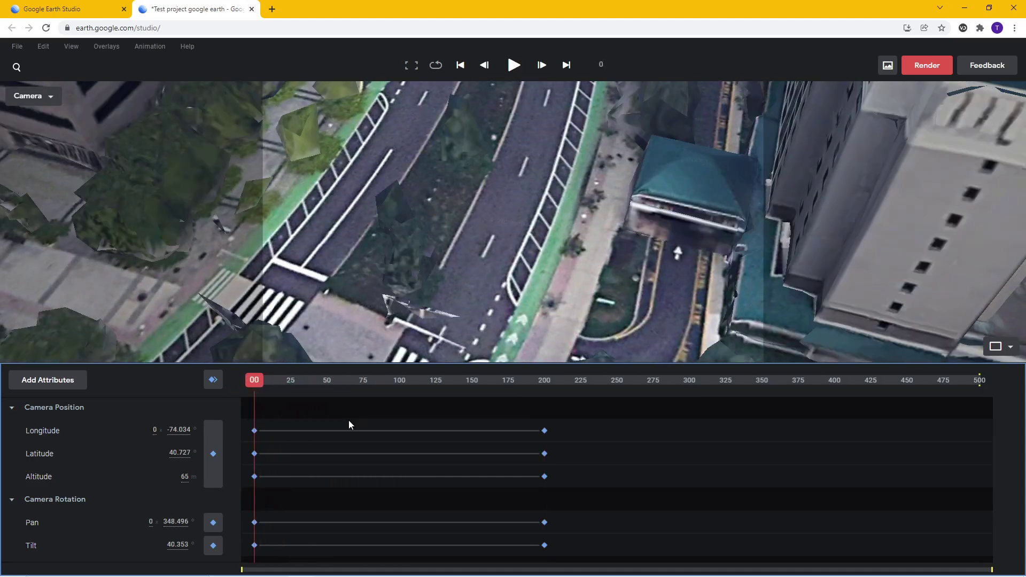
key("space")
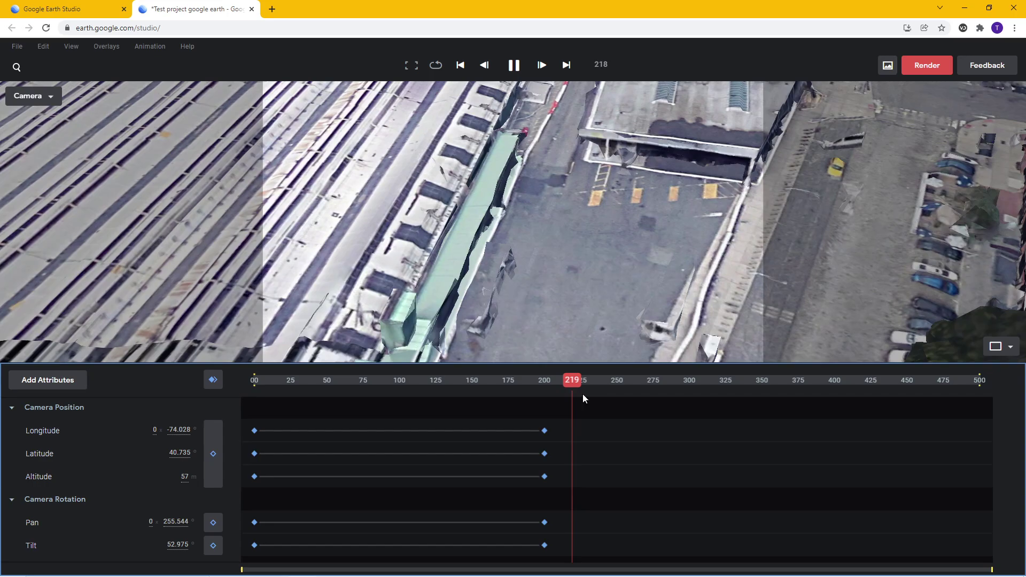
- Return to frame 200 and raise the camera to 173 m
left_click_drag(571, 380, 544, 383)
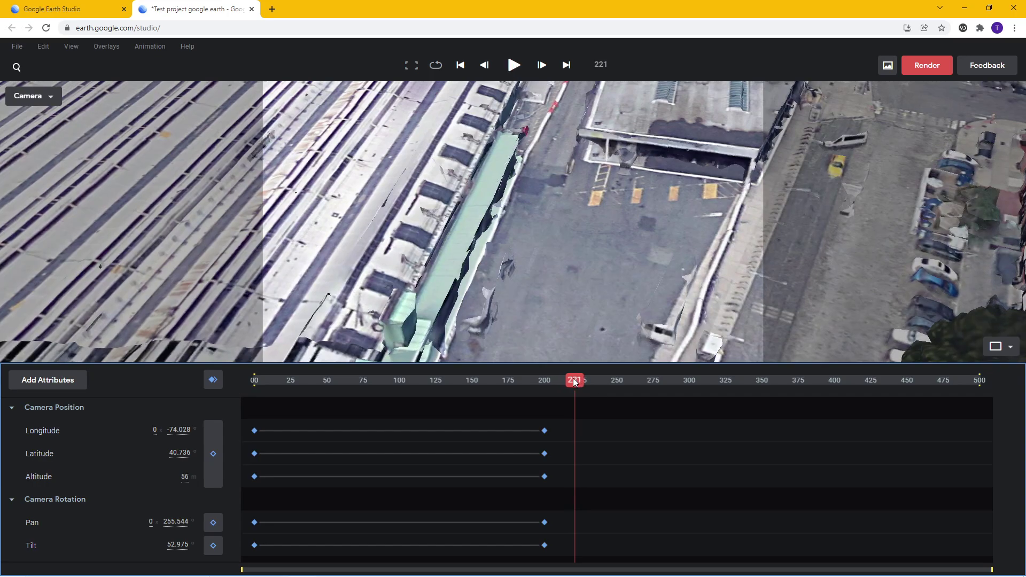
scroll(574, 250, "down", 5)
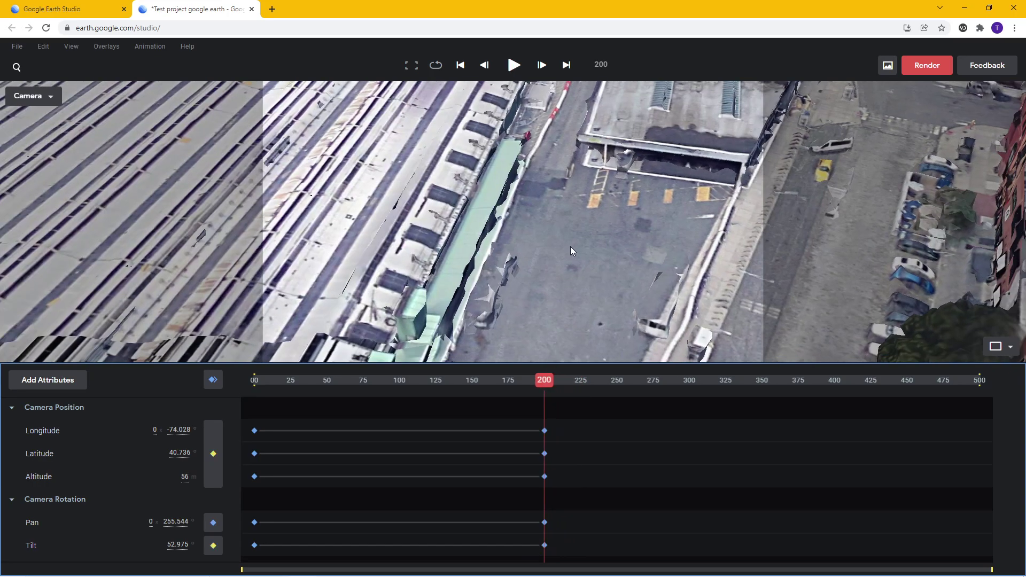
scroll(569, 249, "up", 3)
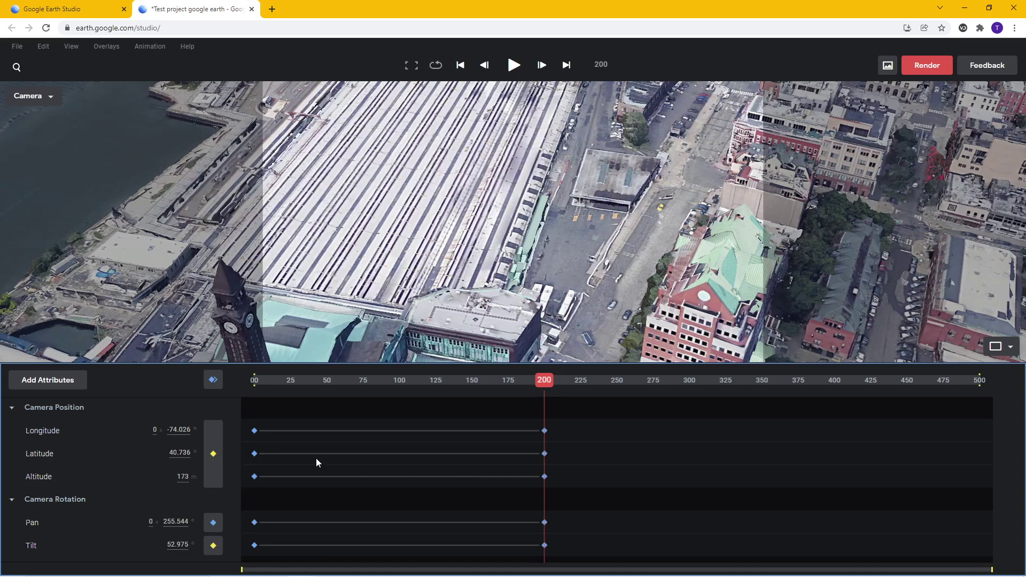
- Key the frame-200 view, raise and key the opening view at 153 m, then preview
left_click(210, 380)
left_click_drag(543, 377, 207, 332)
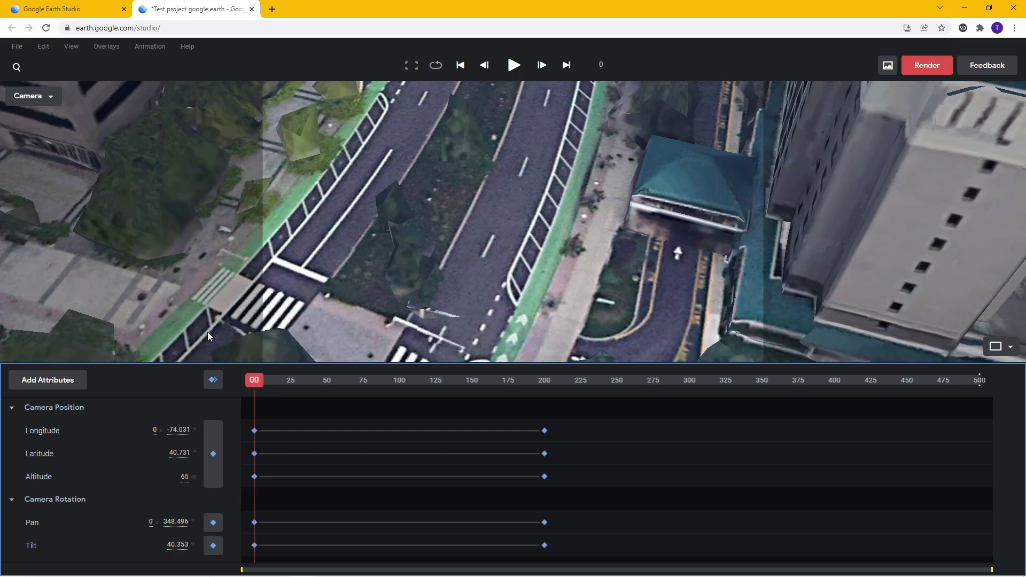
scroll(341, 267, "down", 3)
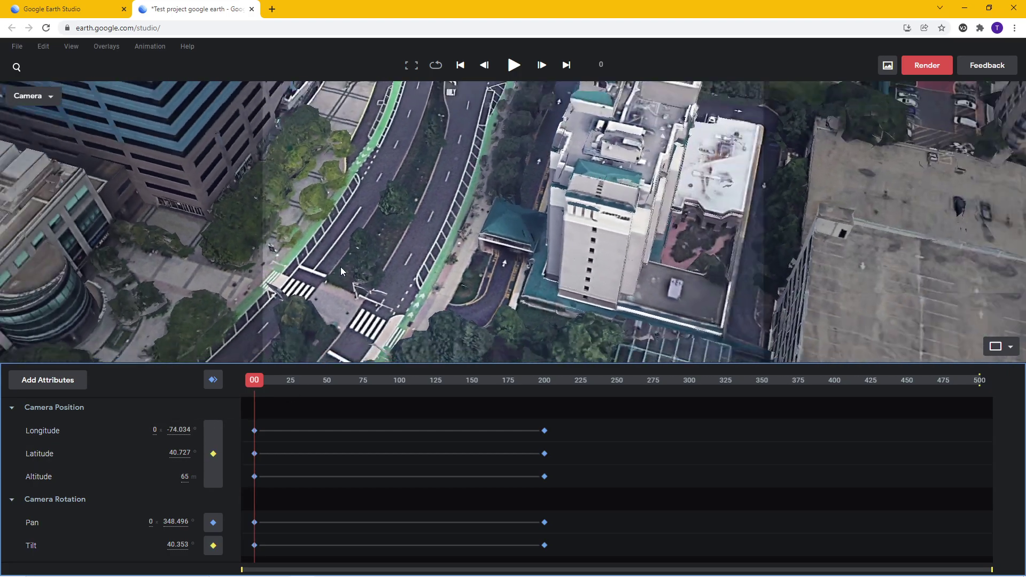
left_click(213, 379)
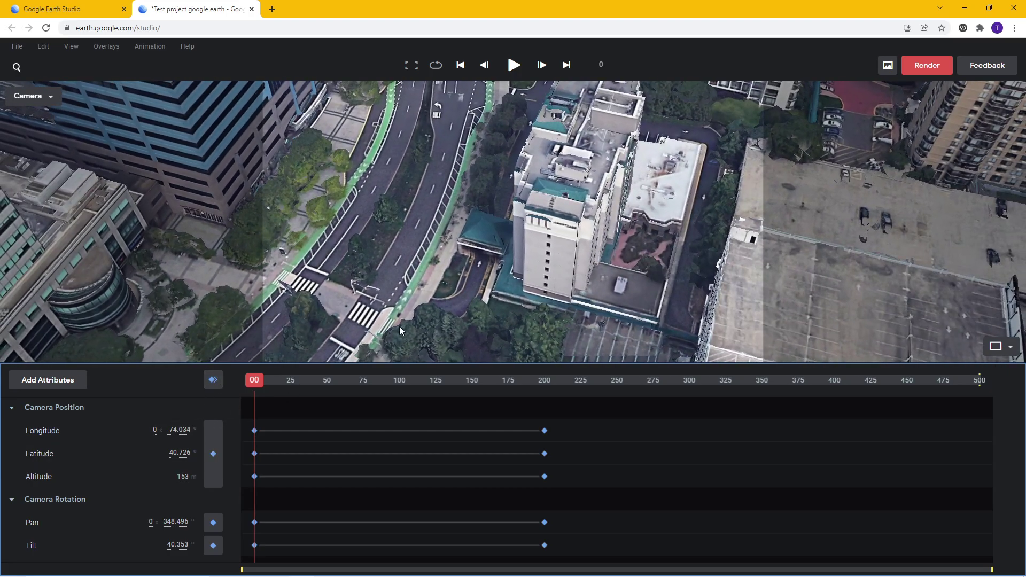
key("space")
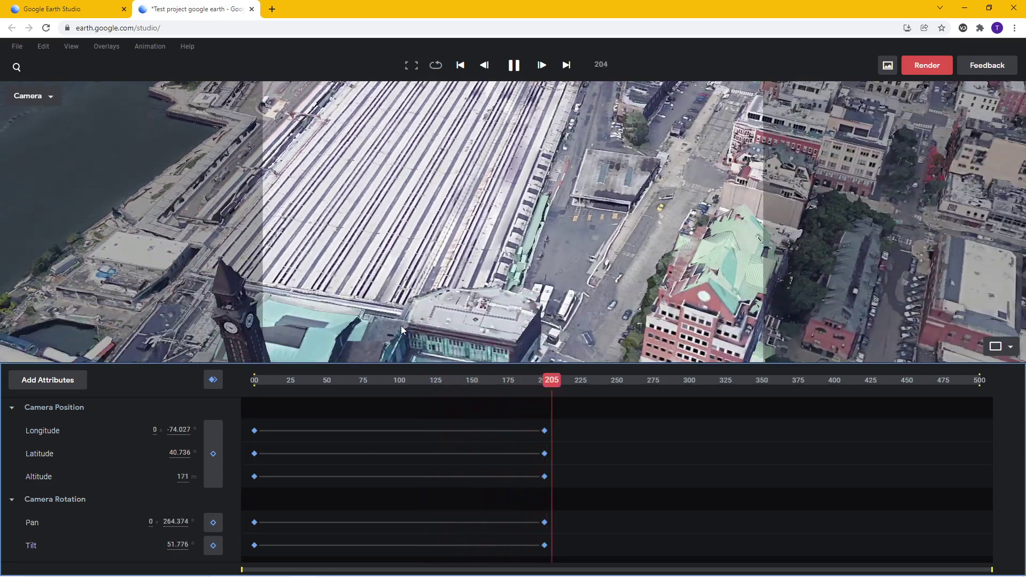
- Scrub through the move and pull the frame-200 camera out to 348 m
left_click(545, 381)
mouse_move(535, 382)
left_mouse_down()
mouse_move(460, 384)
mouse_move(235, 353)
left_mouse_up()
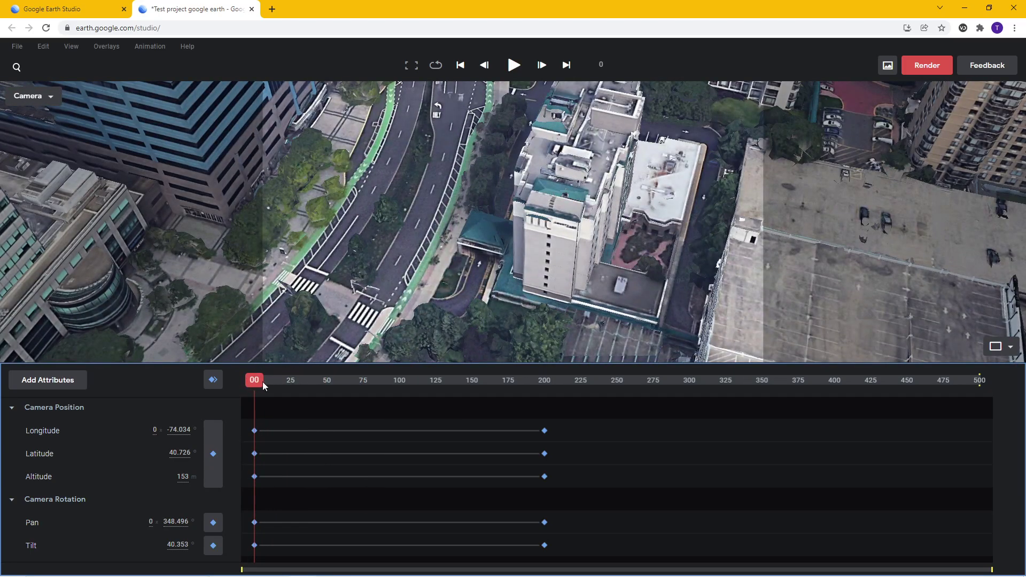
left_click_drag(263, 385, 575, 358)
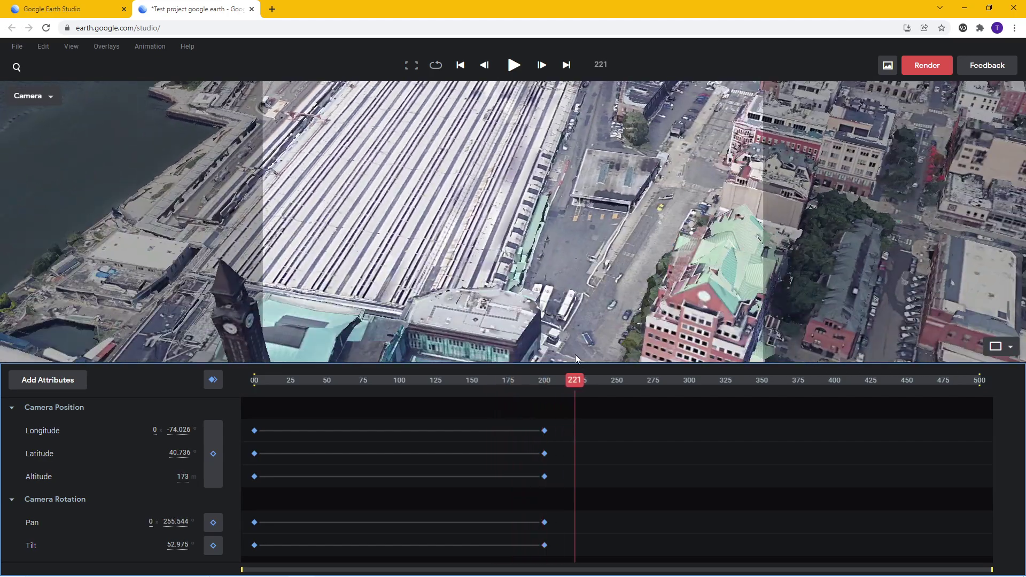
left_click_drag(560, 388, 544, 387)
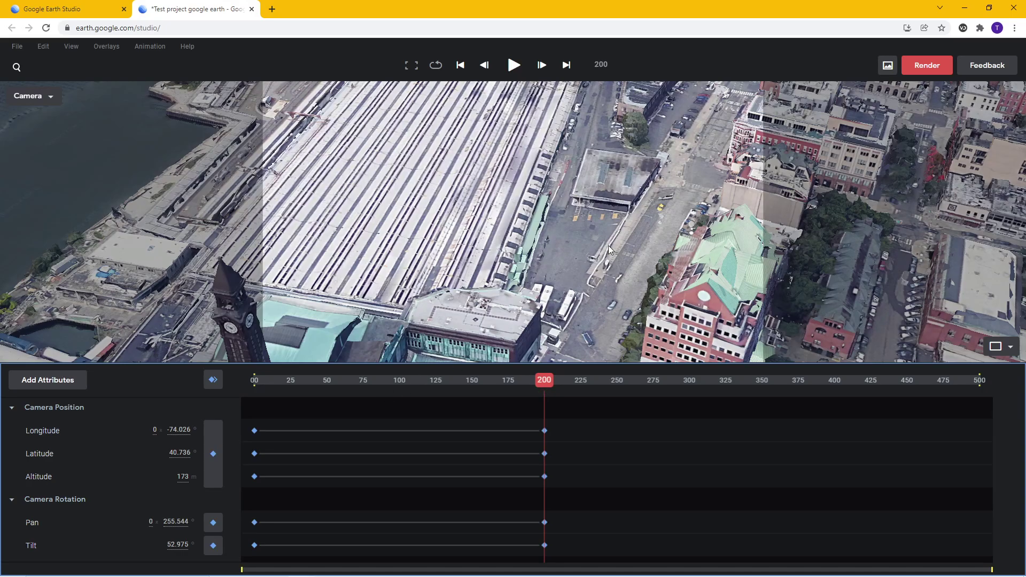
scroll(609, 250, "down", 5)
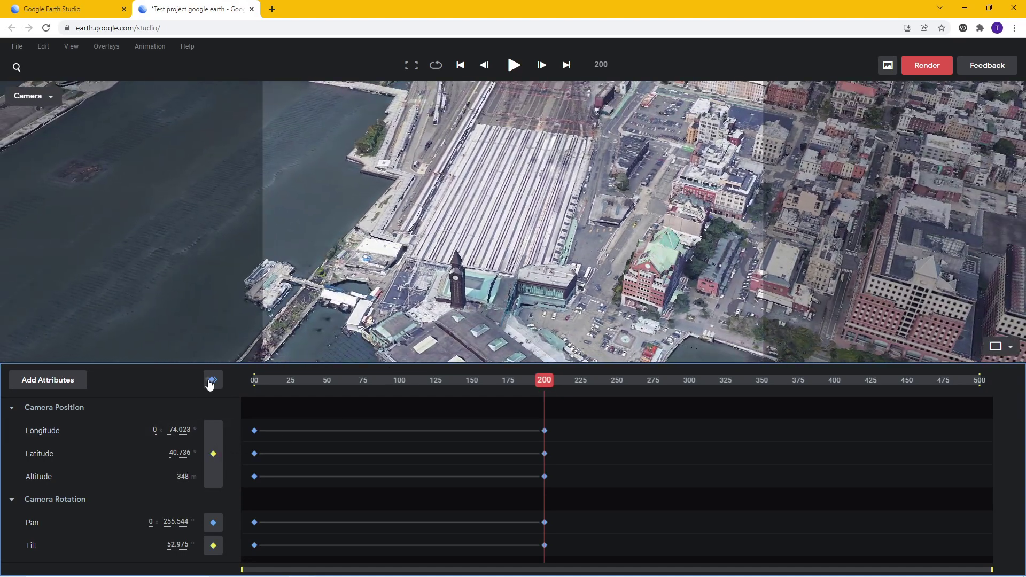
- Key the 348 m end view, raise the opening view to 298 m, and scrub to check
left_click(255, 380)
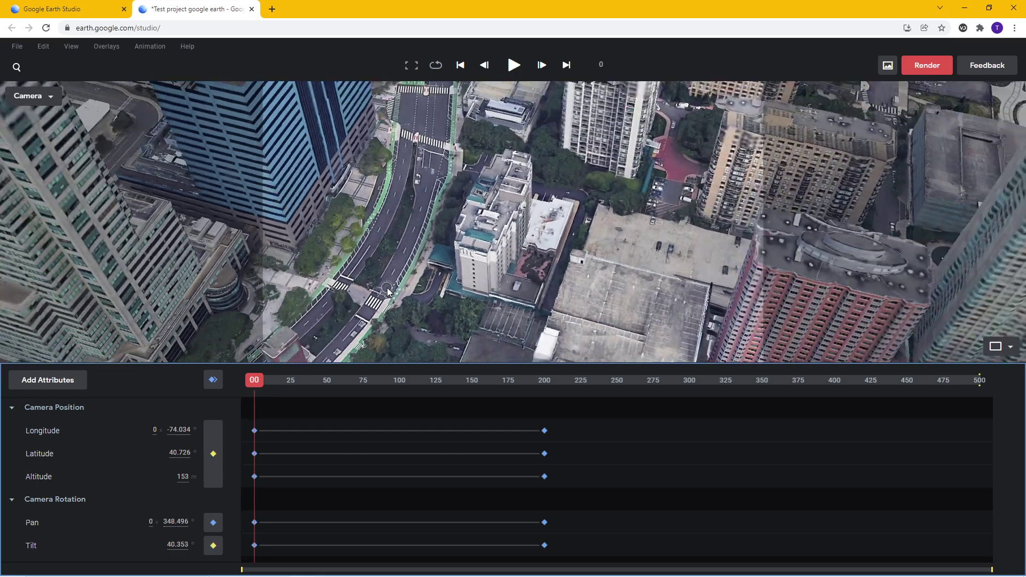
scroll(387, 288, "down", 5)
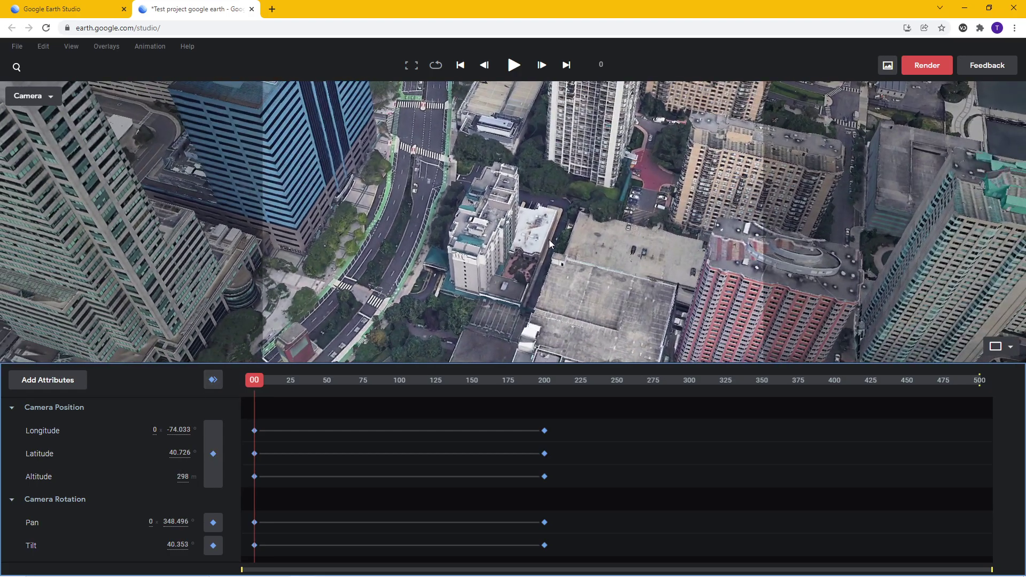
left_click_drag(259, 383, 378, 383)
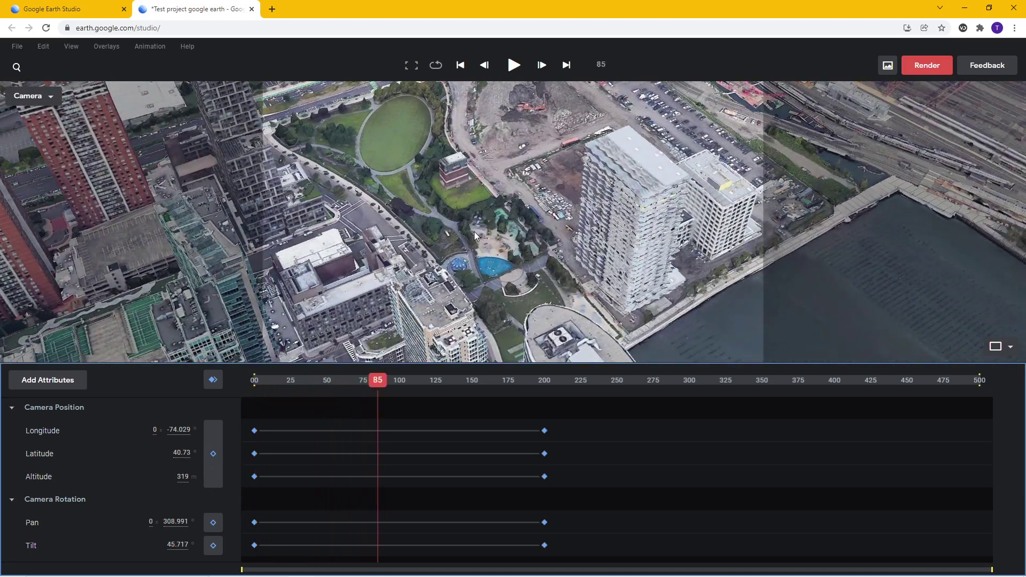
left_click_drag(377, 381, 275, 358)
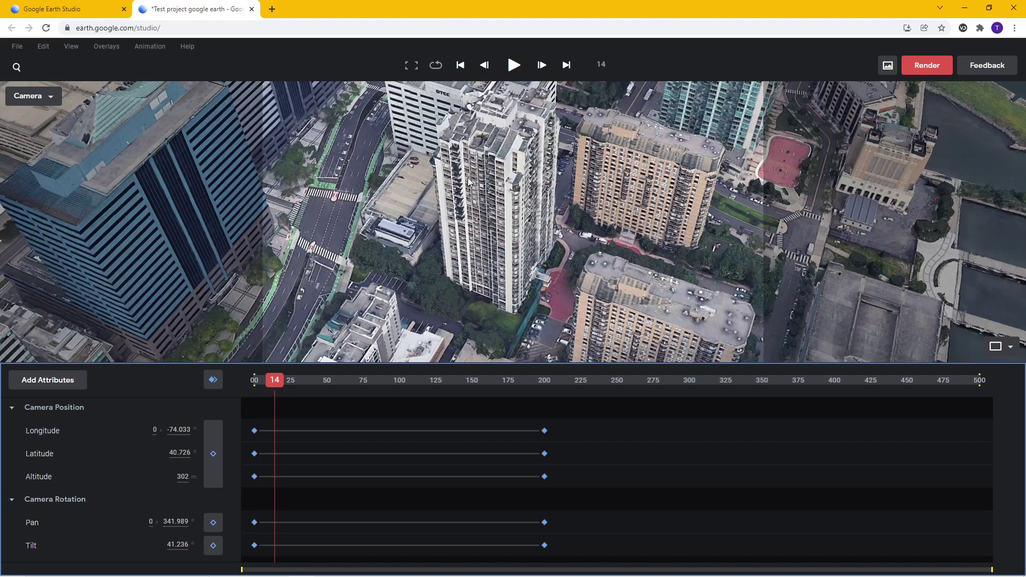
- Switch the viewport's map style to Everything
right_click(377, 179)
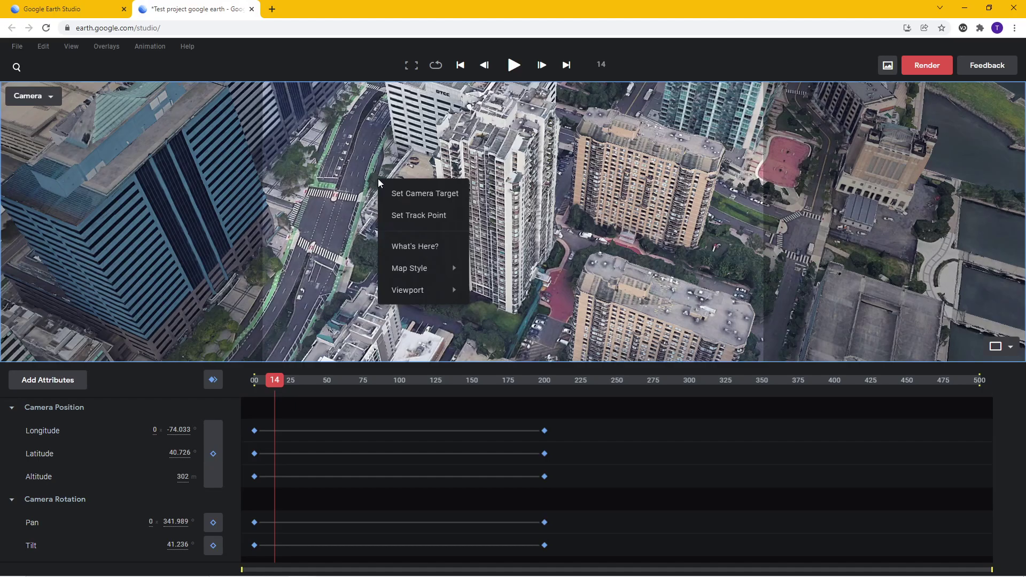
mouse_move(426, 277)
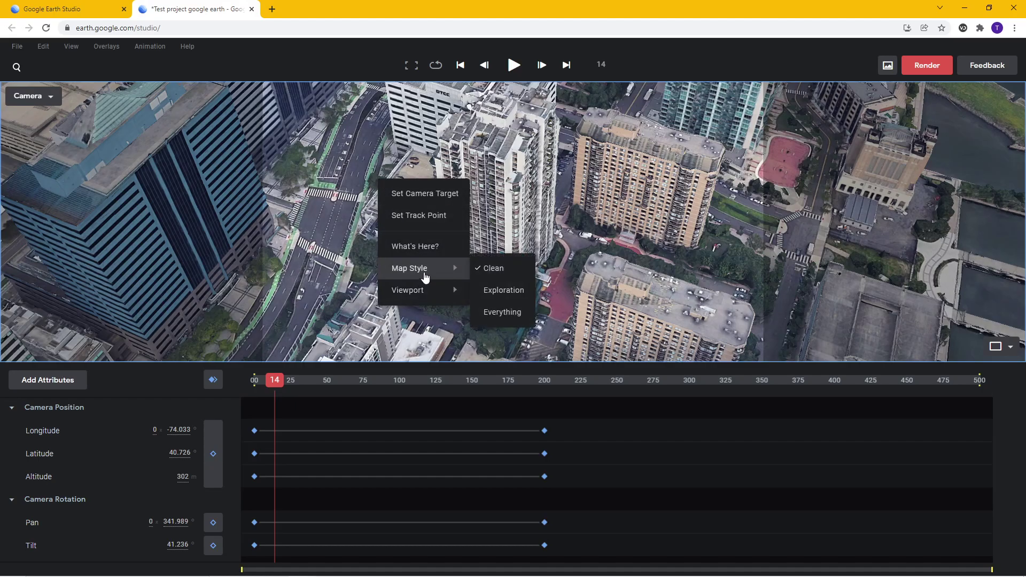
left_click(505, 312)
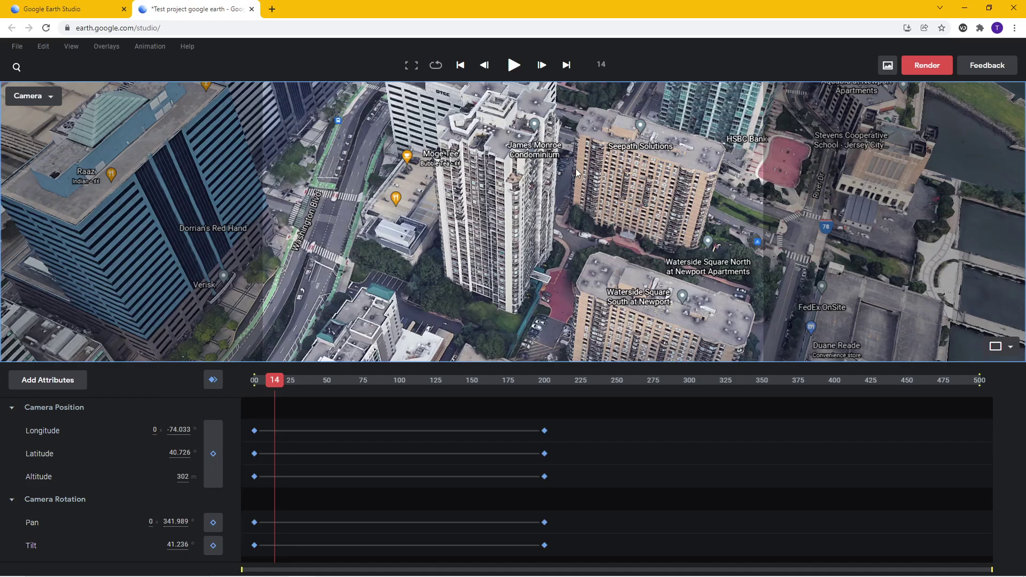
left_click_drag(274, 386, 354, 383)
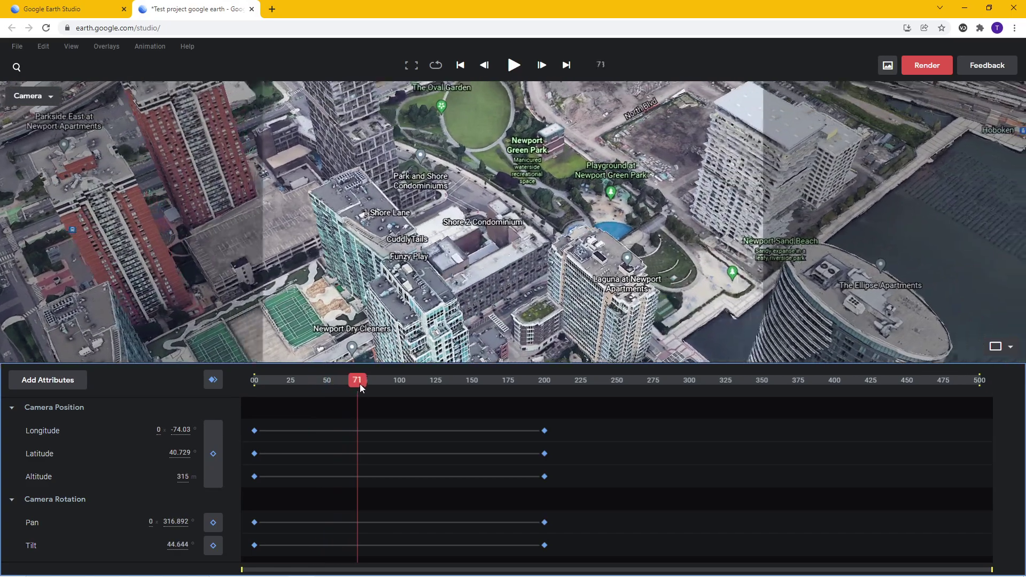
left_click_drag(360, 384, 560, 359)
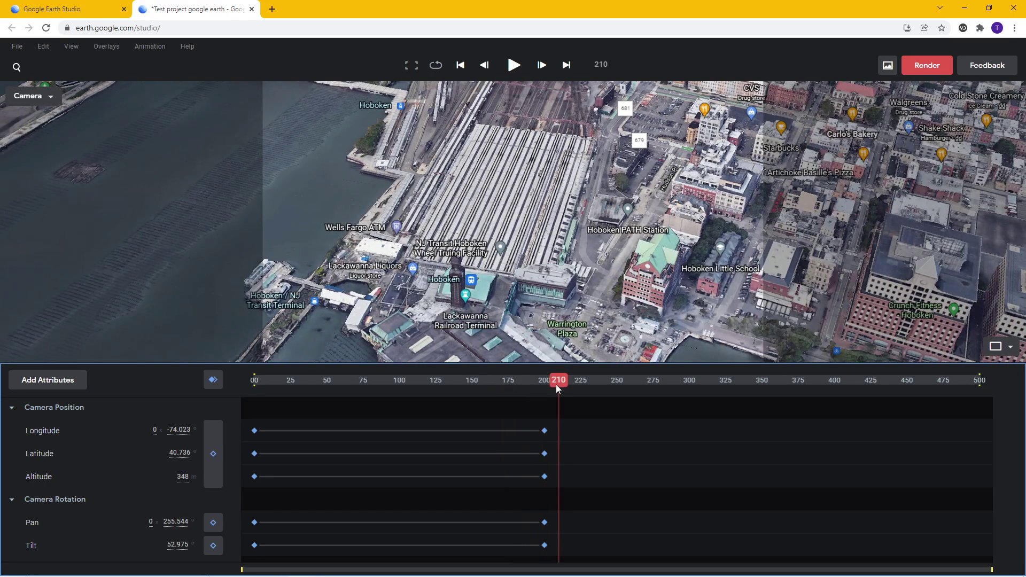
left_click_drag(556, 383, 317, 325)
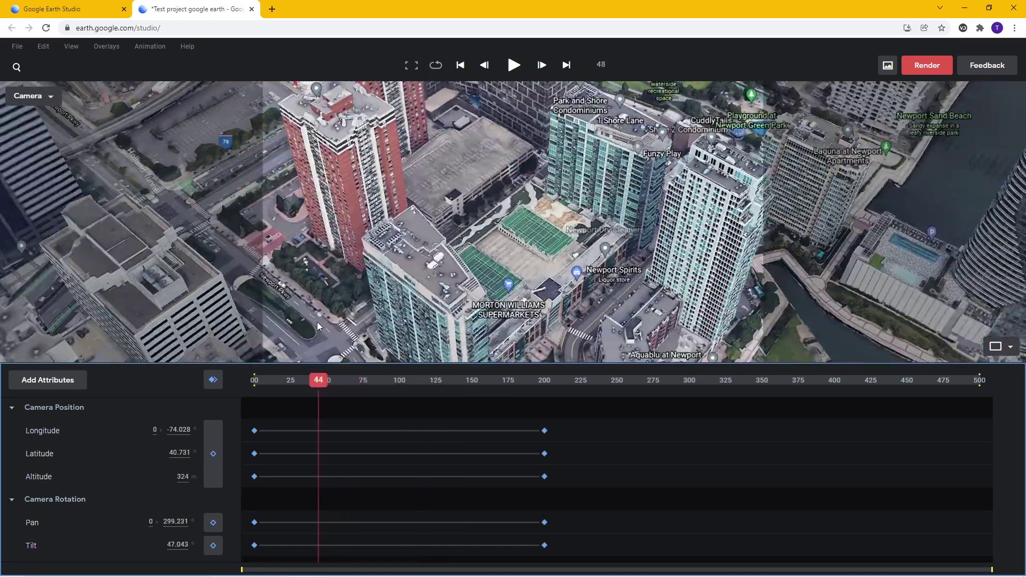
right_click(468, 158)
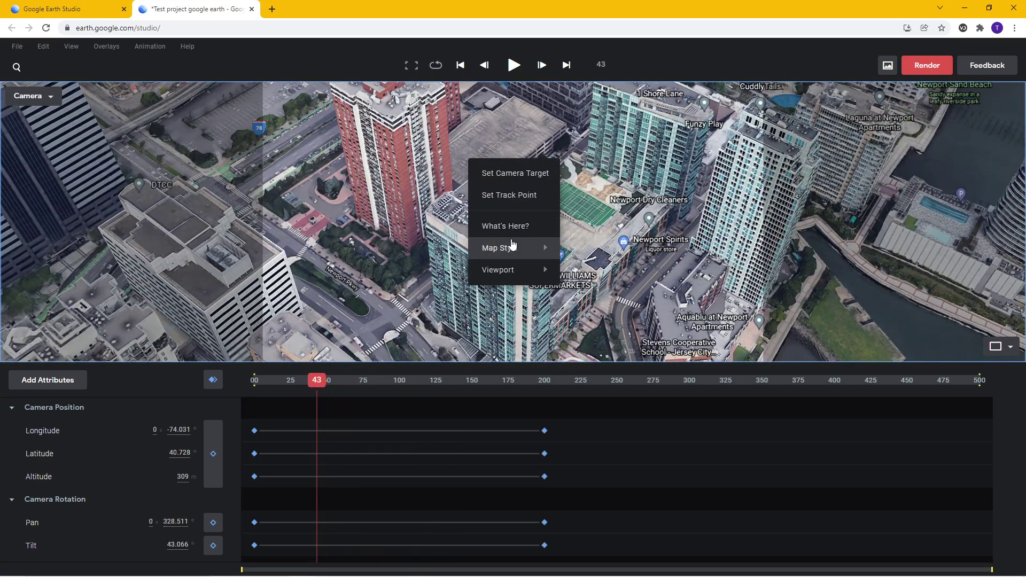
mouse_move(513, 252)
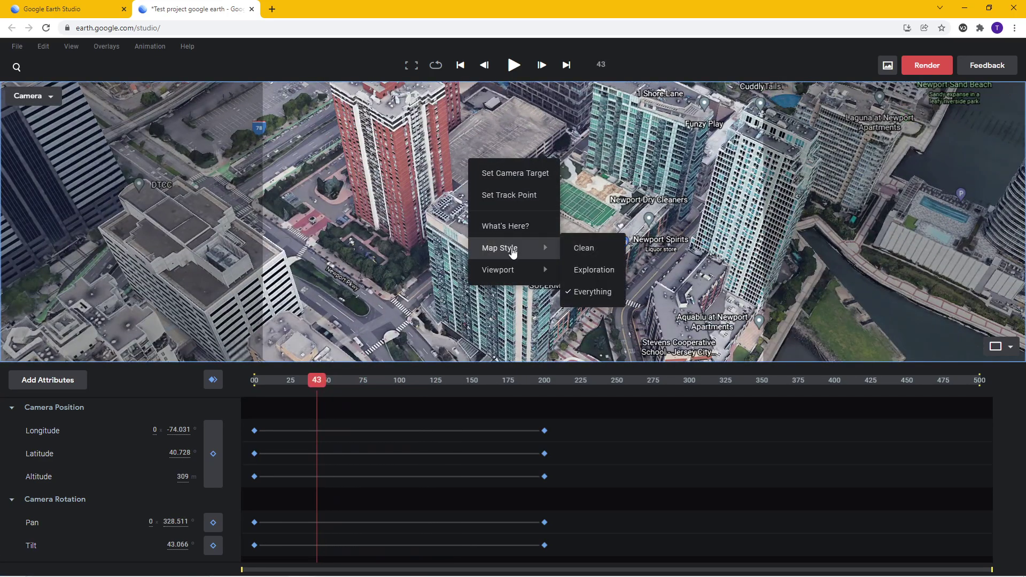
left_click(593, 248)
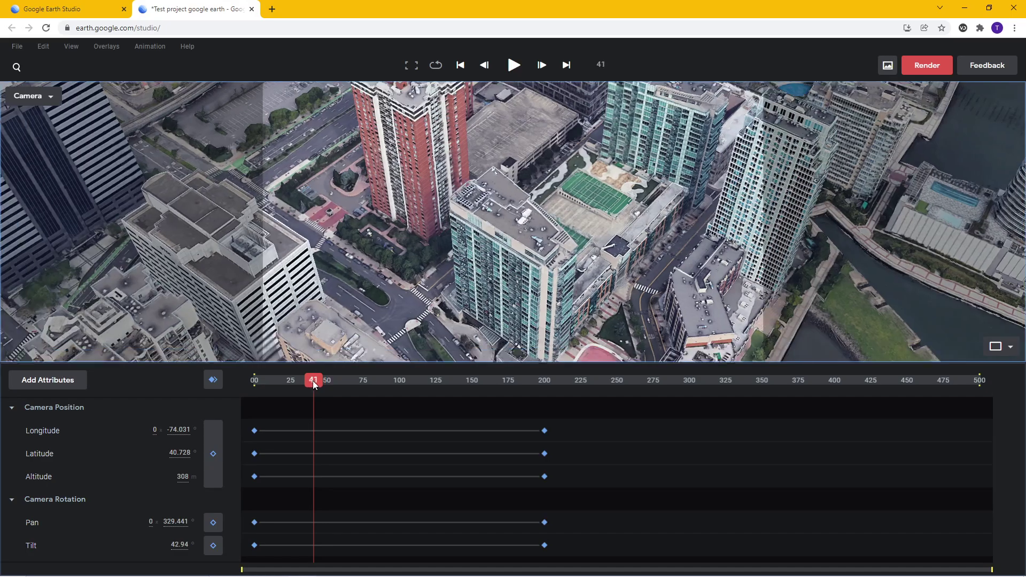
left_click_drag(313, 381, 242, 379)
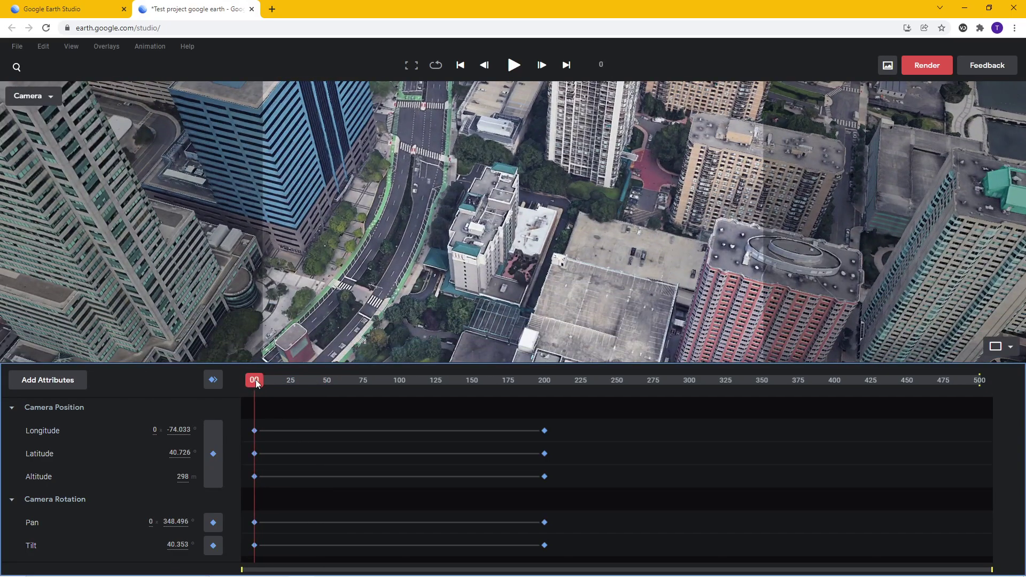
mouse_move(255, 380)
left_mouse_down()
mouse_move(340, 378)
mouse_move(236, 381)
left_mouse_up()
mouse_move(256, 381)
left_mouse_down()
mouse_move(377, 381)
mouse_move(526, 356)
left_mouse_up()
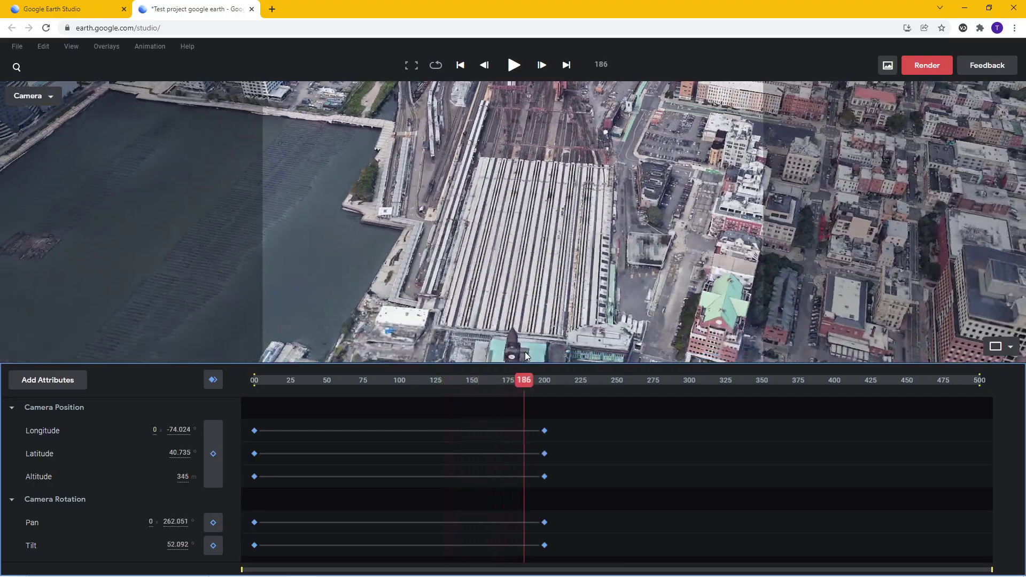
left_click_drag(526, 356, 245, 348)
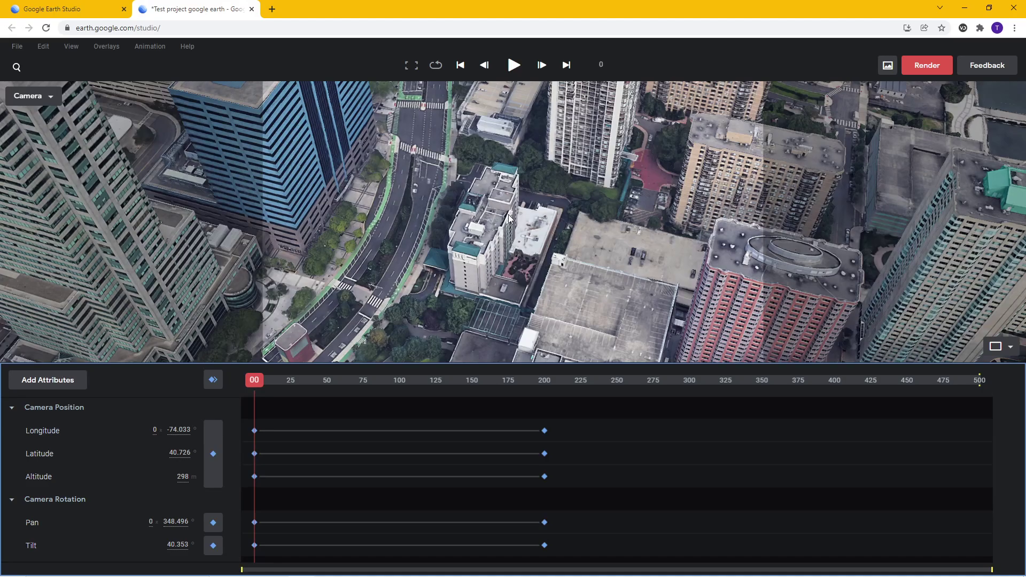
- At frame 0, zoom in and set Track Point 1 on the street near the start
scroll(411, 219, "up", 5)
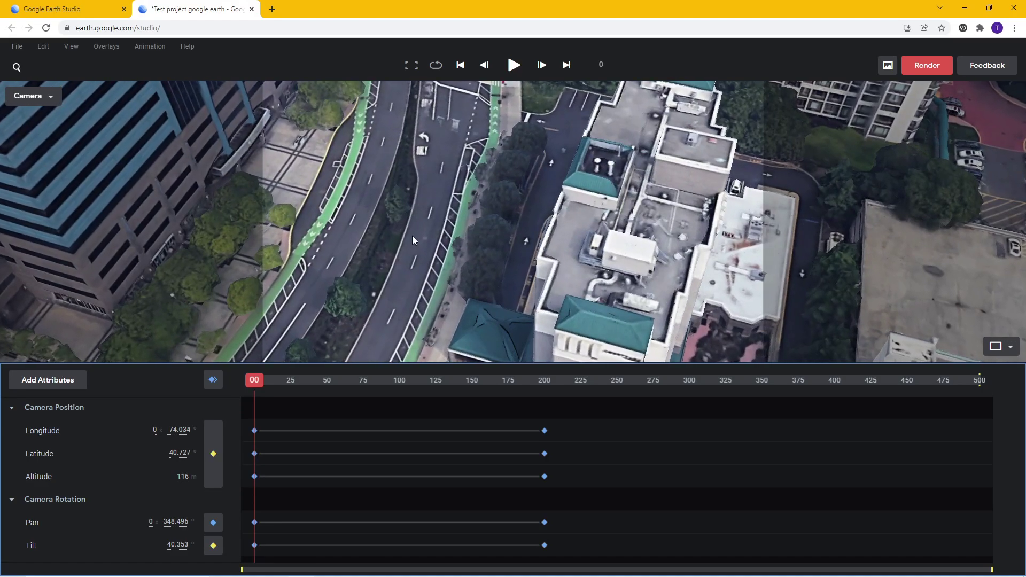
left_click_drag(420, 239, 524, 249)
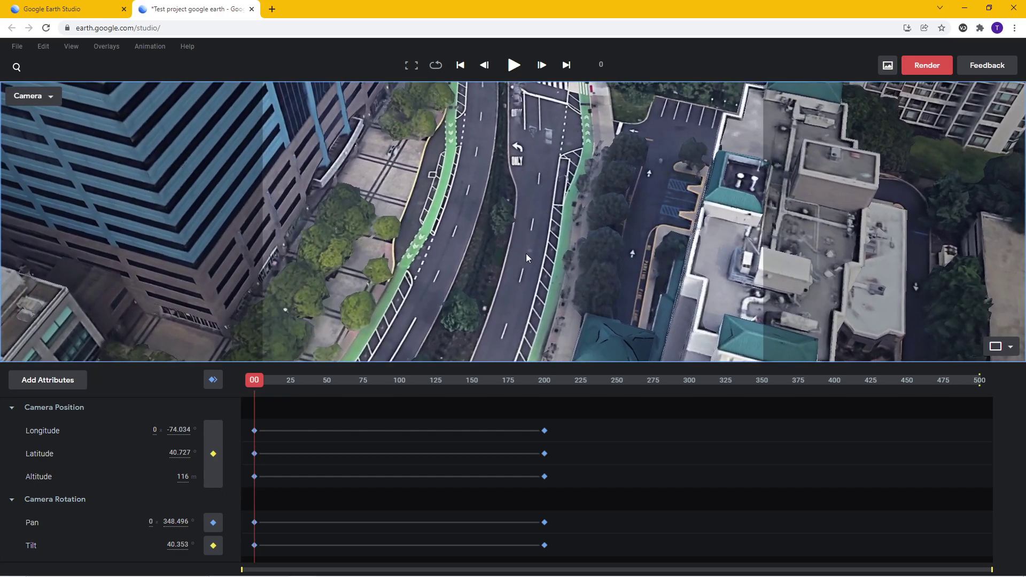
right_click(526, 253)
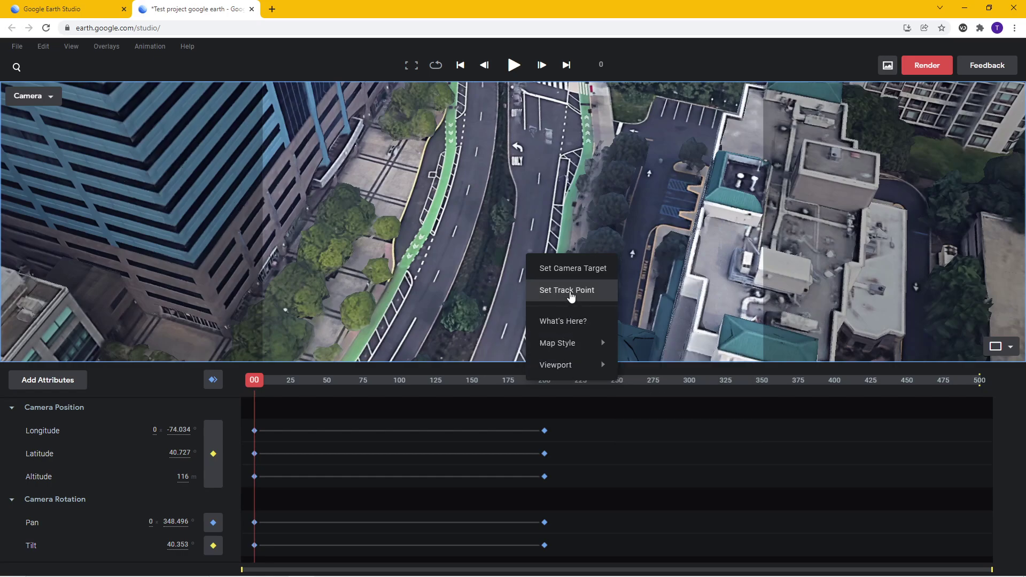
left_click(560, 291)
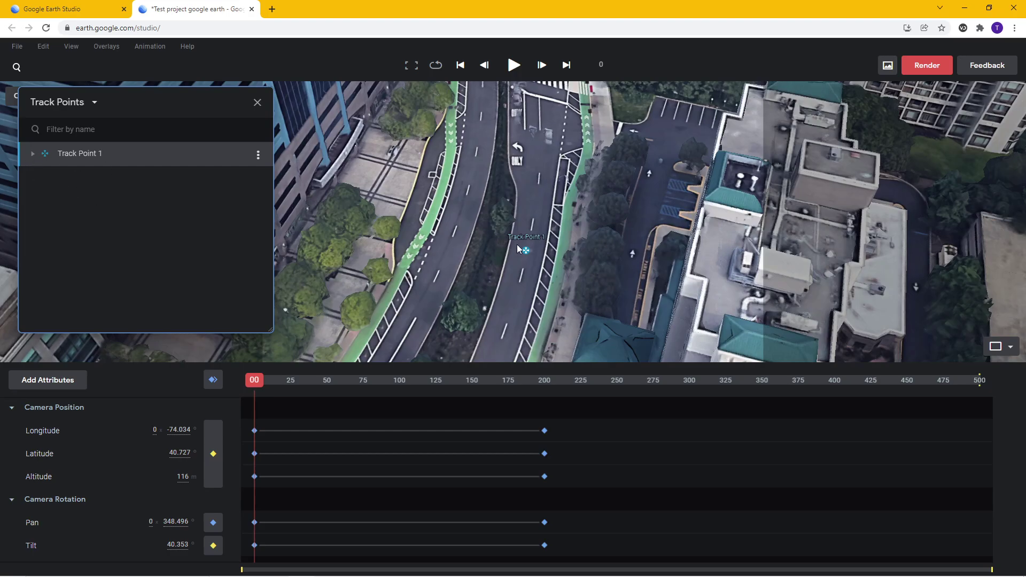
- At frame 200, set Track Point 2 on the parking lot beside the rail yard
scroll(520, 248, "up", 5)
scroll(480, 262, "up", 3)
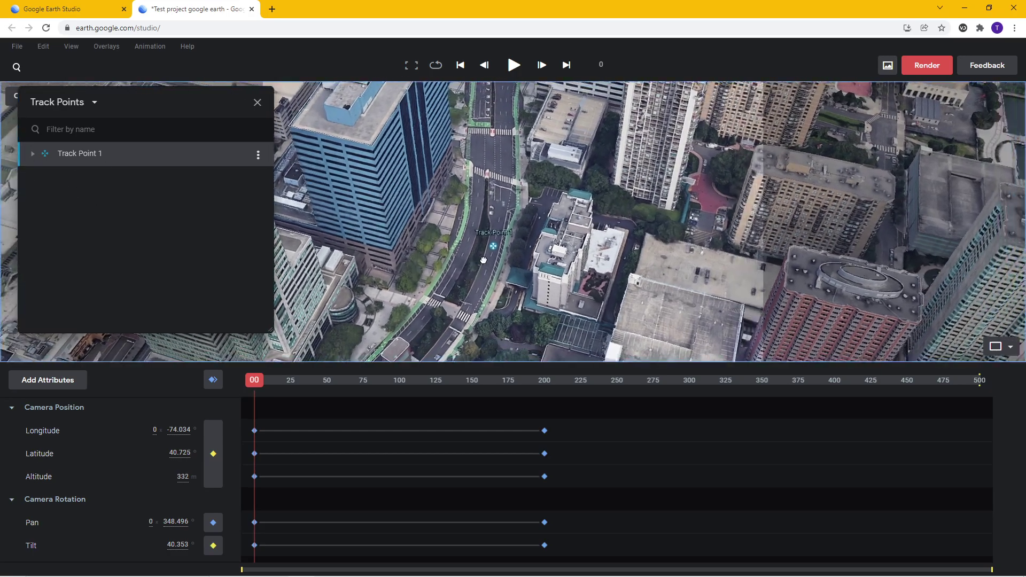
left_click_drag(484, 263, 456, 264)
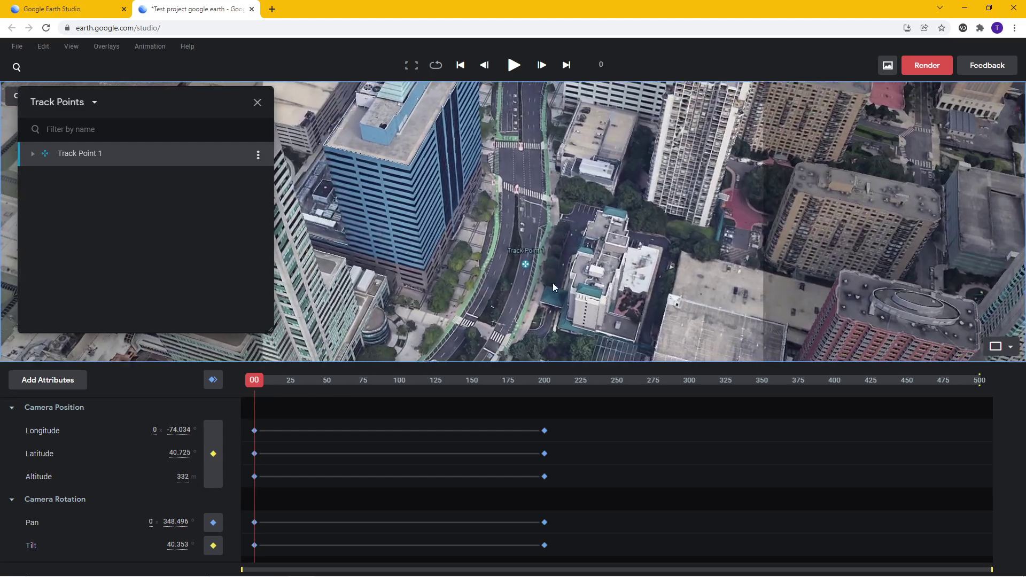
scroll(456, 264, "up", 5)
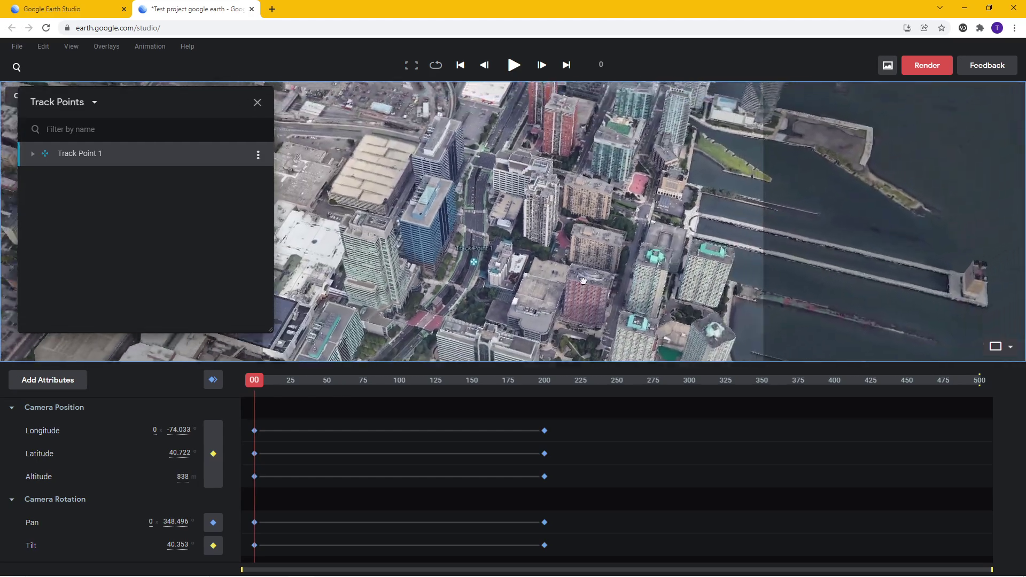
scroll(511, 321, "up", 3)
left_click_drag(475, 384, 545, 380)
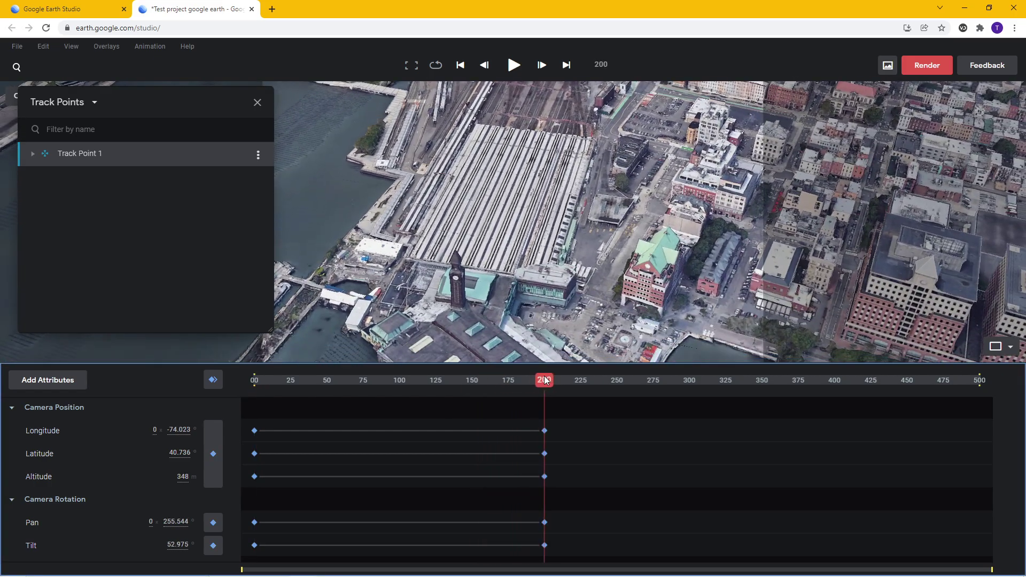
scroll(579, 259, "up", 5)
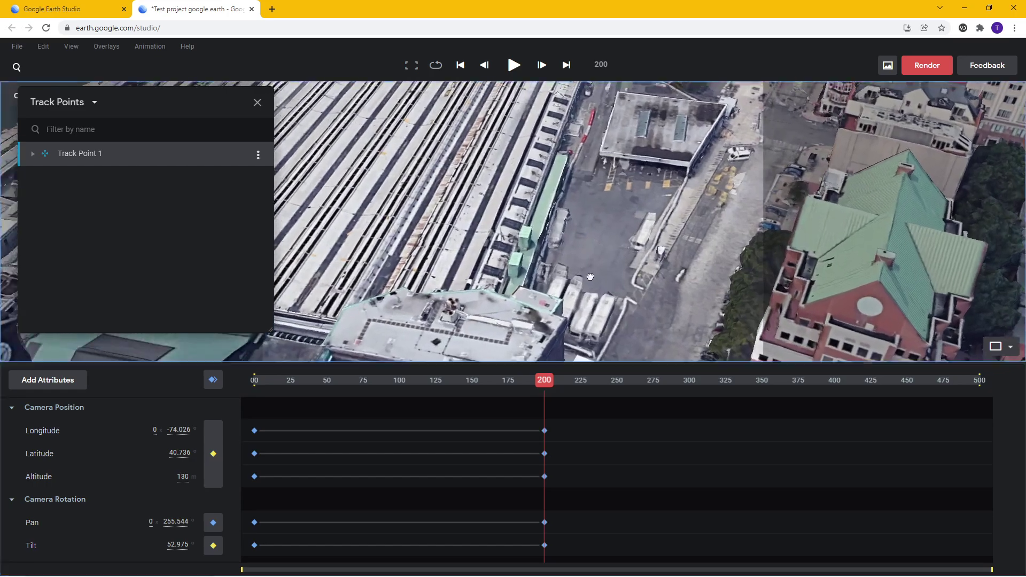
scroll(585, 287, "up", 3)
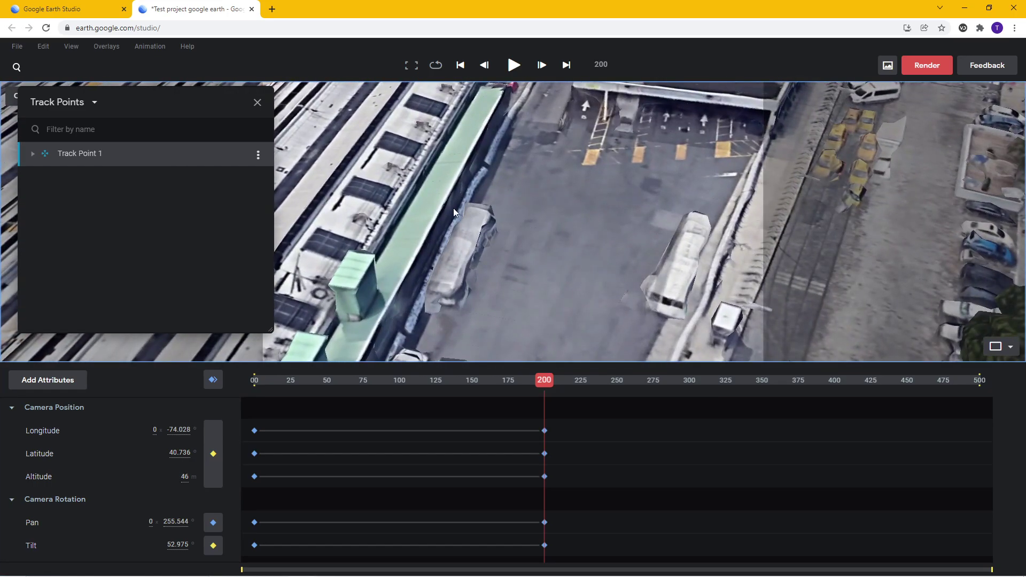
right_click(537, 236)
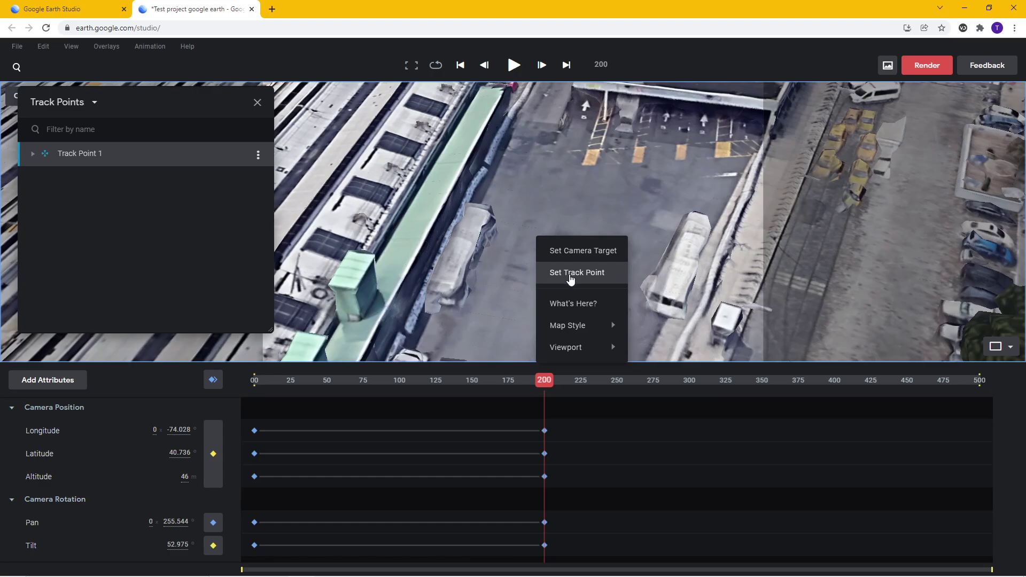
left_click(569, 273)
scroll(540, 262, "down", 5)
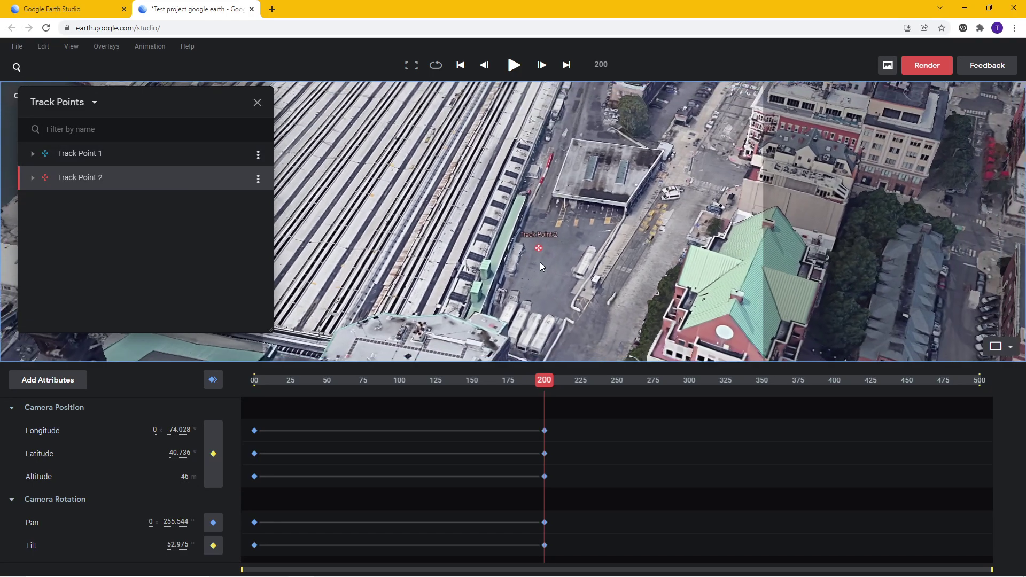
scroll(304, 141, "up", 3)
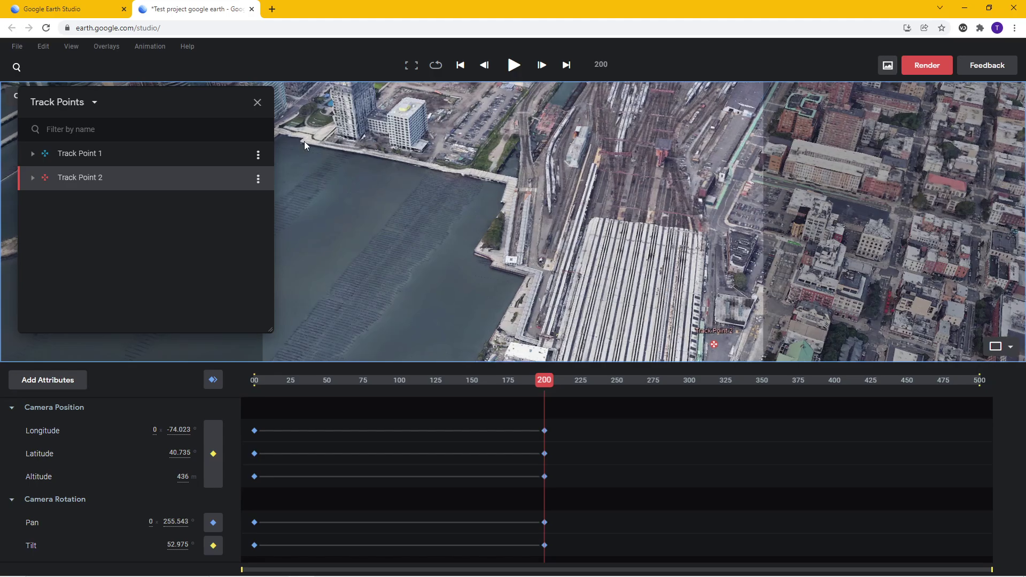
- Close the Track Points list, survey the downtown towers, then select all camera keyframes
left_click(258, 103)
left_click_drag(428, 230, 594, 249)
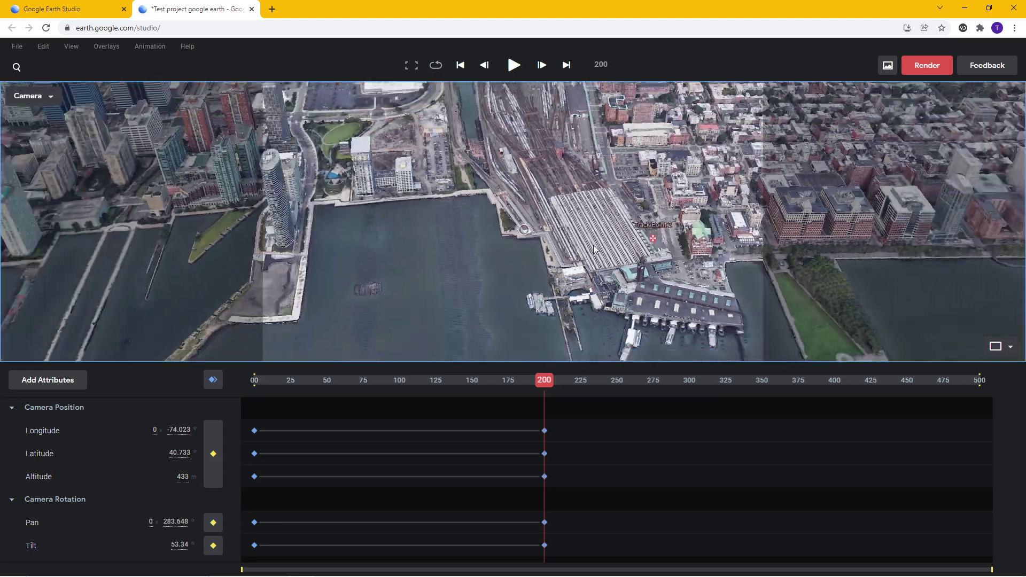
scroll(595, 249, "down", 3)
left_click_drag(513, 233, 468, 209)
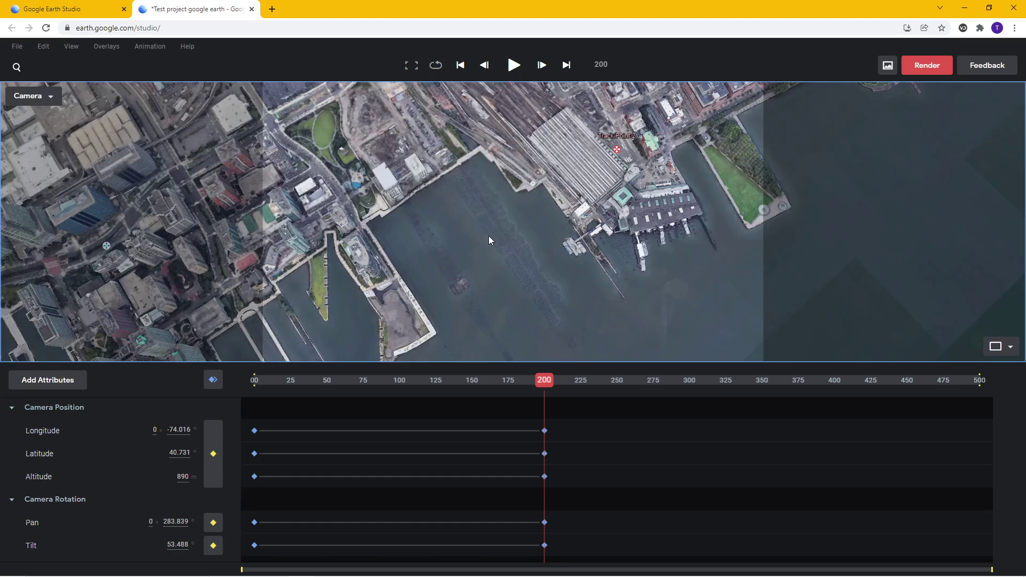
scroll(403, 264, "up", 5)
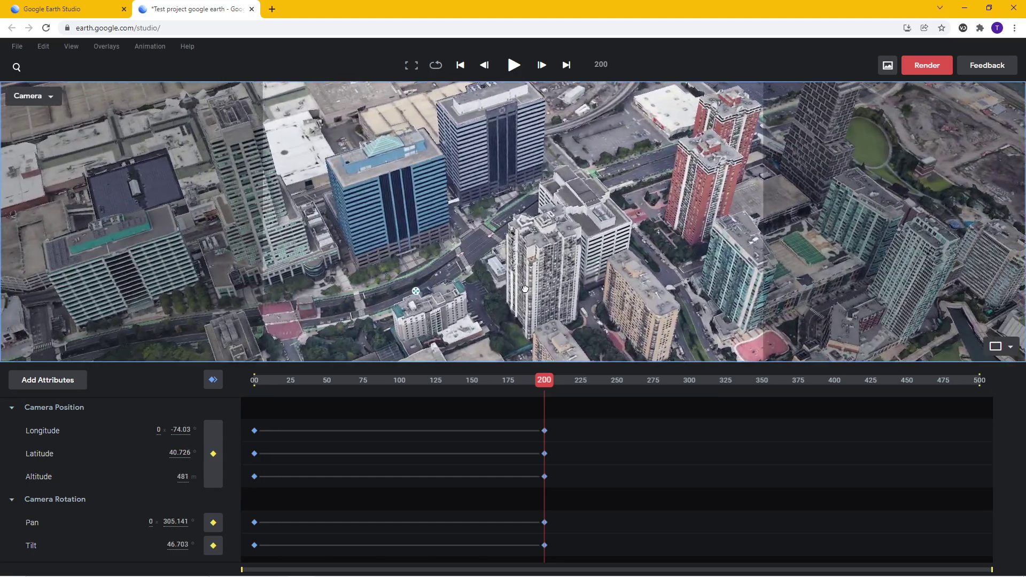
mouse_move(409, 292)
left_mouse_down()
mouse_move(596, 249)
mouse_move(610, 217)
mouse_move(522, 247)
left_mouse_up()
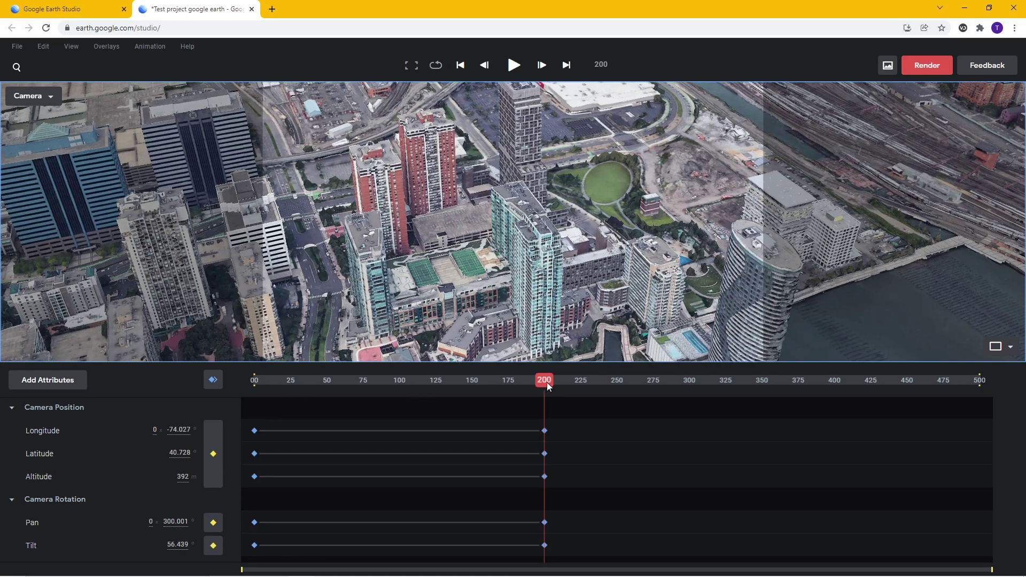
mouse_move(544, 381)
left_mouse_down()
mouse_move(380, 369)
mouse_move(368, 357)
left_mouse_up()
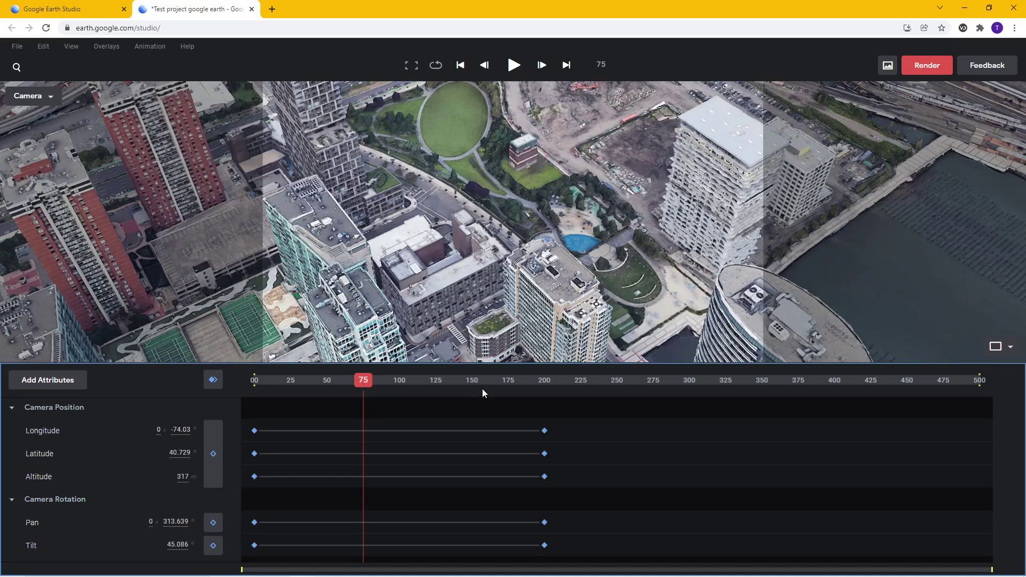
left_click_drag(545, 451, 239, 554)
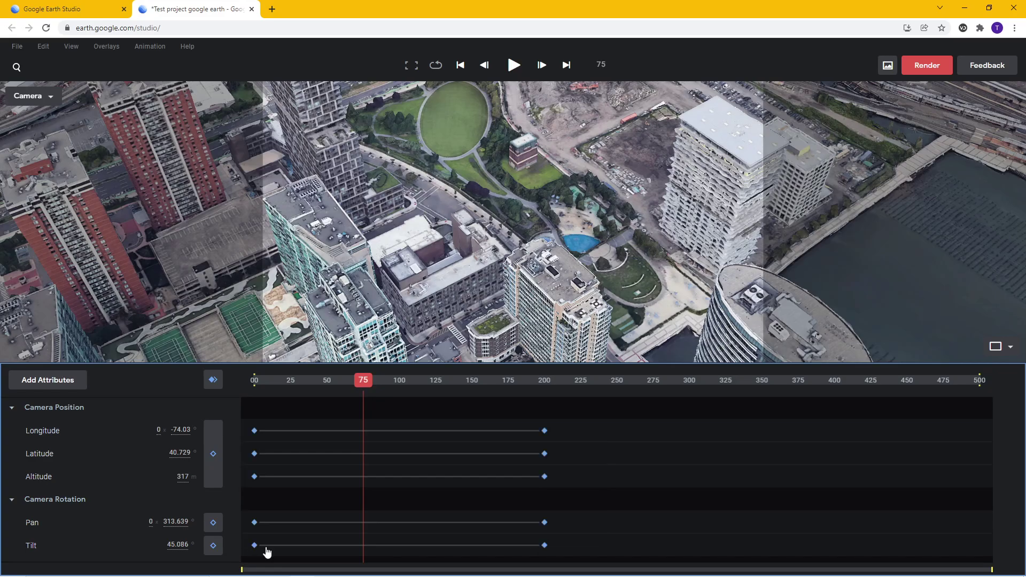
- Apply Auto Ease to the selected camera keyframes and rewind to the start
right_click(545, 434)
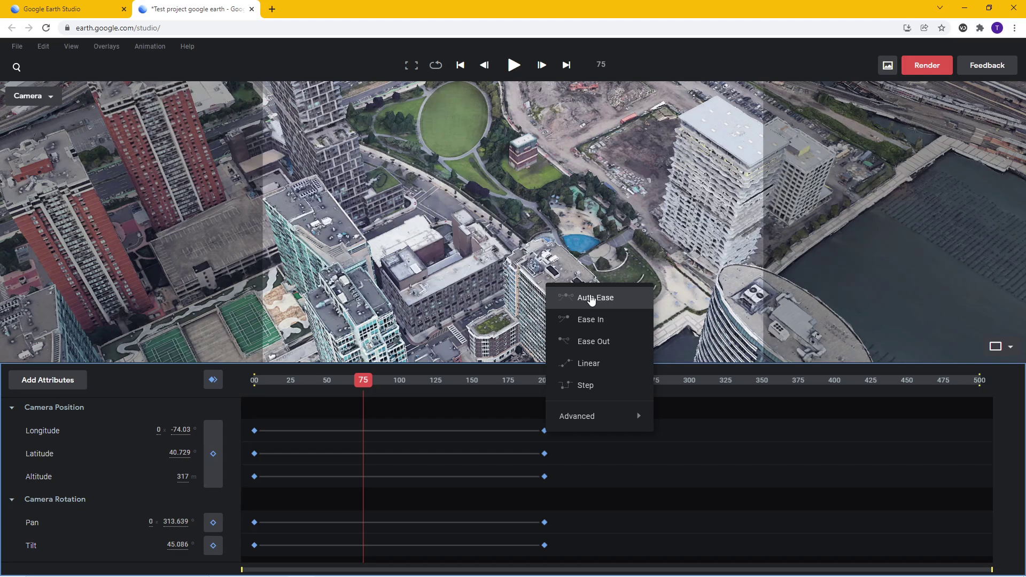
left_click(595, 298)
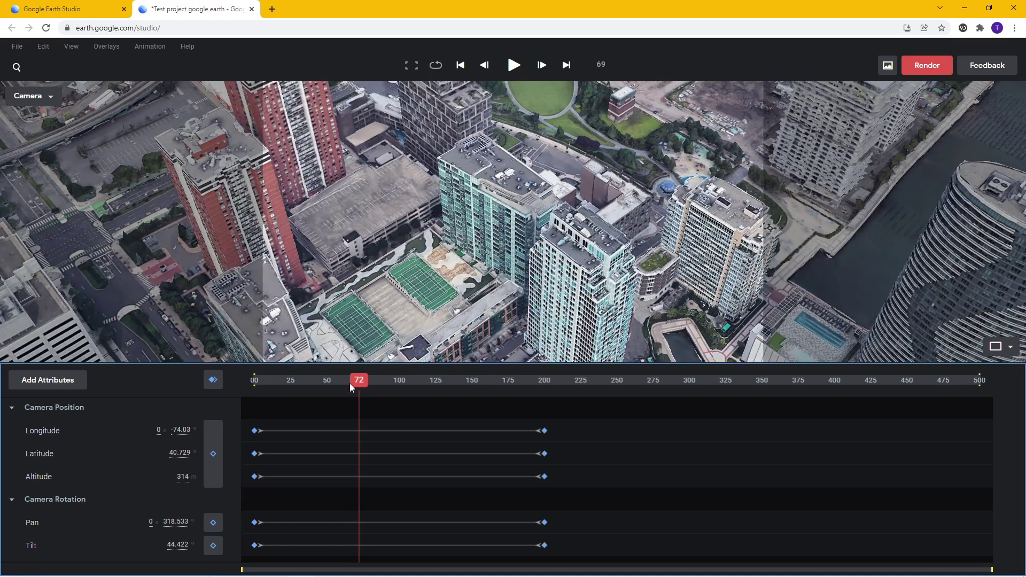
left_click_drag(354, 378, 252, 383)
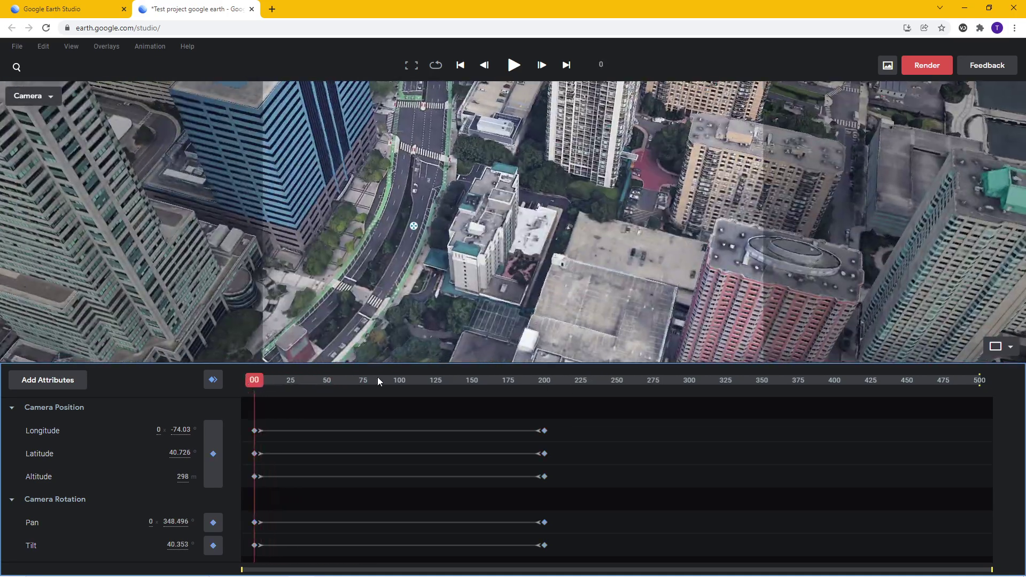
key("space")
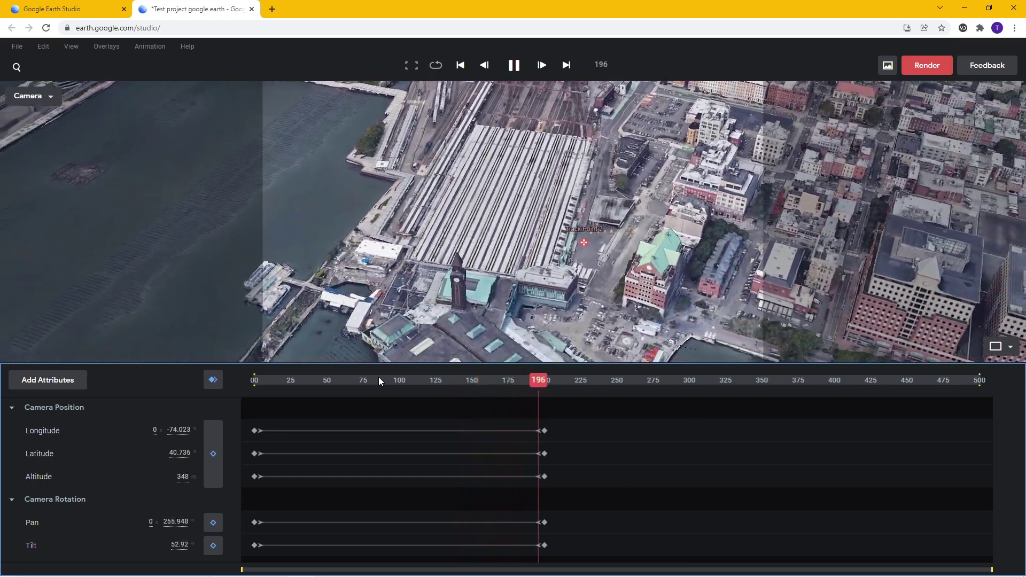
key("space")
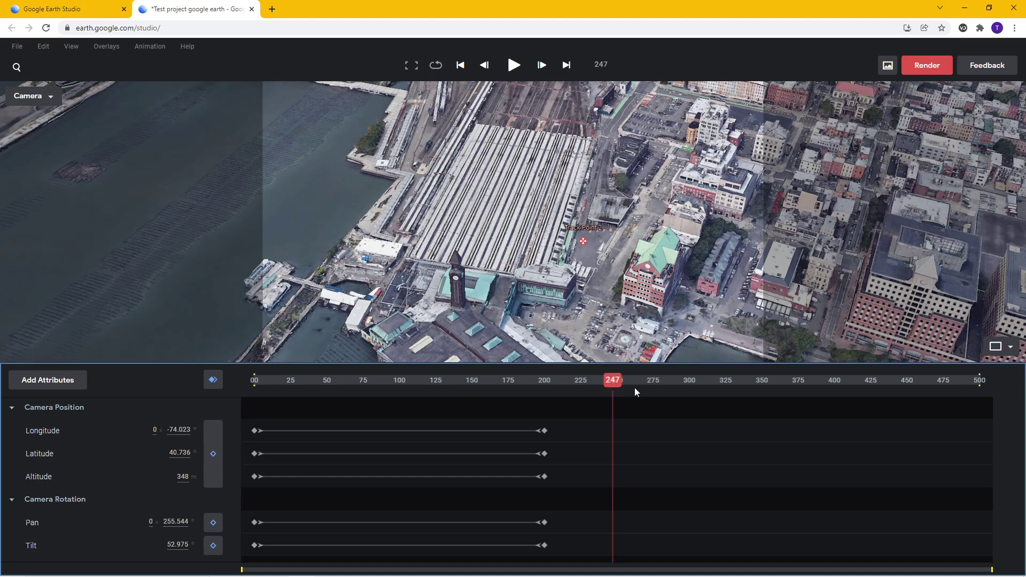
left_click_drag(608, 384, 216, 390)
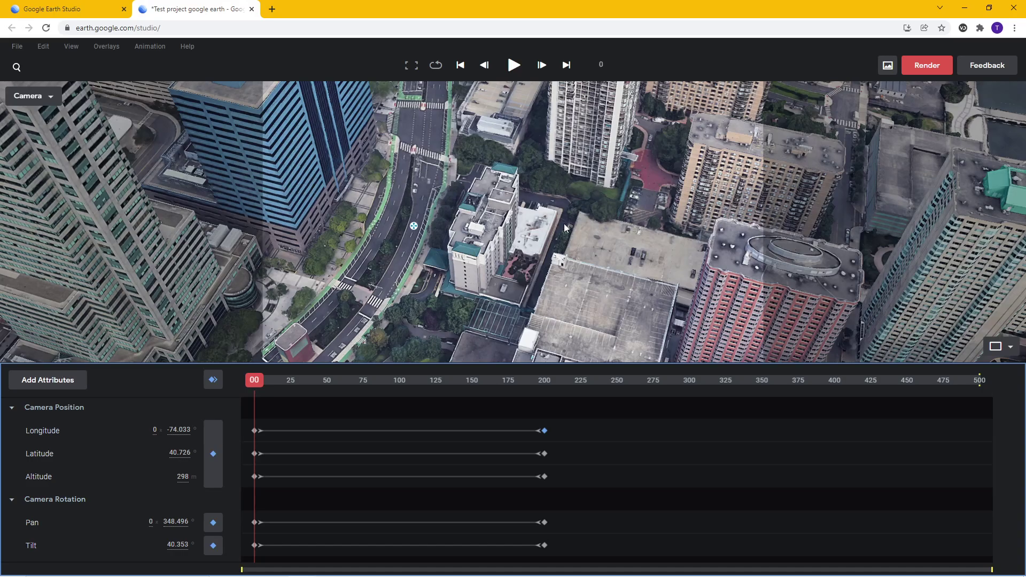
mouse_move(272, 382)
left_mouse_down()
mouse_move(412, 383)
mouse_move(521, 358)
mouse_move(423, 322)
mouse_move(494, 303)
left_mouse_up()
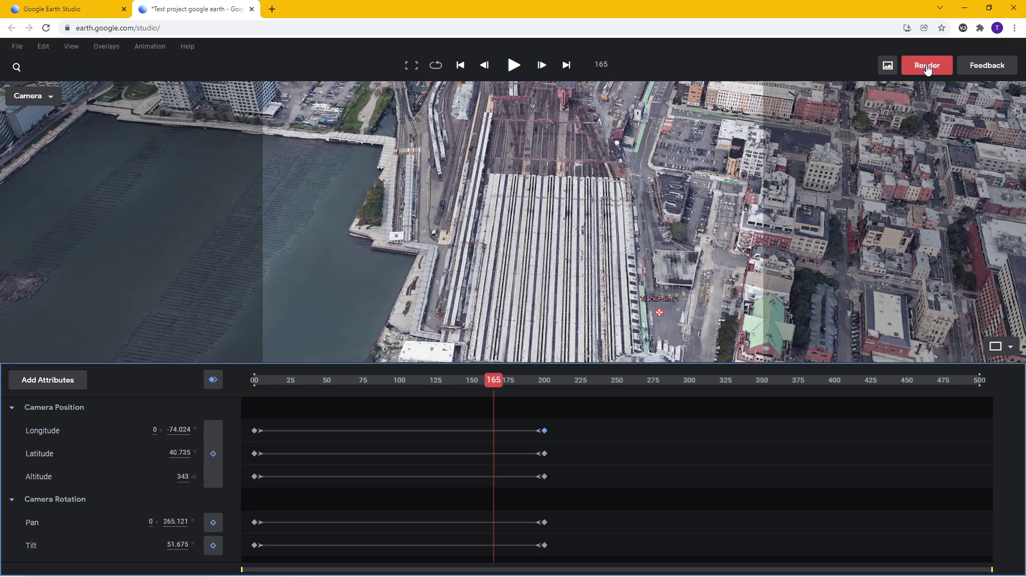
- Set up a cloud-rendered Video (.mp4) of frames 0 to 200 with High texture quality
left_click(928, 66)
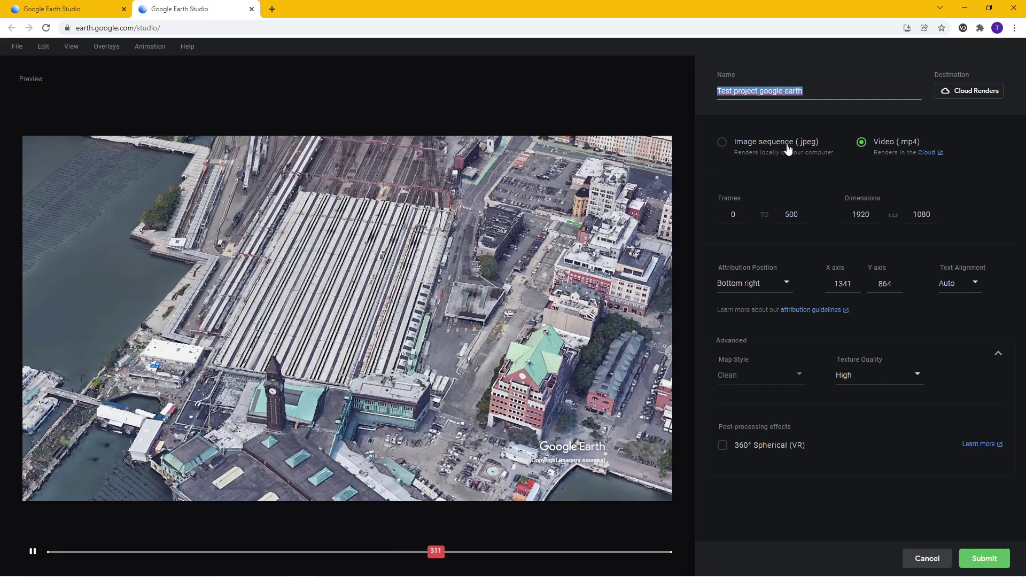
left_click(722, 150)
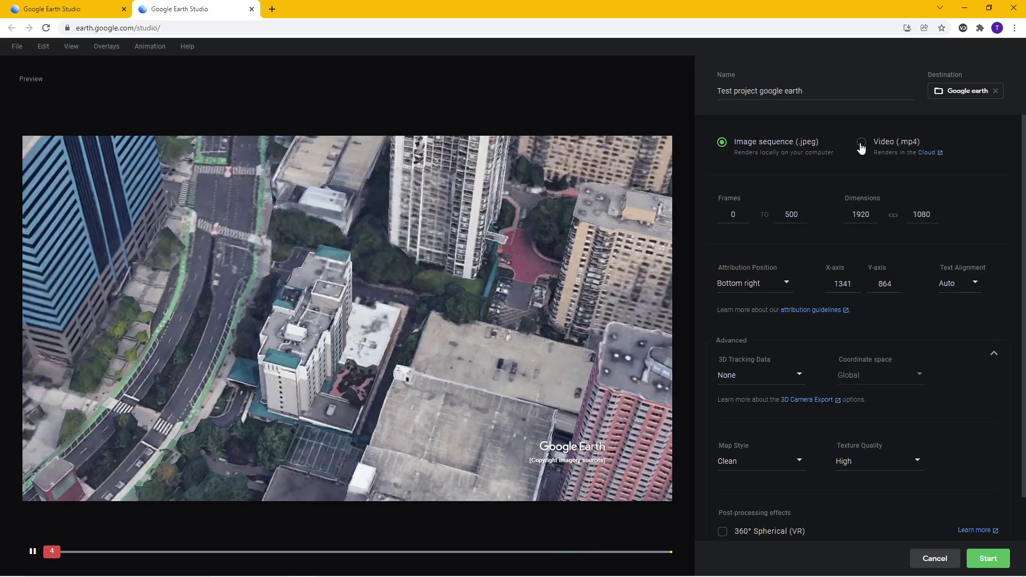
left_click(861, 143)
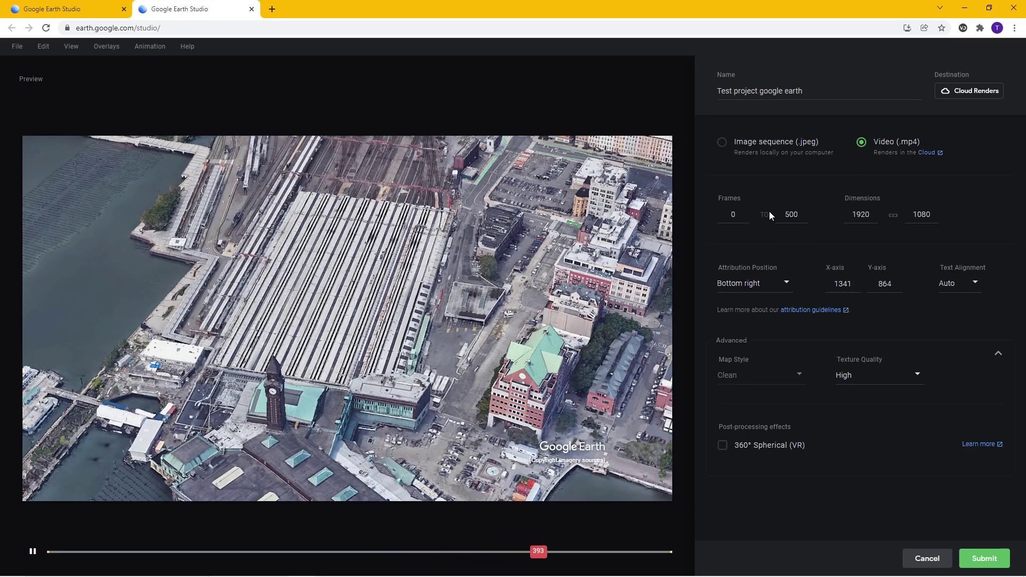
left_click_drag(798, 213, 780, 213)
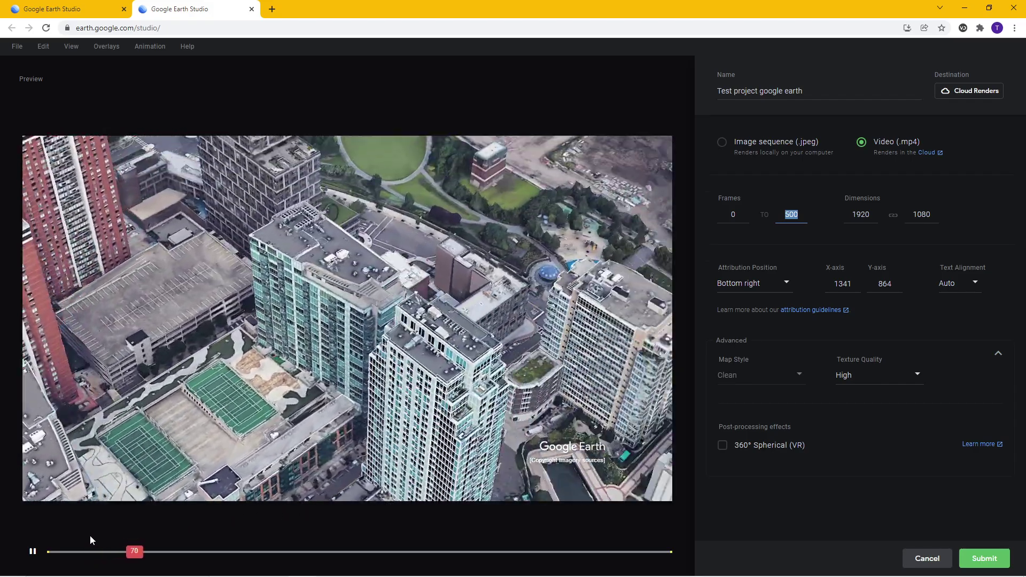
type("20")
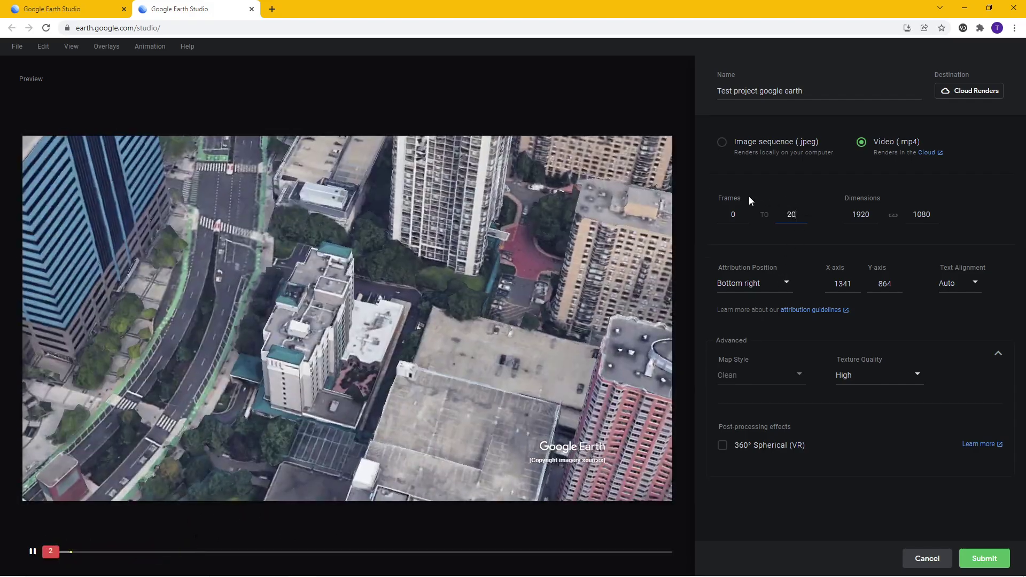
type("0")
double_click(857, 214)
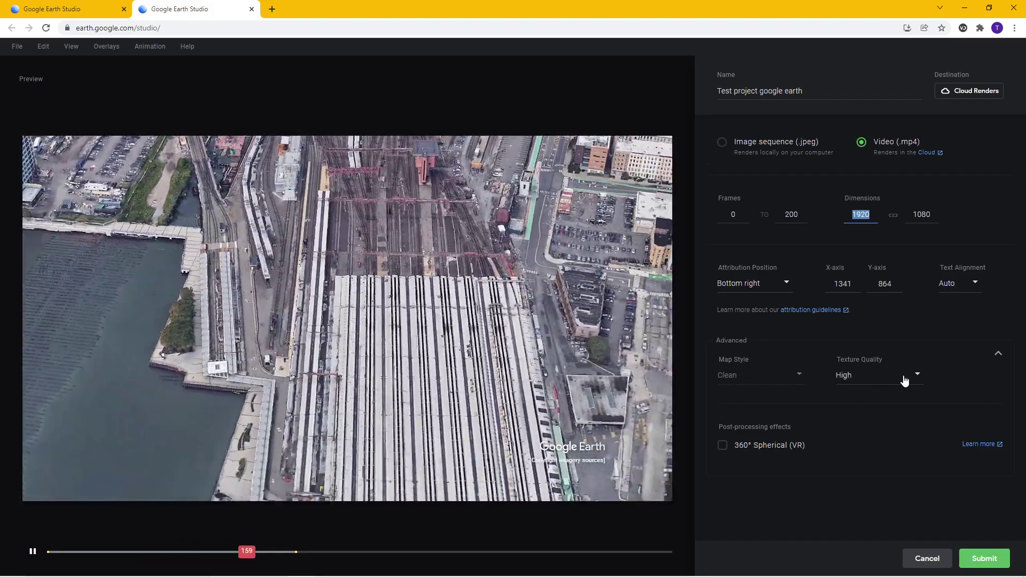
left_click(906, 379)
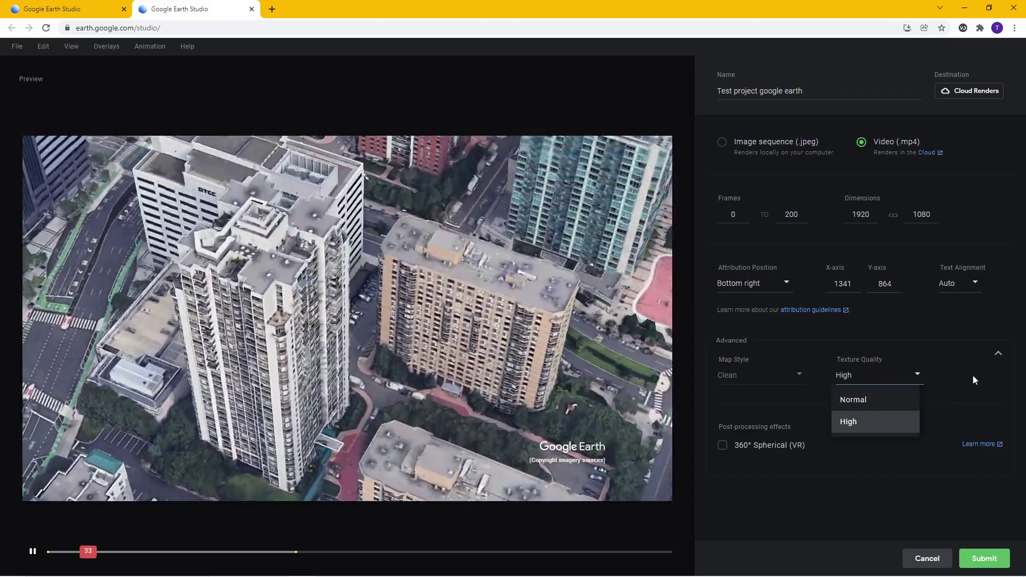
left_click(973, 374)
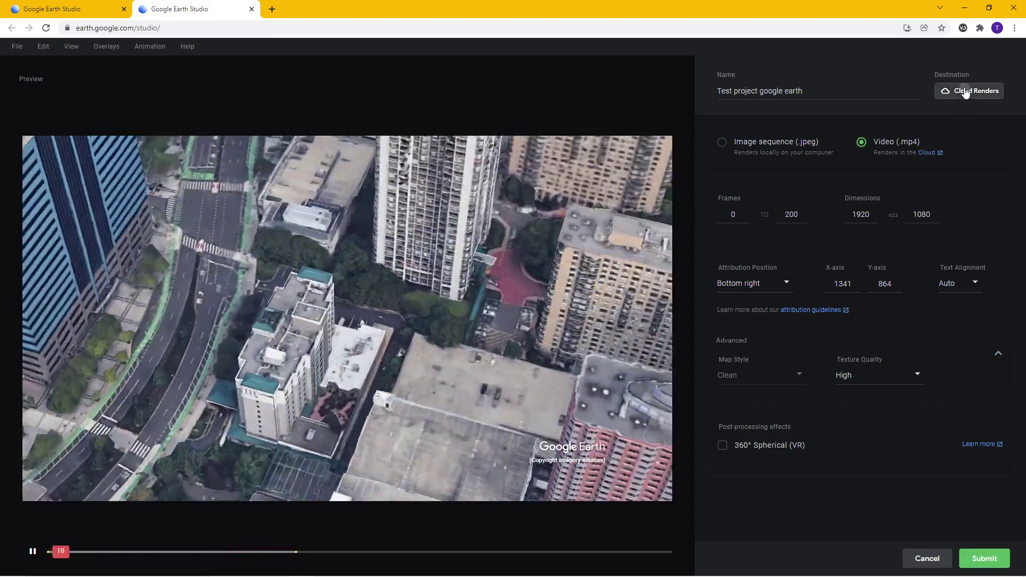
- Download the Test project 2022 cloud render as an MP4 and close the Cloud Renders list
left_click(967, 92)
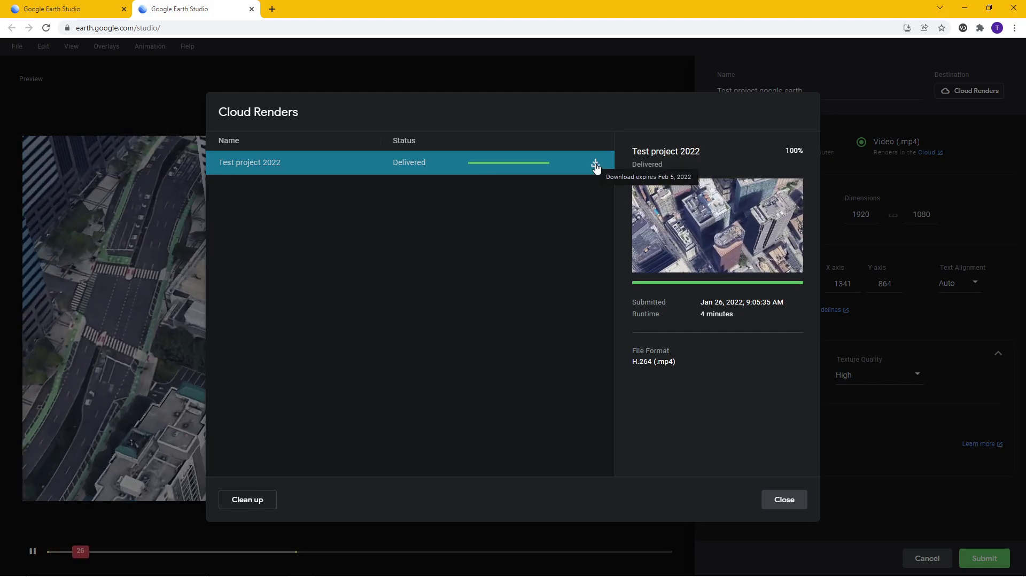
left_click(595, 163)
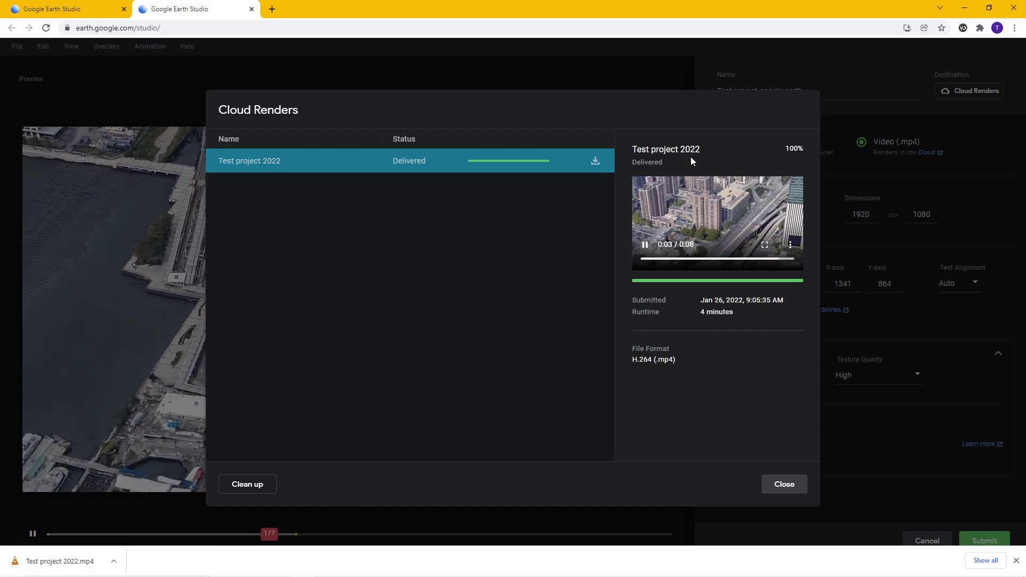
left_click(782, 486)
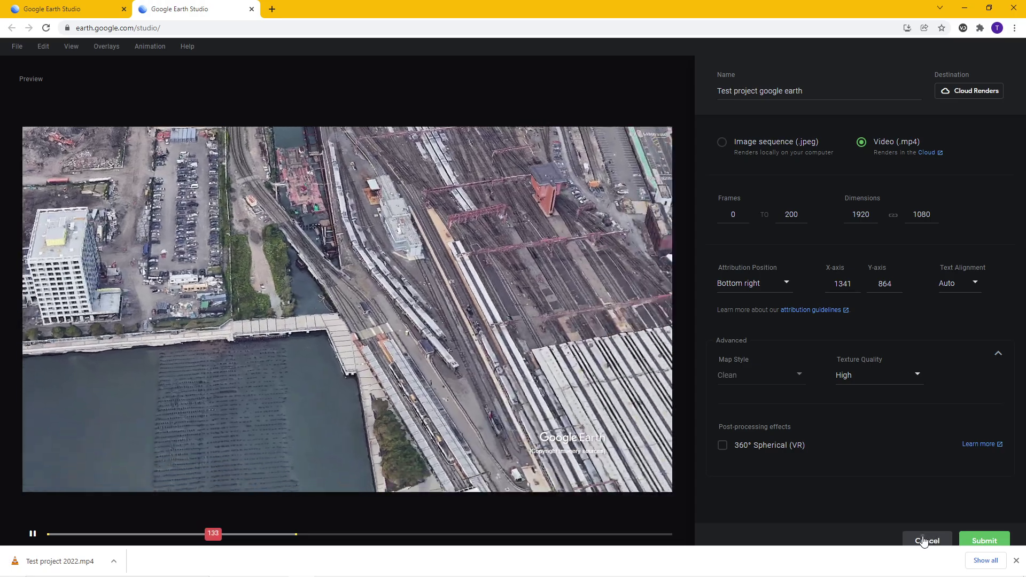
- Cancel the render dialog and return the playhead to frame 8 in the editor
left_click(925, 541)
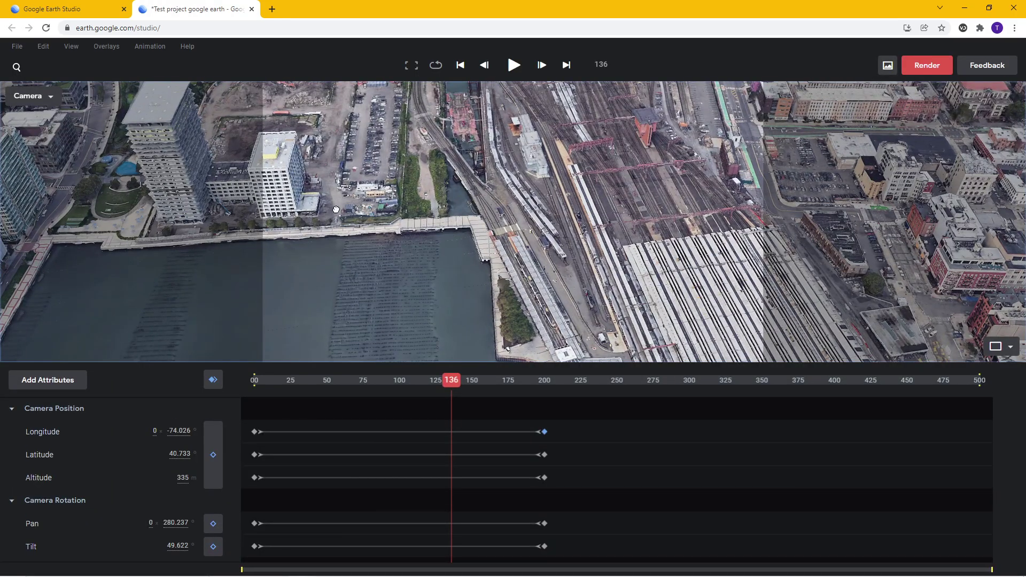
mouse_move(485, 251)
left_mouse_down()
mouse_move(512, 253)
mouse_move(484, 253)
left_mouse_up()
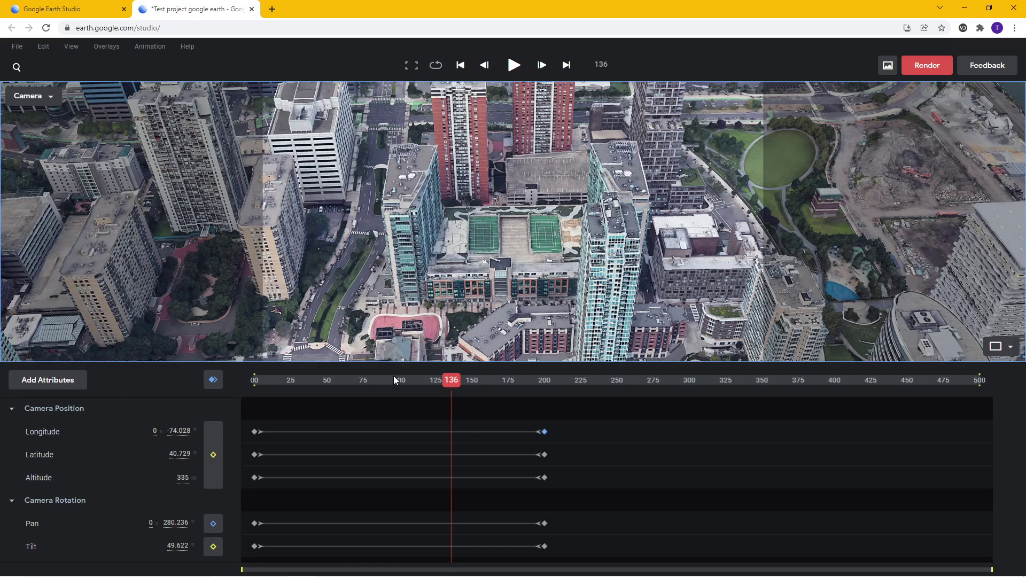
left_click_drag(393, 376, 266, 386)
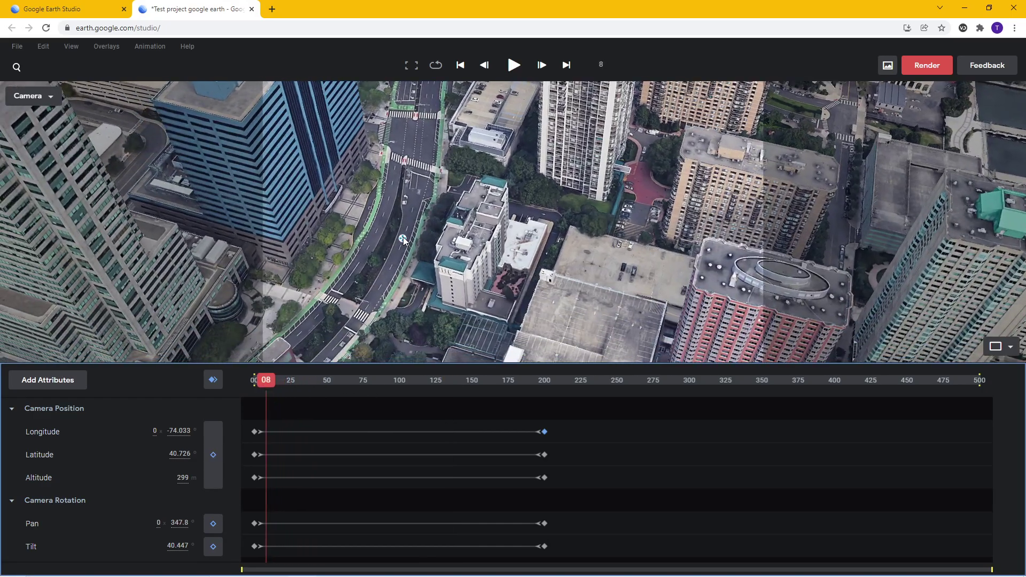
left_click(403, 239)
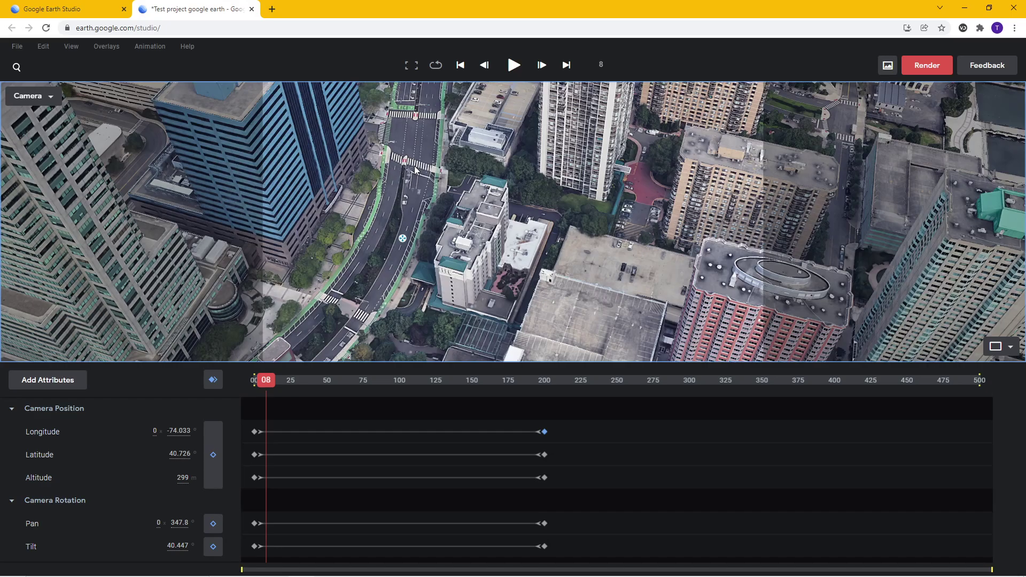
- Export 3D tracking data as After Effects (.jsx) file 'Test project google earth'
left_click(18, 48)
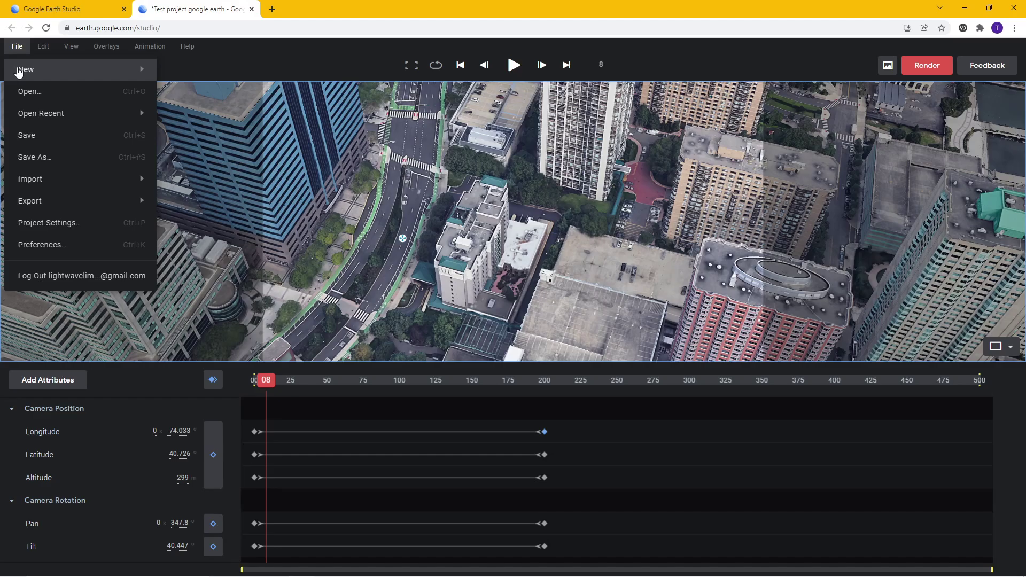
mouse_move(49, 203)
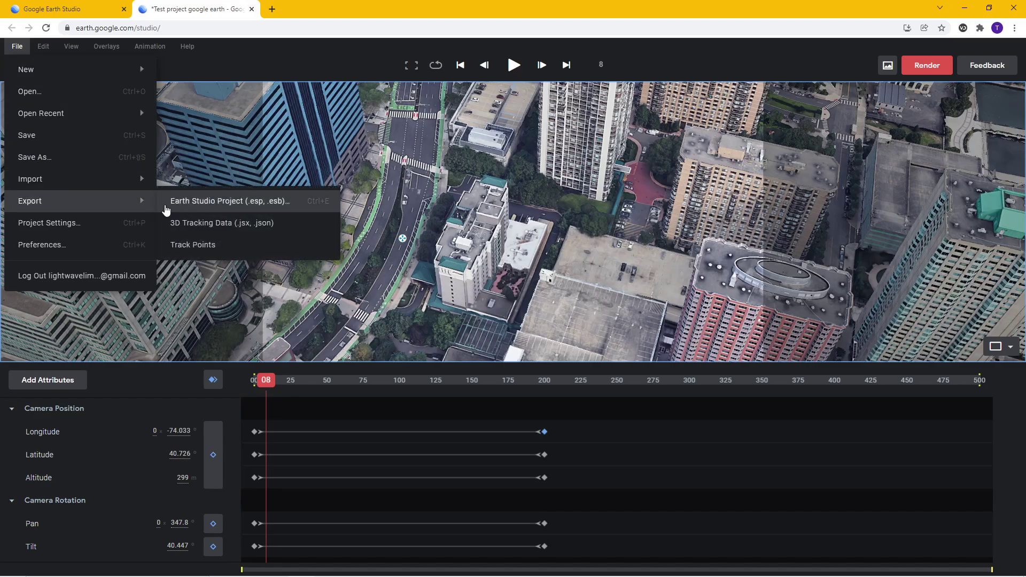
left_click(247, 229)
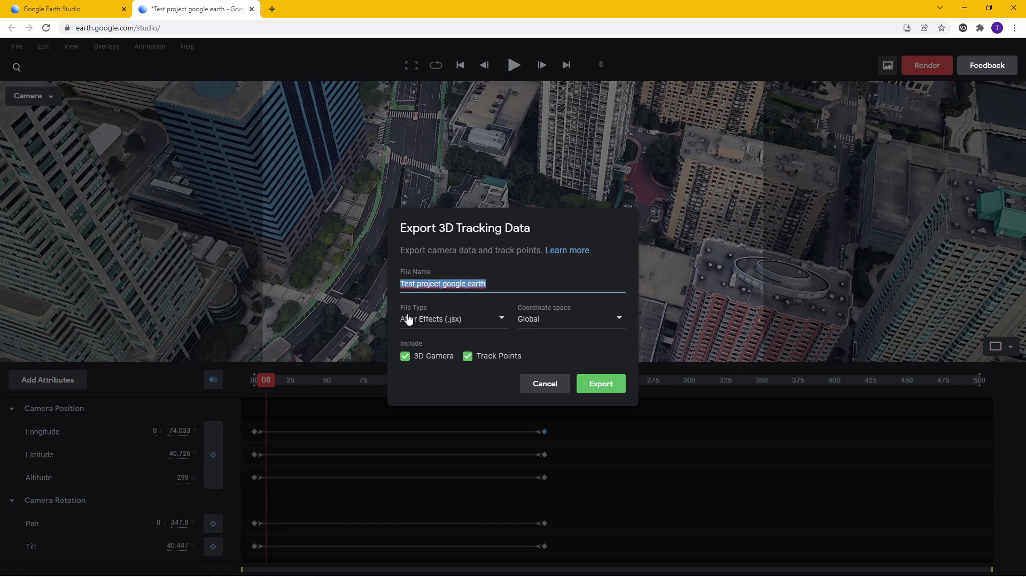
left_click(426, 320)
left_click(448, 325)
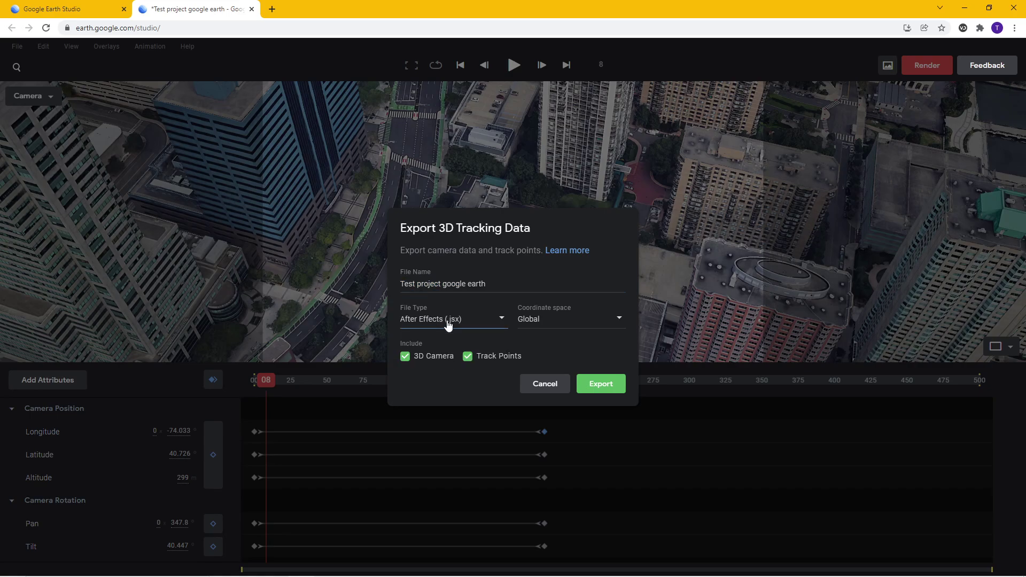
left_click(606, 387)
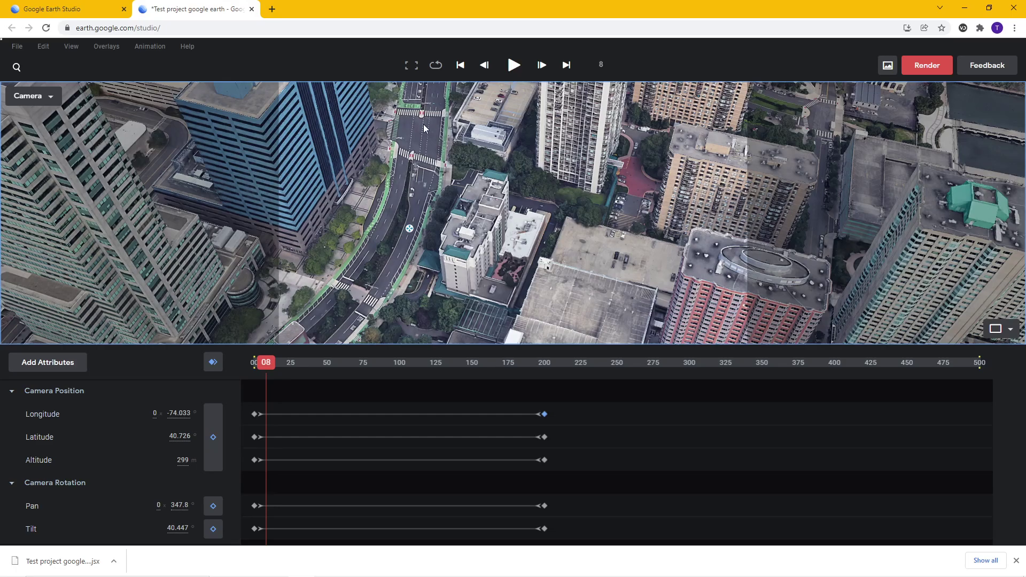
- Switch from Chrome to the empty Untitled Project in After Effects, cancelling the file import
left_click(966, 9)
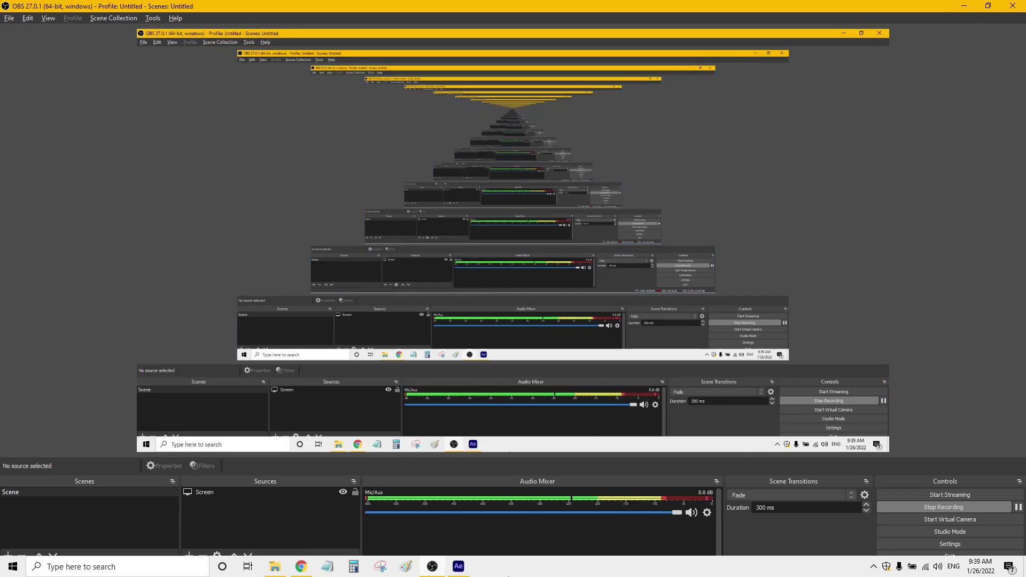
left_click(457, 565)
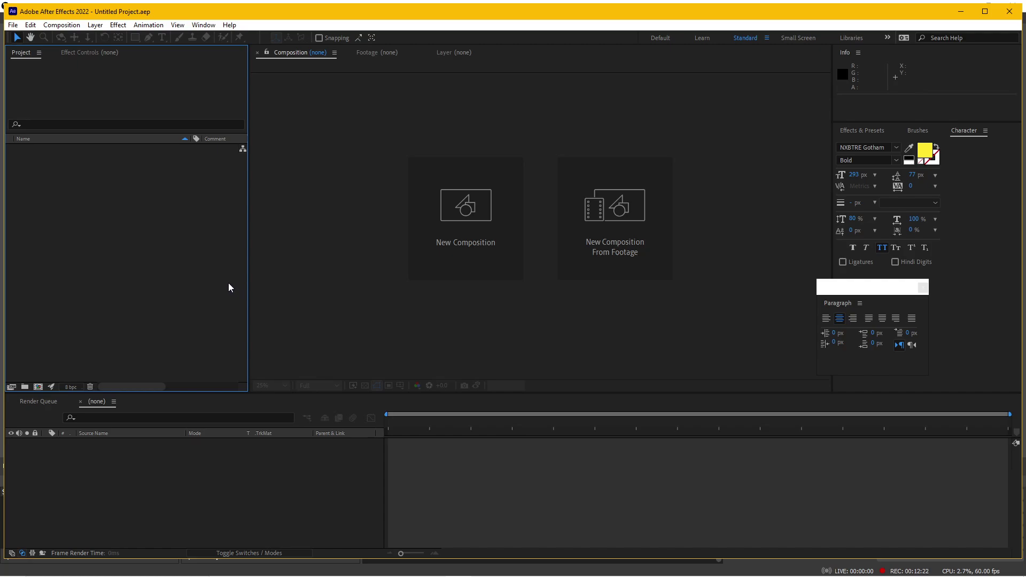
double_click(118, 263)
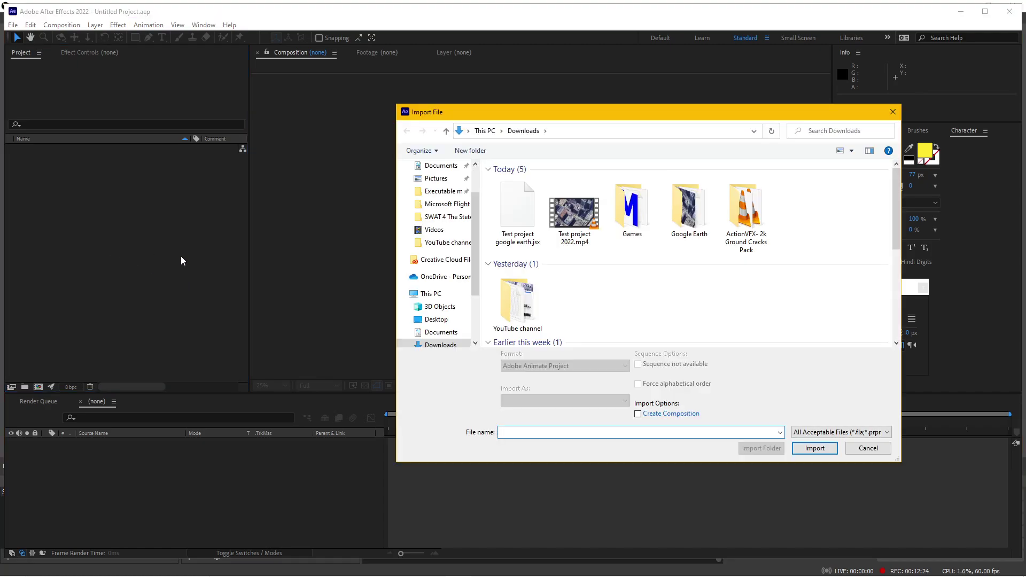
left_click(856, 448)
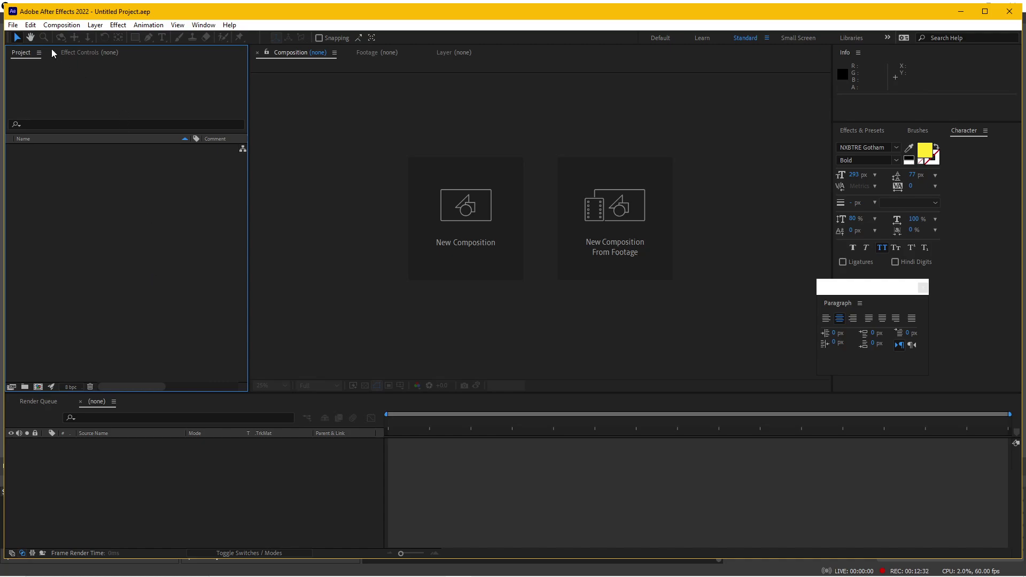
- Run the script Test project 2022.jsx from the Google Earth folder via Run Script File
left_click(13, 26)
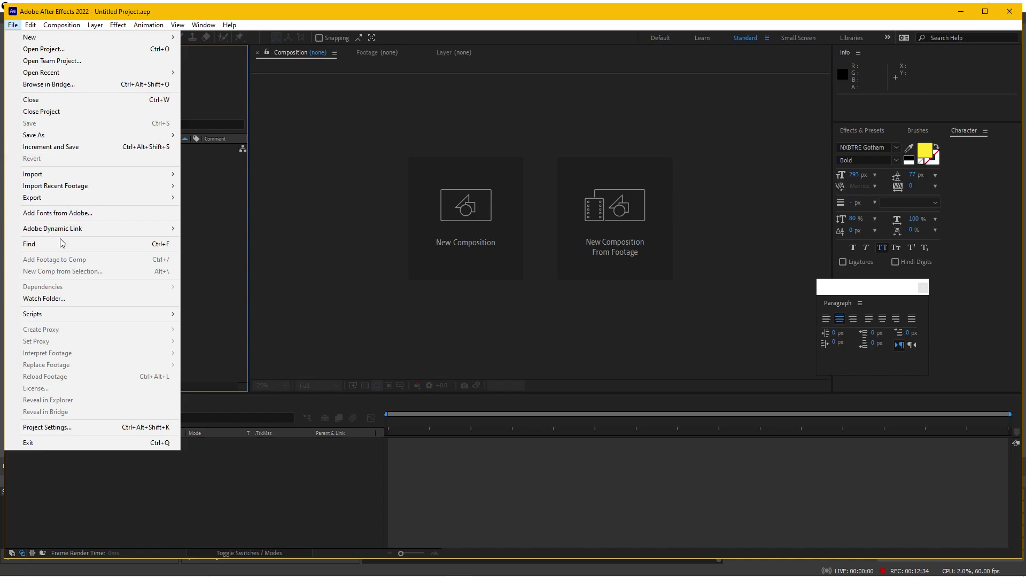
mouse_move(136, 310)
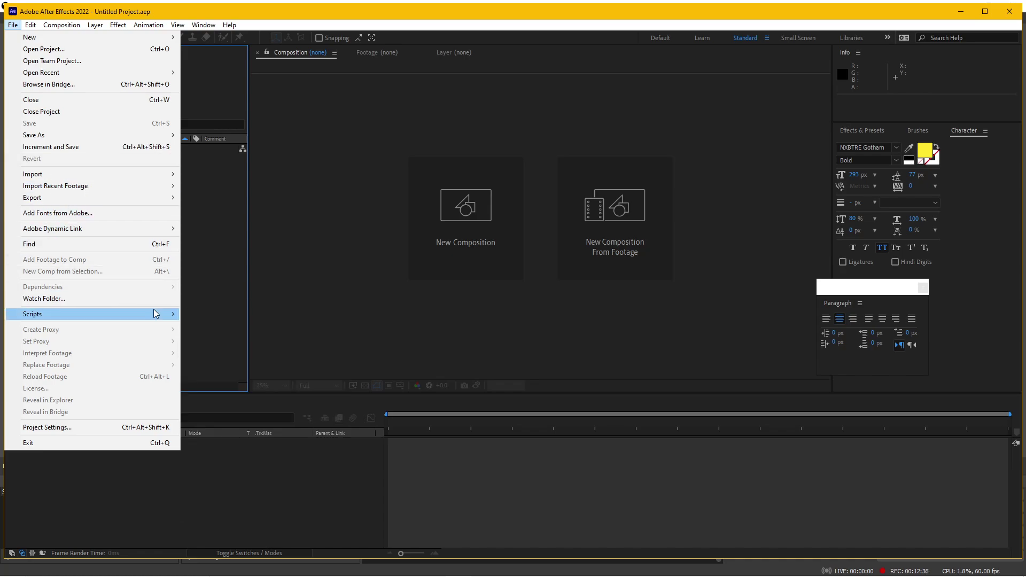
left_click(220, 314)
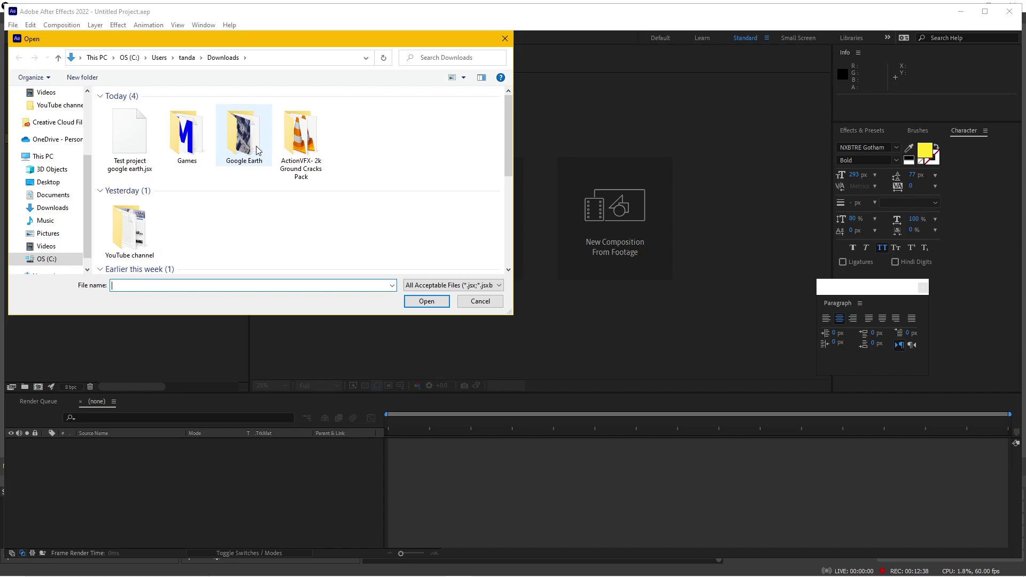
double_click(238, 138)
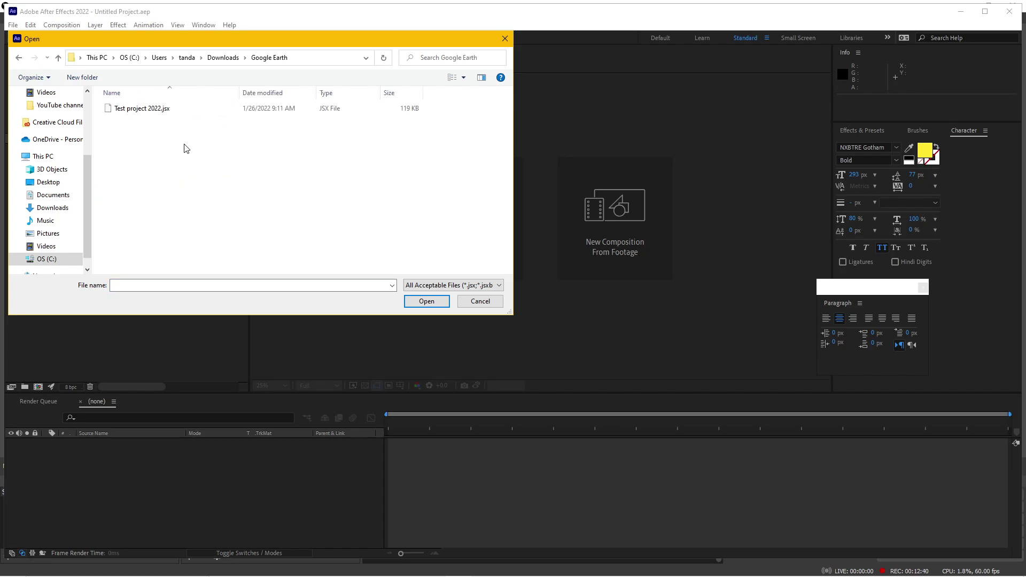
left_click(159, 112)
double_click(159, 112)
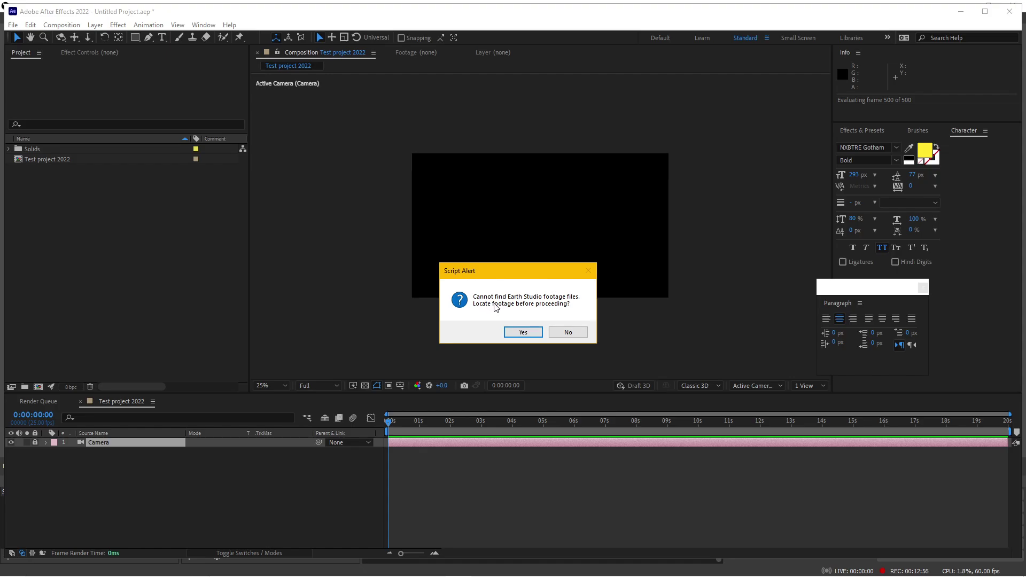
- Import Test project 2022.mp4 from the Google Earth downloads folder into the composition
left_click(522, 332)
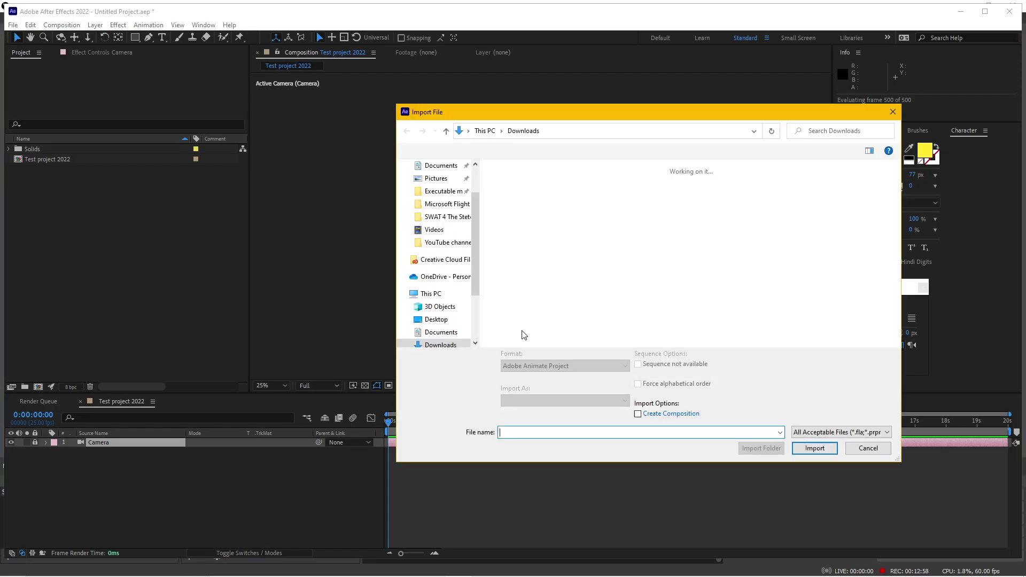
double_click(673, 225)
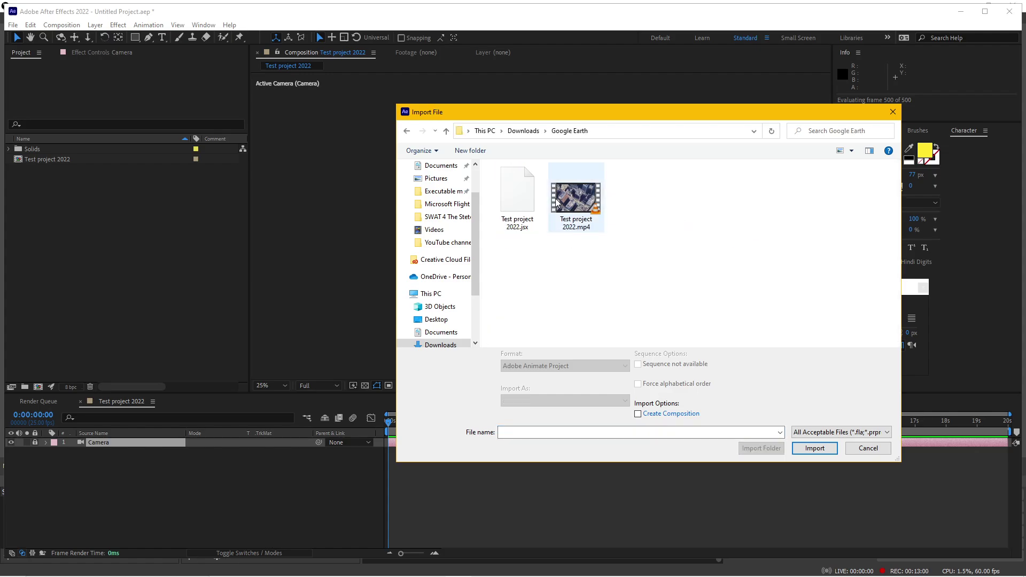
left_click(575, 201)
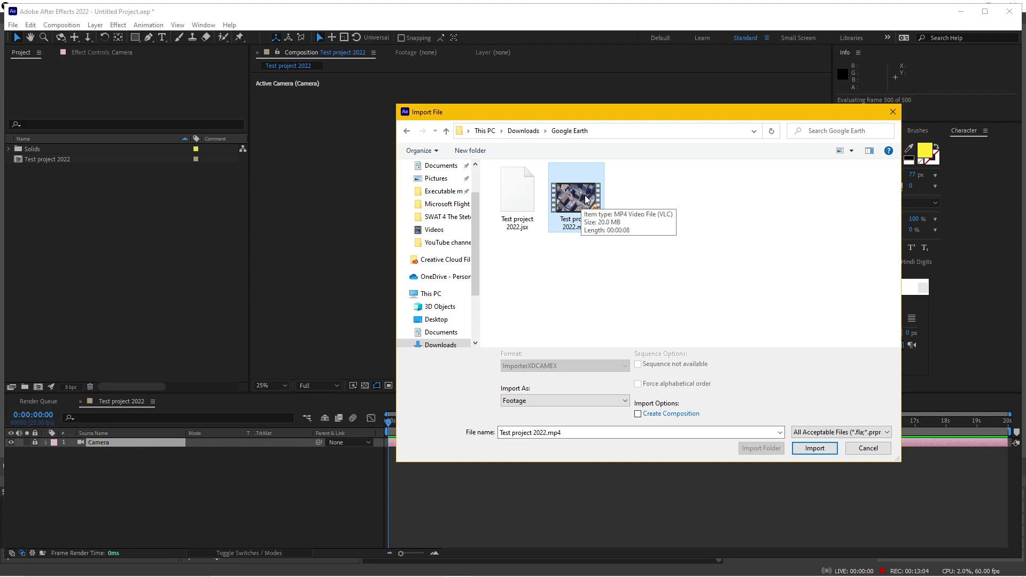
double_click(583, 201)
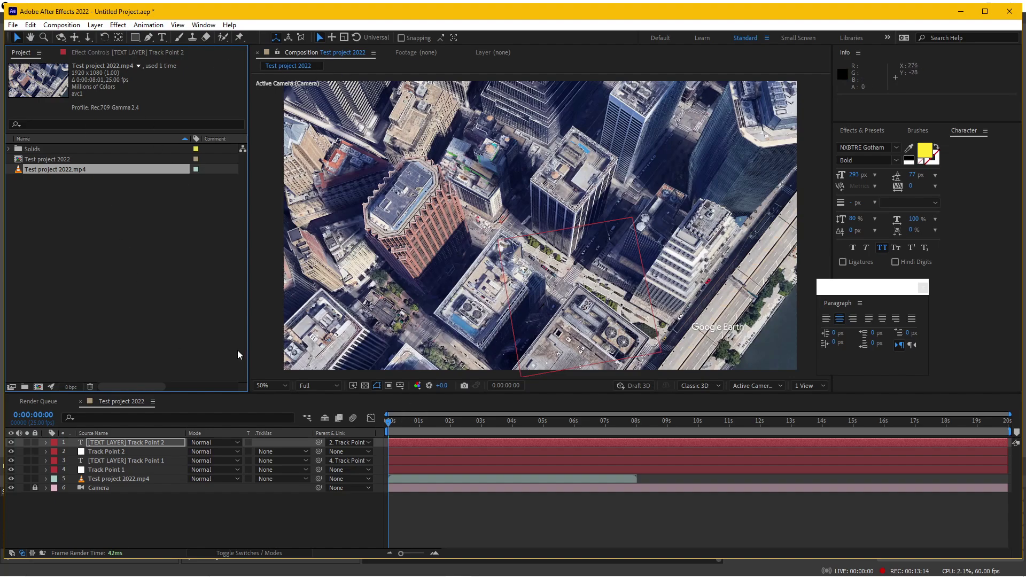
left_click(142, 444)
left_click(144, 452)
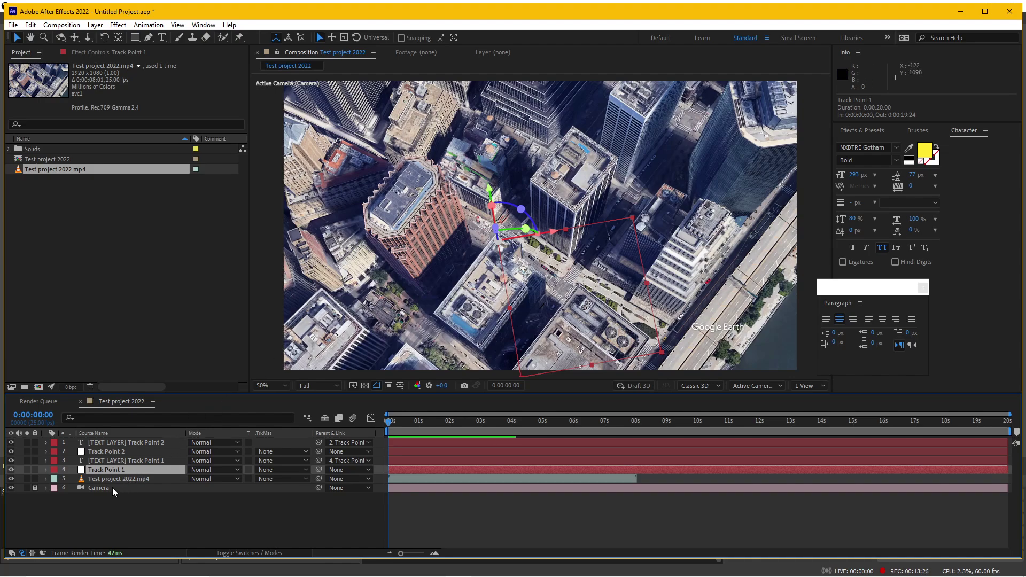
key("ctrl+shift+a")
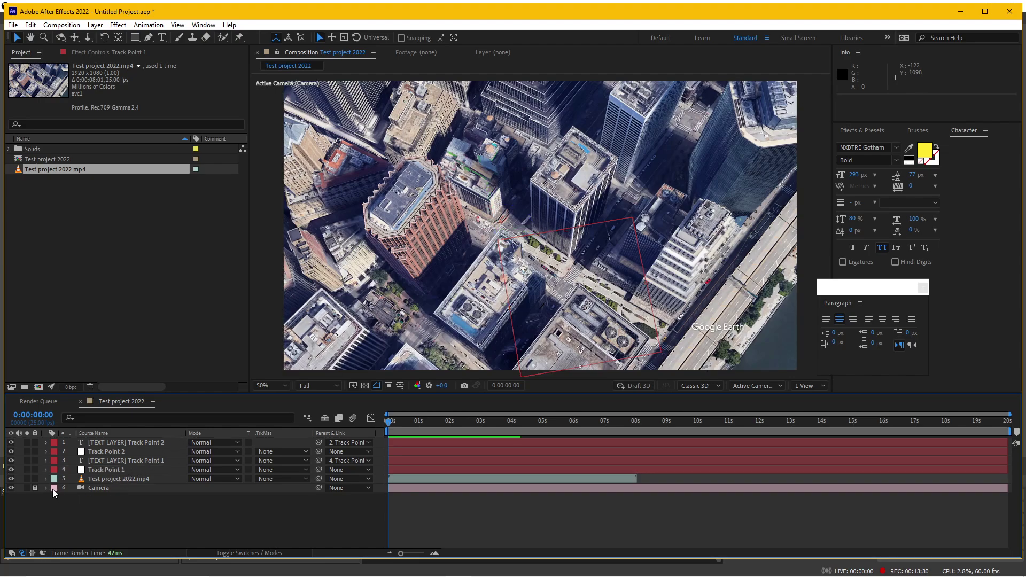
left_click(80, 488)
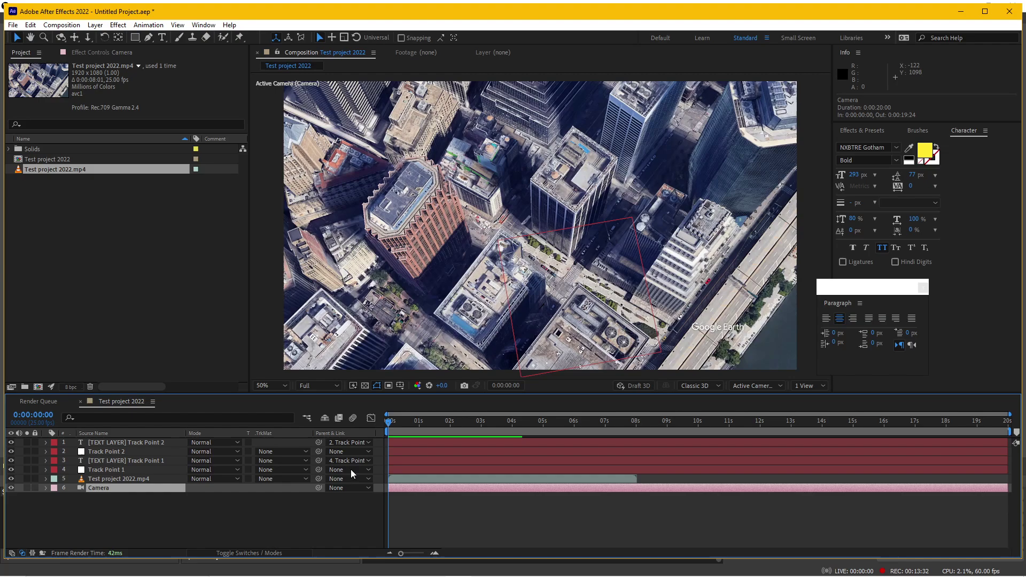
key("u")
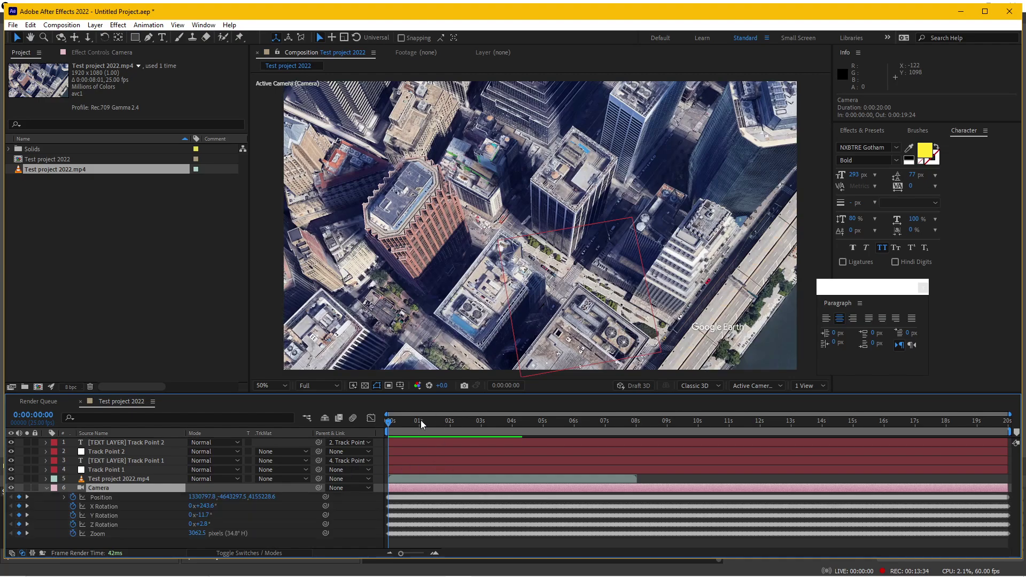
left_click_drag(421, 420, 469, 423)
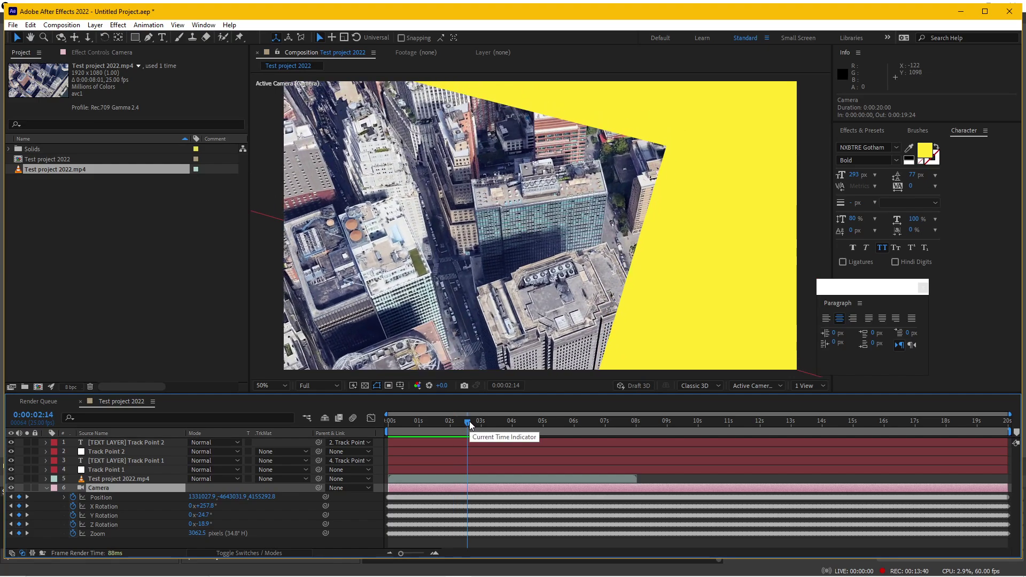
mouse_move(469, 421)
left_mouse_down()
mouse_move(515, 416)
mouse_move(447, 420)
left_mouse_up()
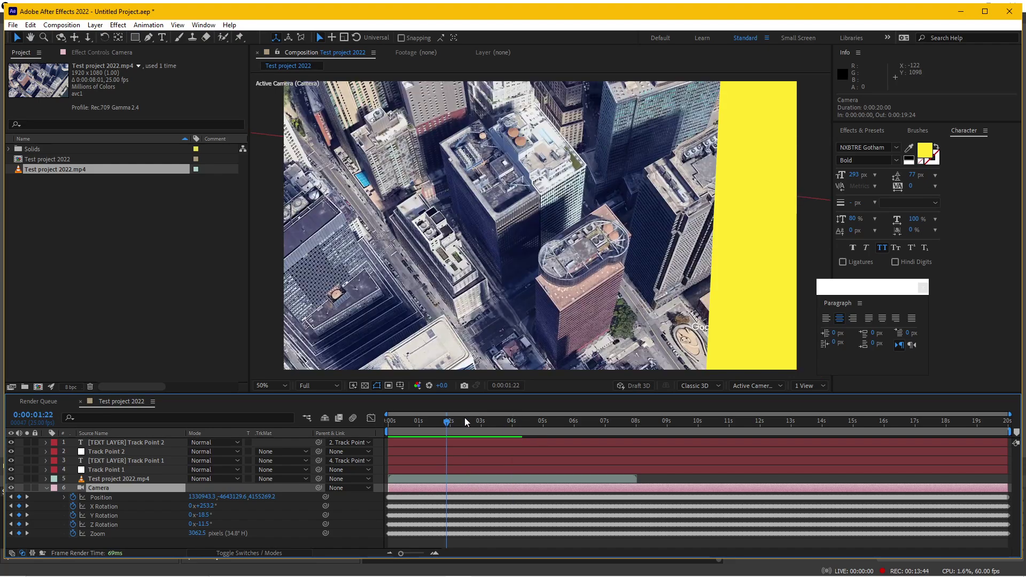
left_click(472, 418)
key("comma")
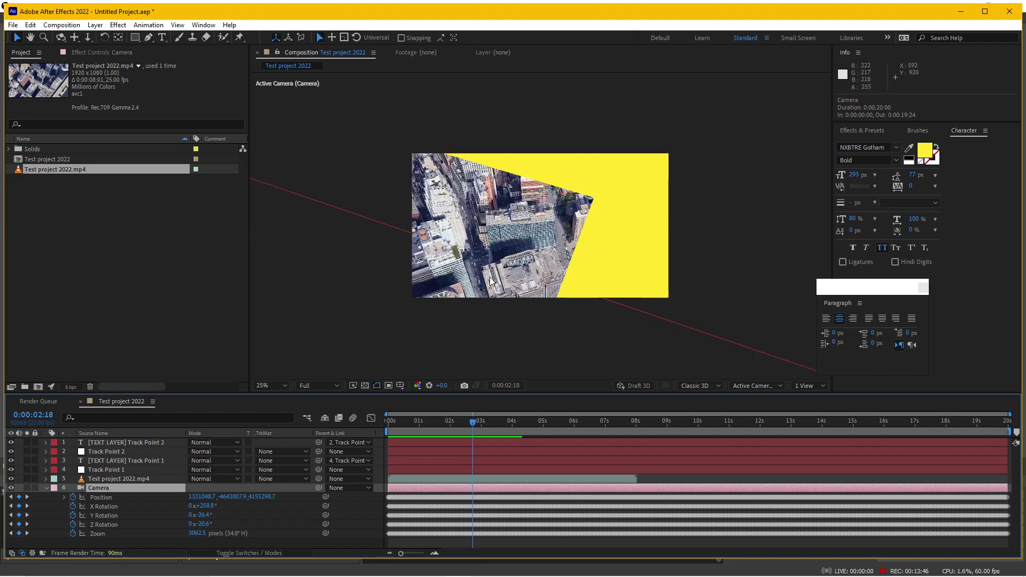
left_click(141, 461)
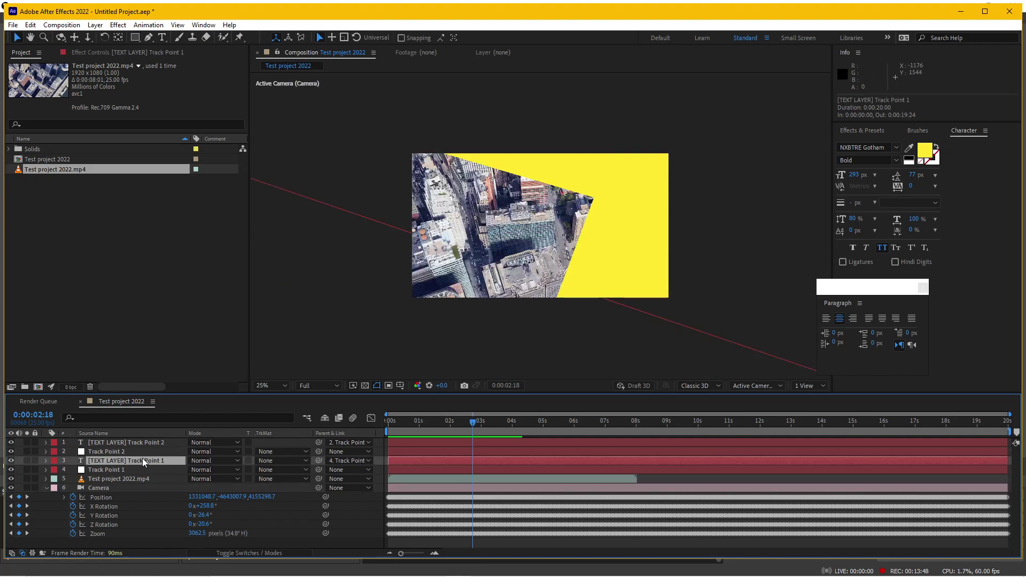
key("s")
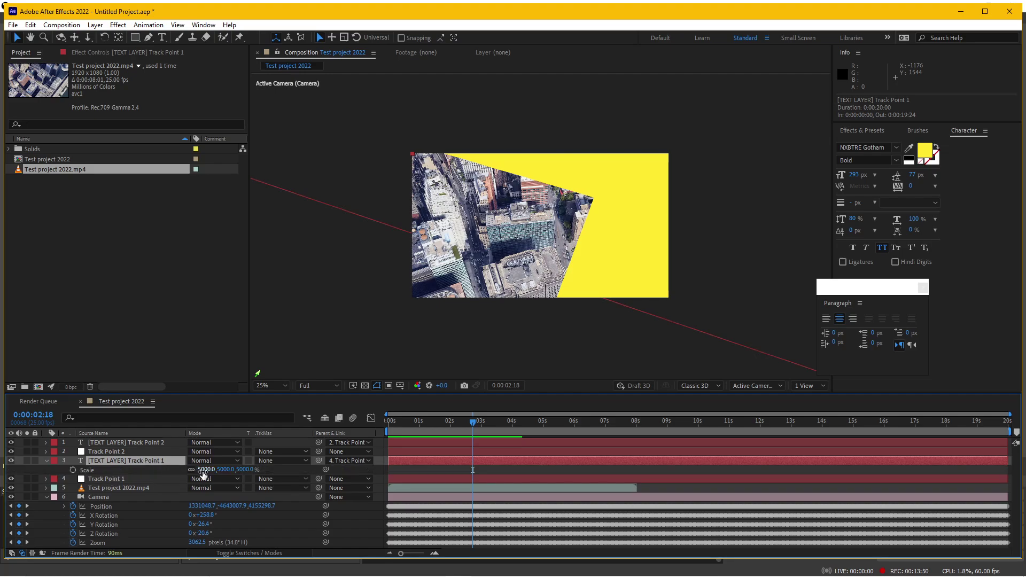
key("alt+Tab")
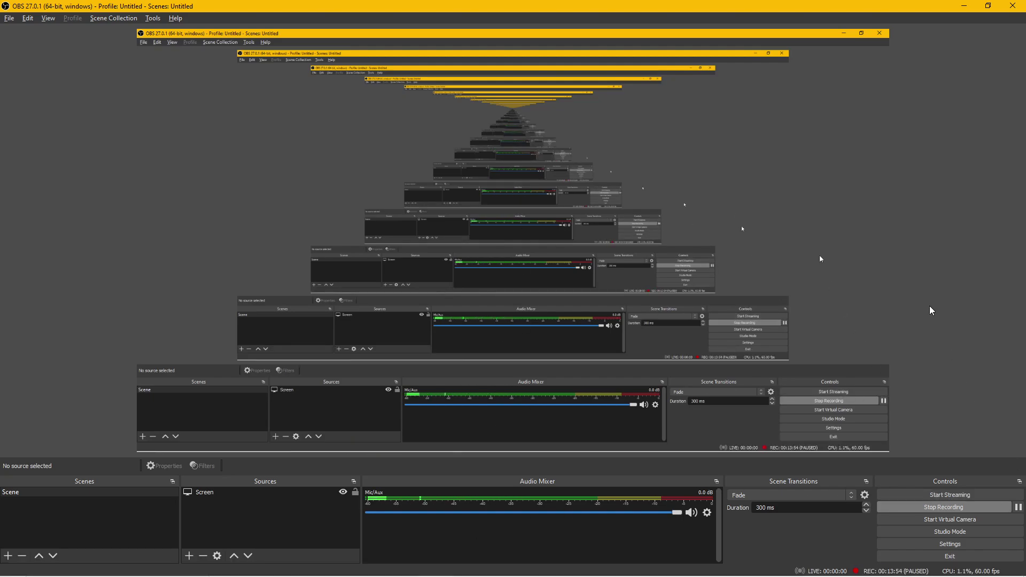
key("alt+Tab")
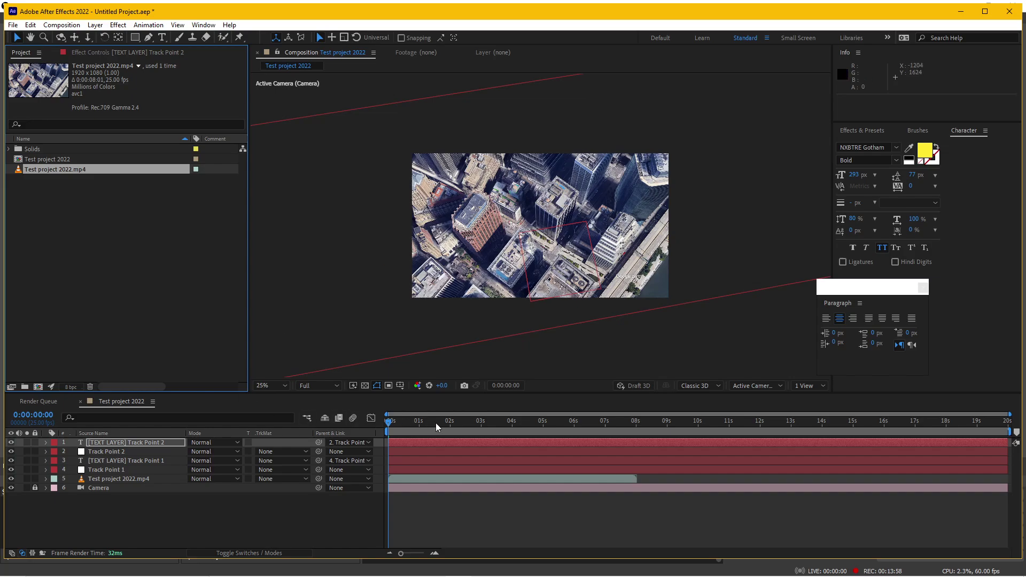
left_click_drag(437, 427, 466, 423)
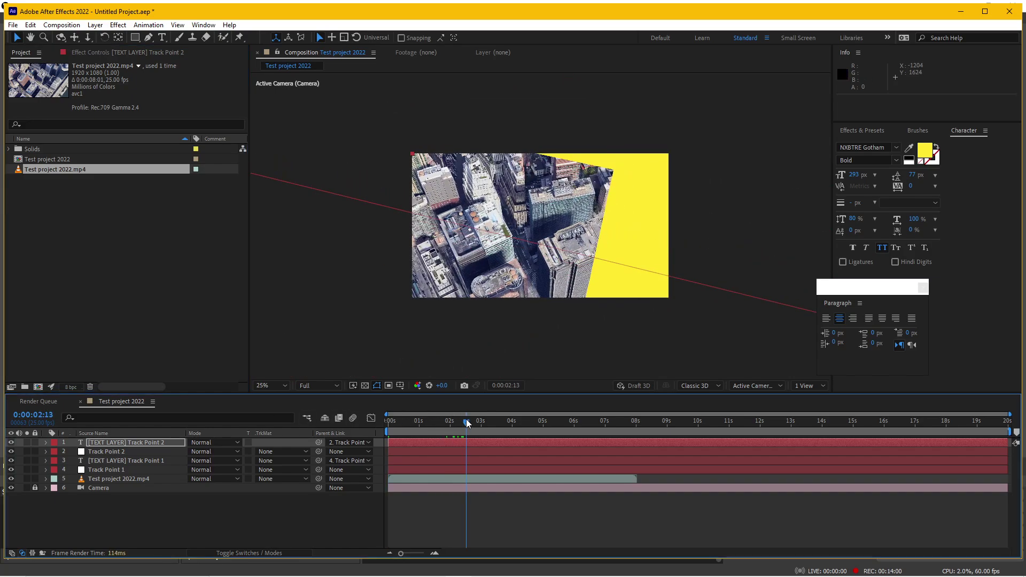
- Set the Scale of both the Track Point 1 and Track Point 2 text layers to 6%
left_click(125, 462)
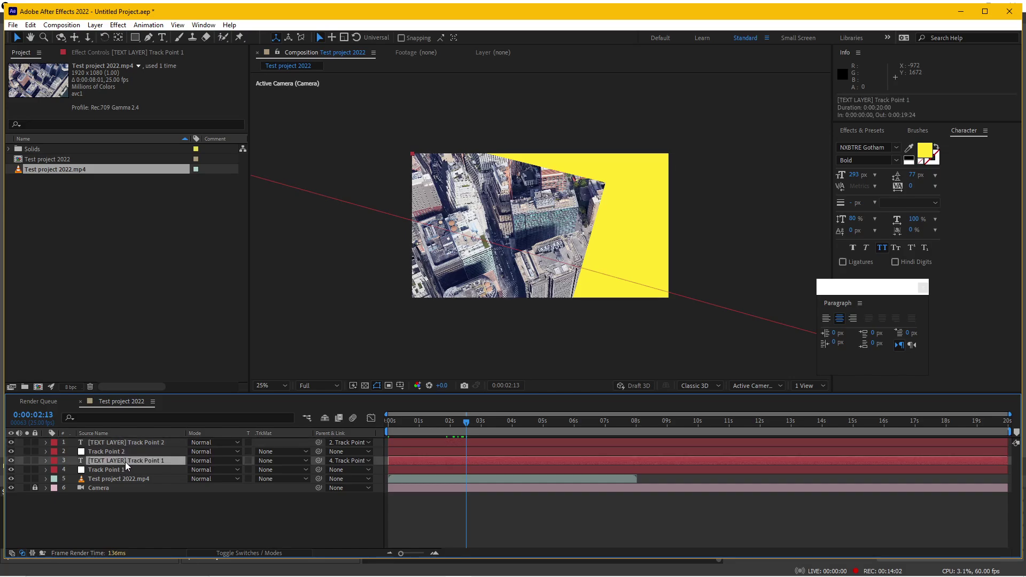
key("s")
left_click(203, 469)
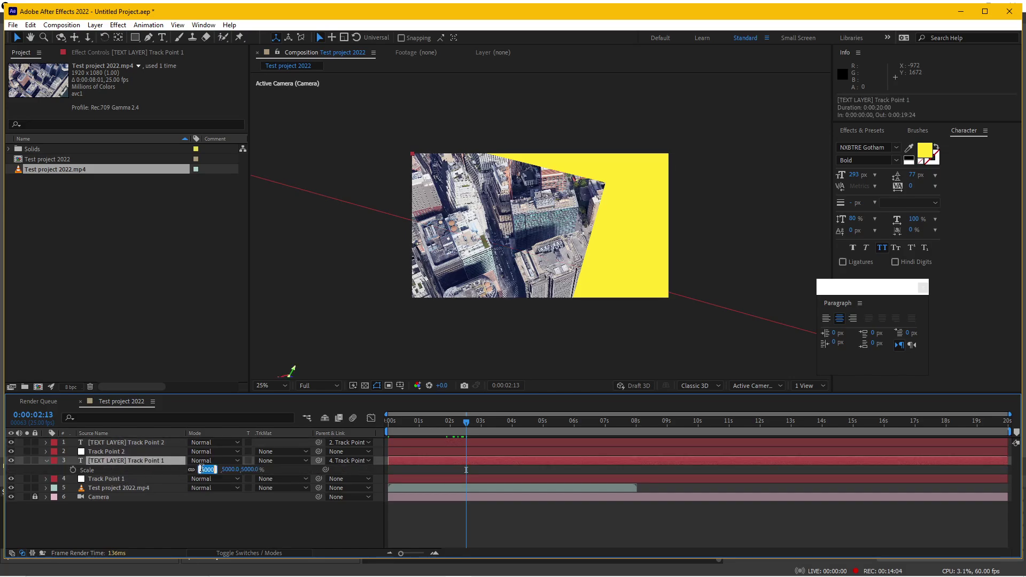
key("Return")
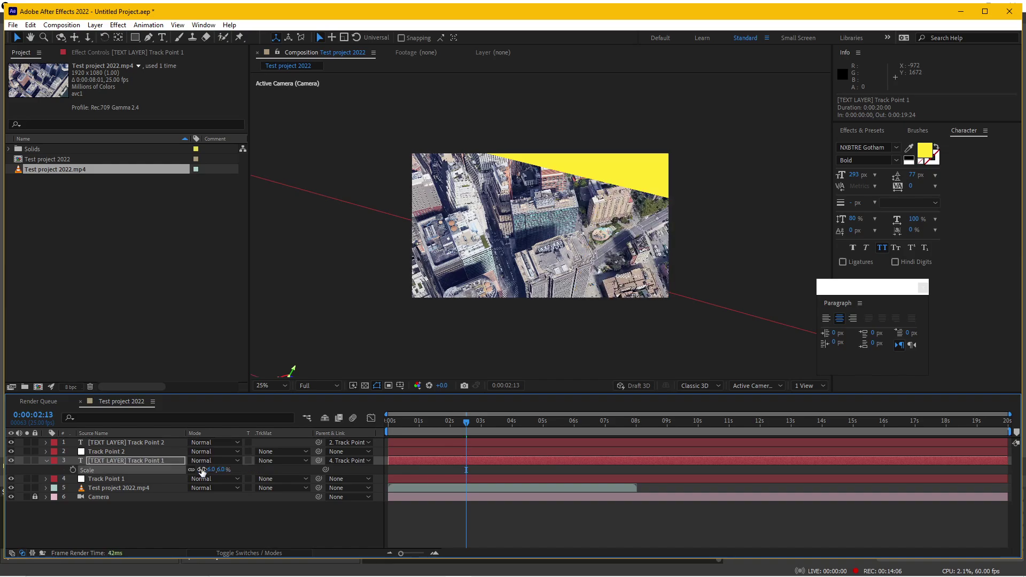
left_click(149, 442)
key("s")
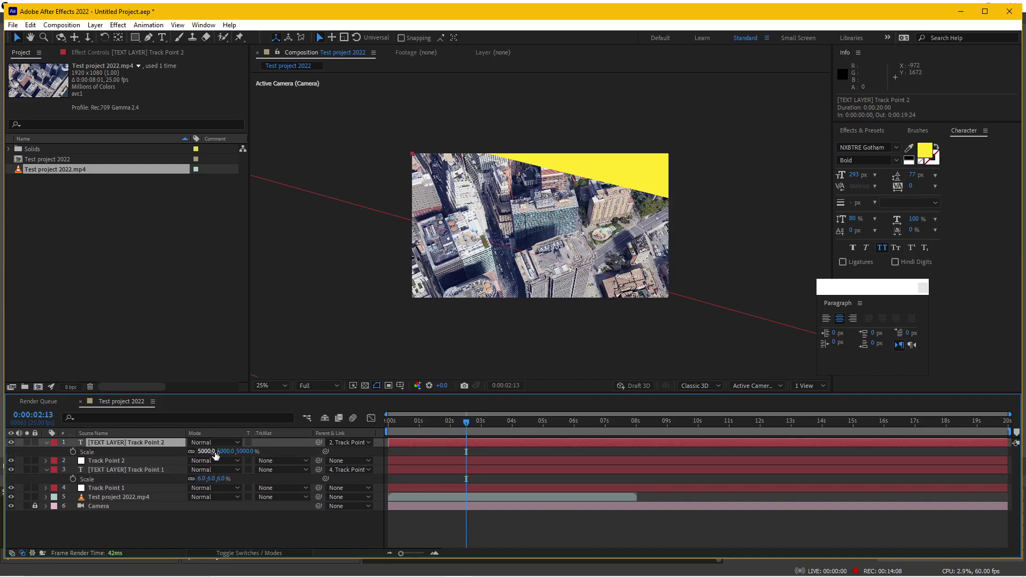
left_click(208, 452)
key("Return")
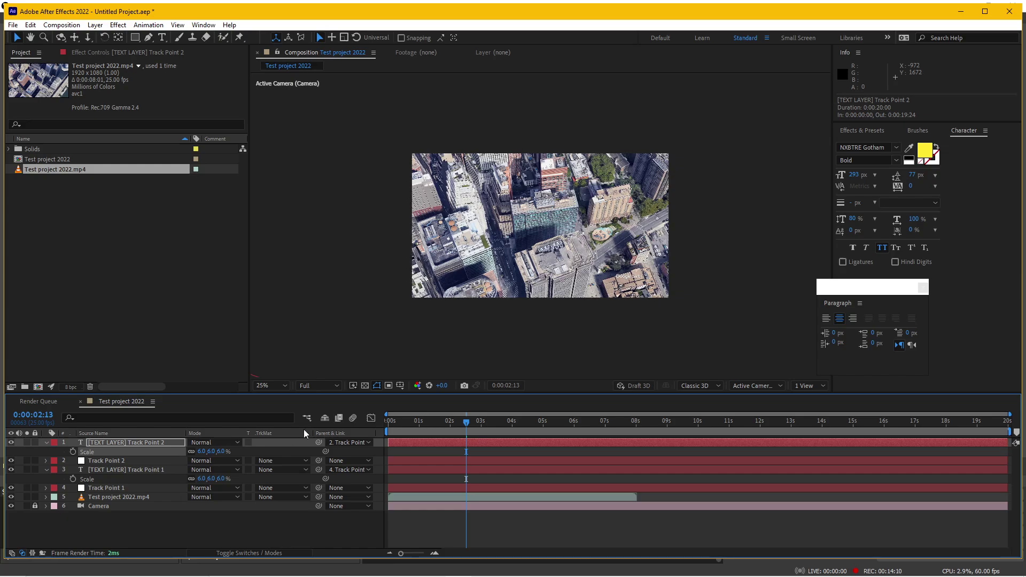
left_click_drag(466, 422, 377, 428)
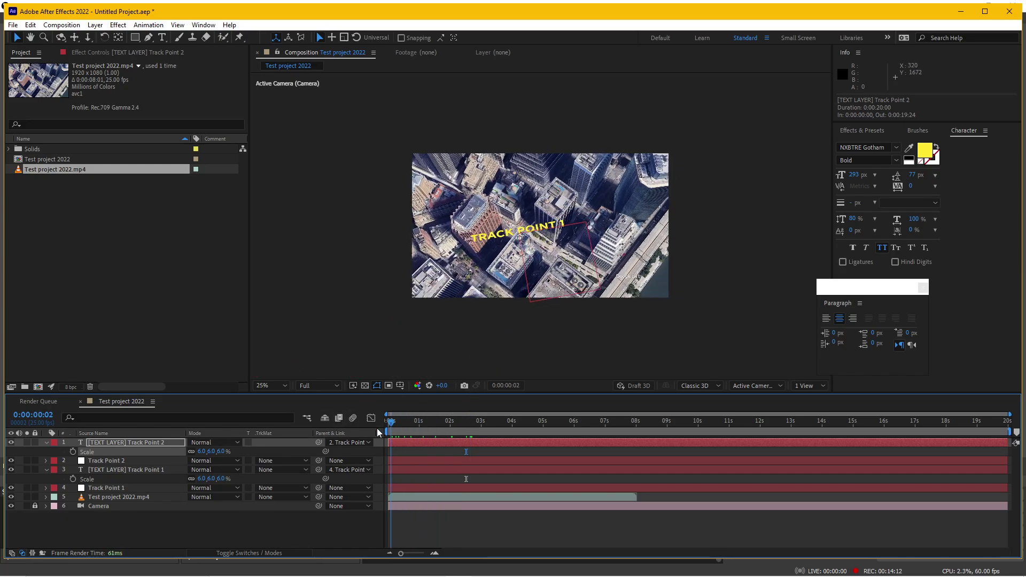
key("period")
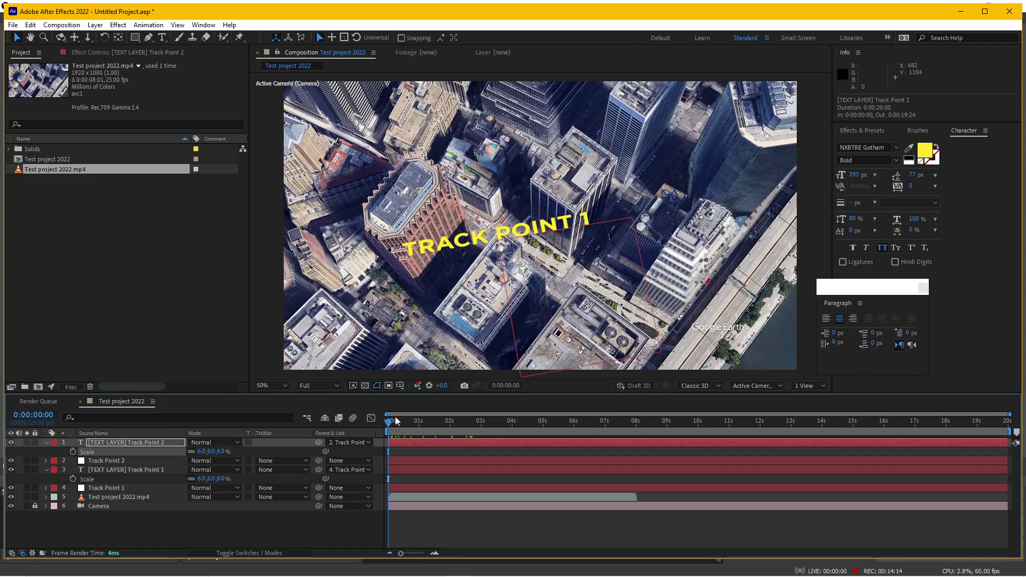
left_click(407, 422)
mouse_move(408, 421)
left_mouse_down()
mouse_move(528, 420)
mouse_move(578, 407)
left_mouse_up()
key("comma")
key("period")
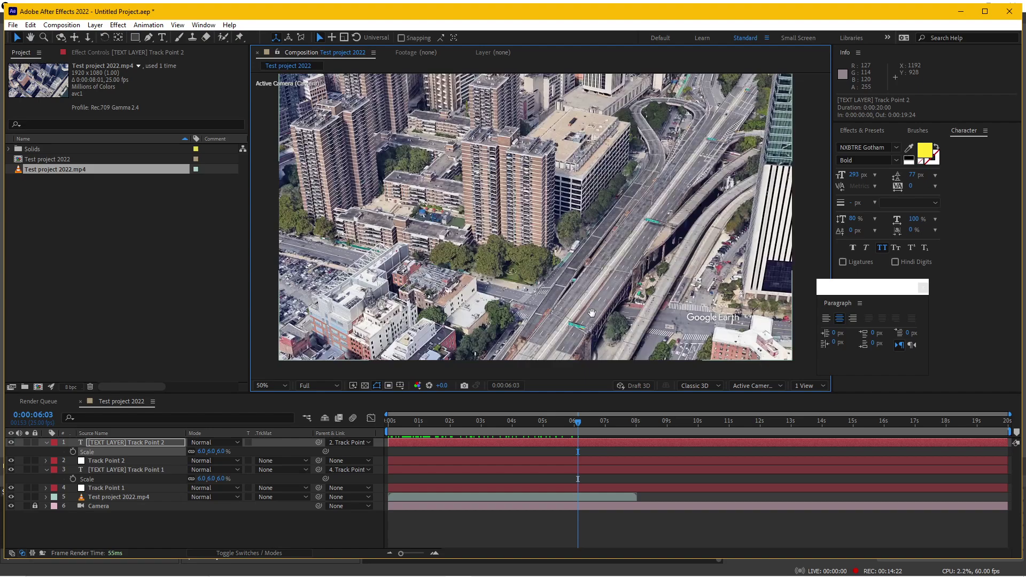
left_click_drag(591, 313, 574, 287)
left_click_drag(590, 421, 388, 426)
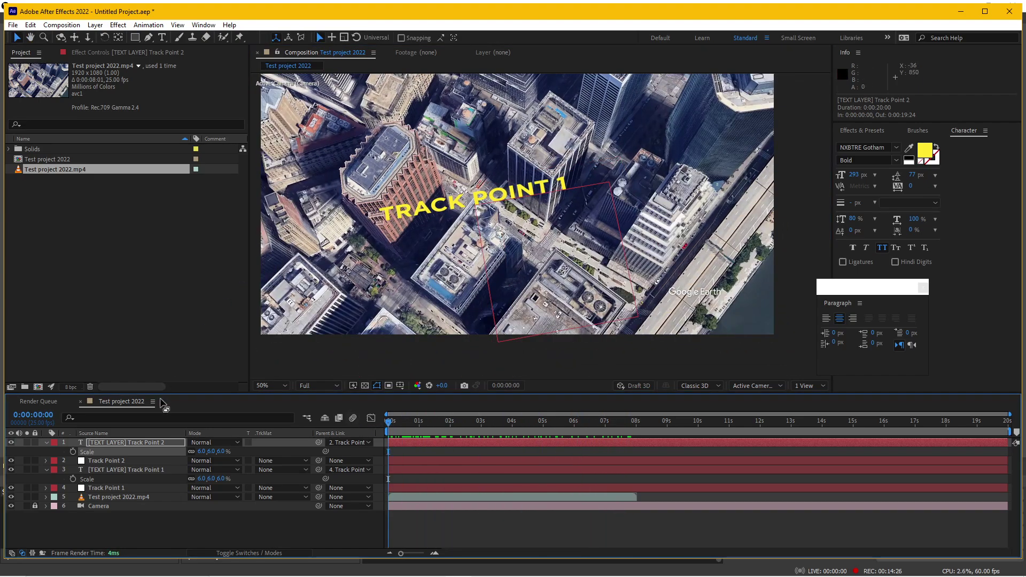
- Retype the Track Point 1 label so it reads 'MY LOCATION'
double_click(398, 214)
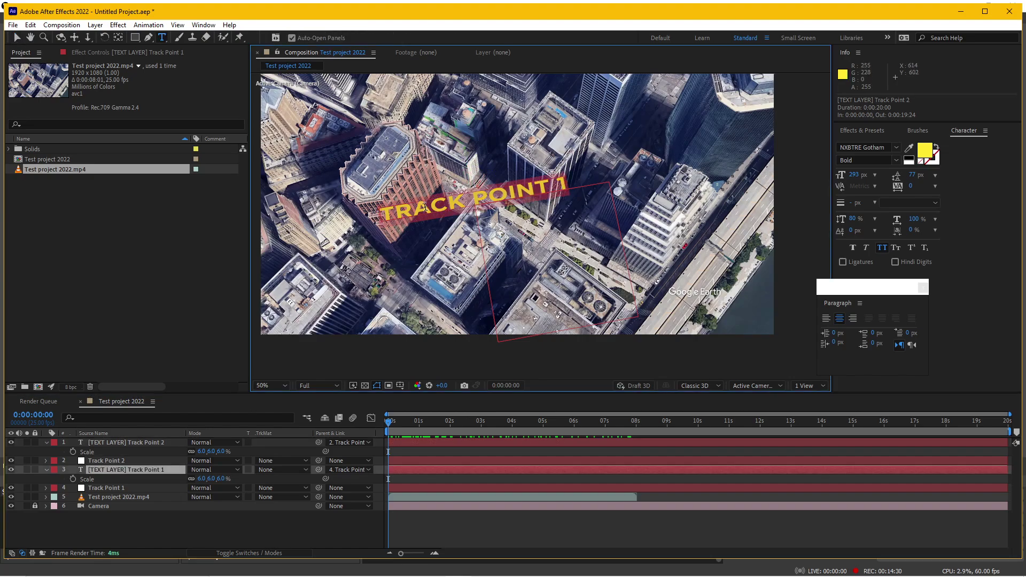
type("MY LOCAT")
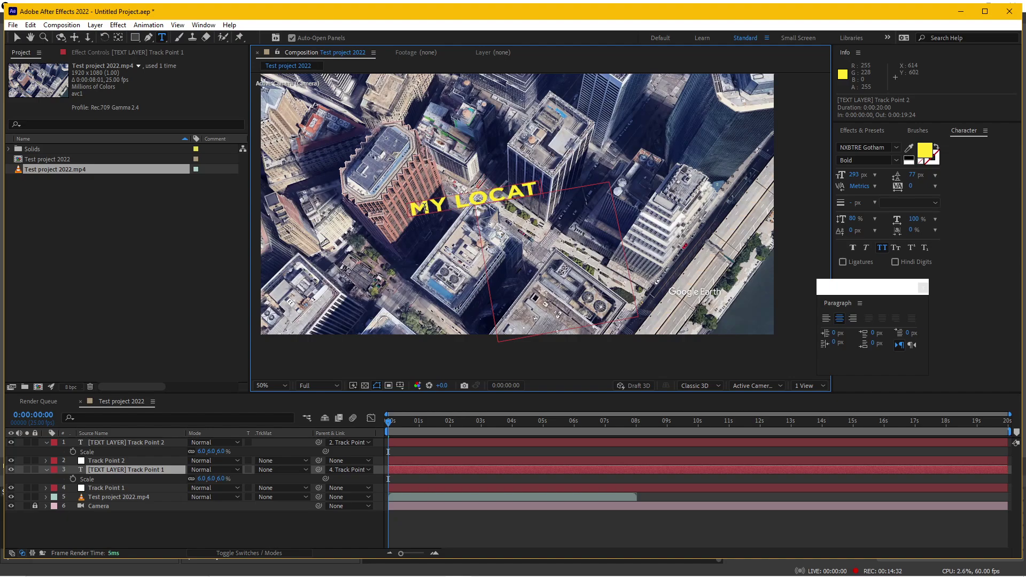
type("ION")
left_click(144, 444)
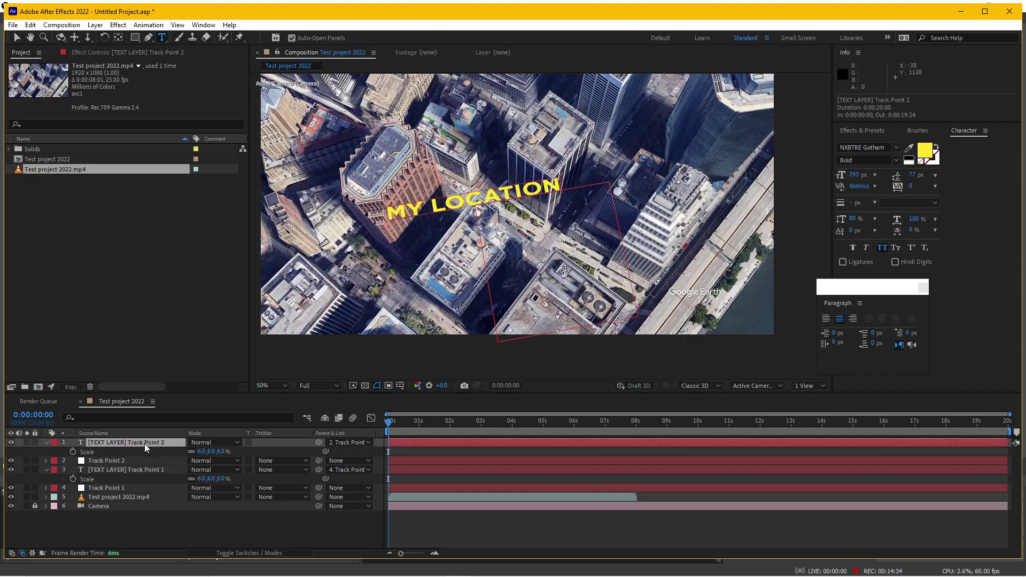
left_click(139, 469)
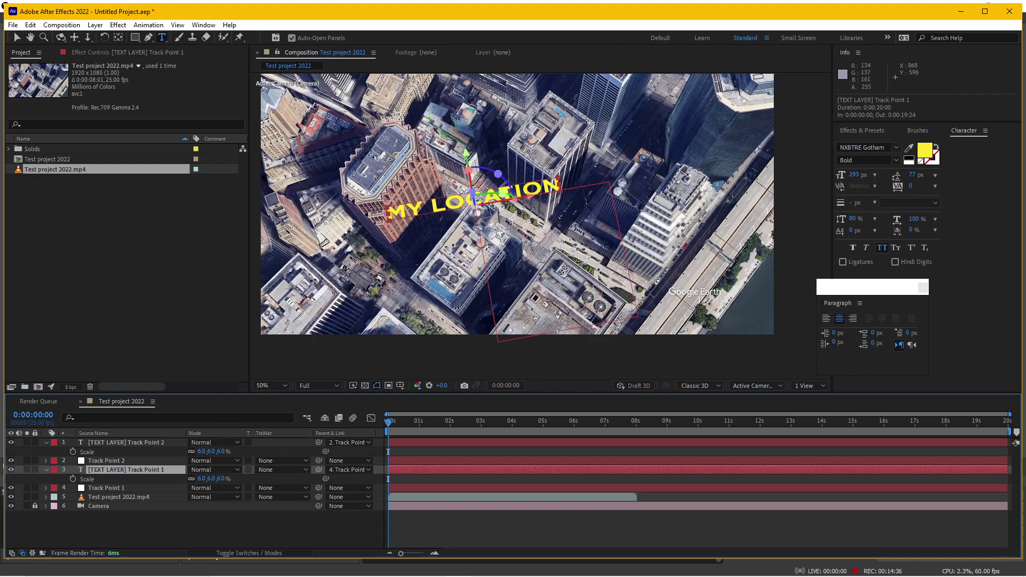
- Rotate the MY LOCATION text on its X, Y and Z axes to lie along the street, then scrub to check
key("w")
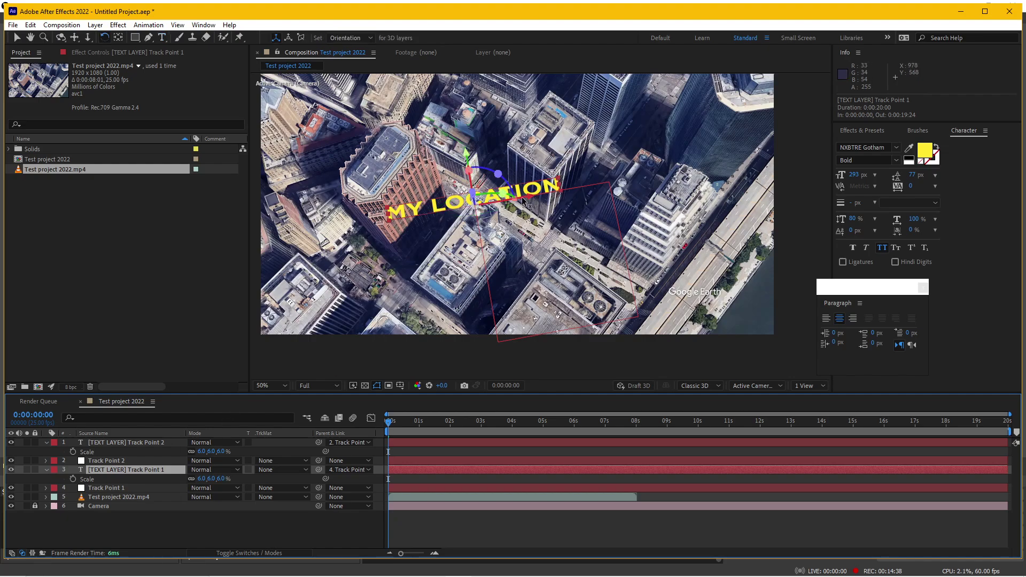
left_click(522, 201)
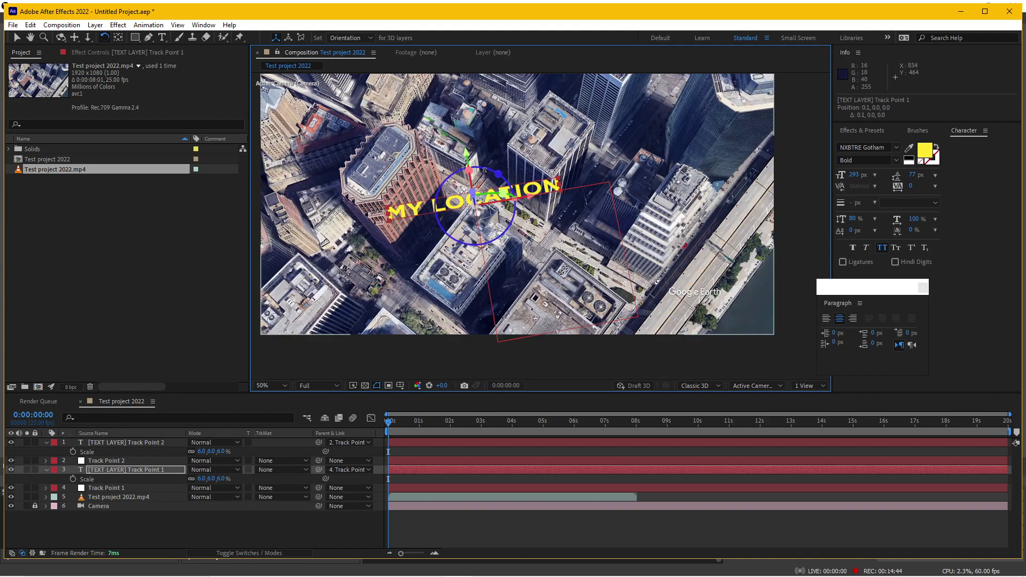
left_click_drag(471, 181, 511, 223)
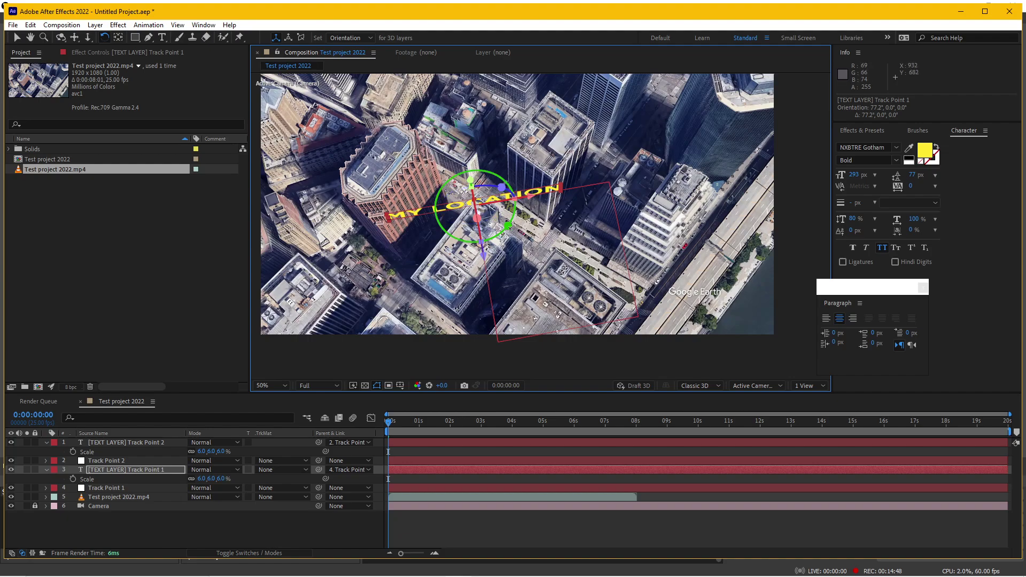
left_click_drag(508, 227, 473, 239)
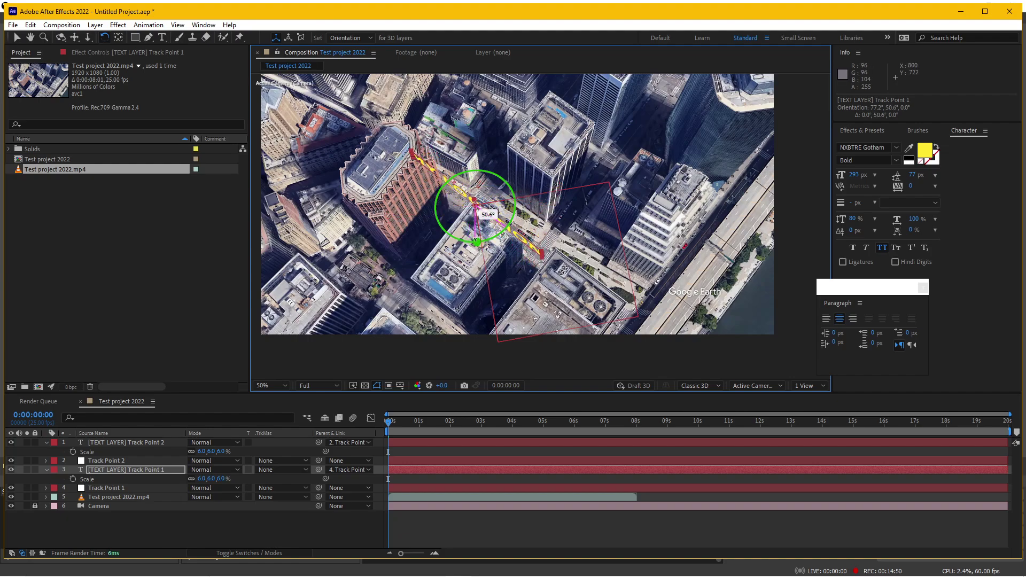
mouse_move(474, 203)
left_mouse_down()
mouse_move(454, 210)
mouse_move(489, 184)
left_mouse_up()
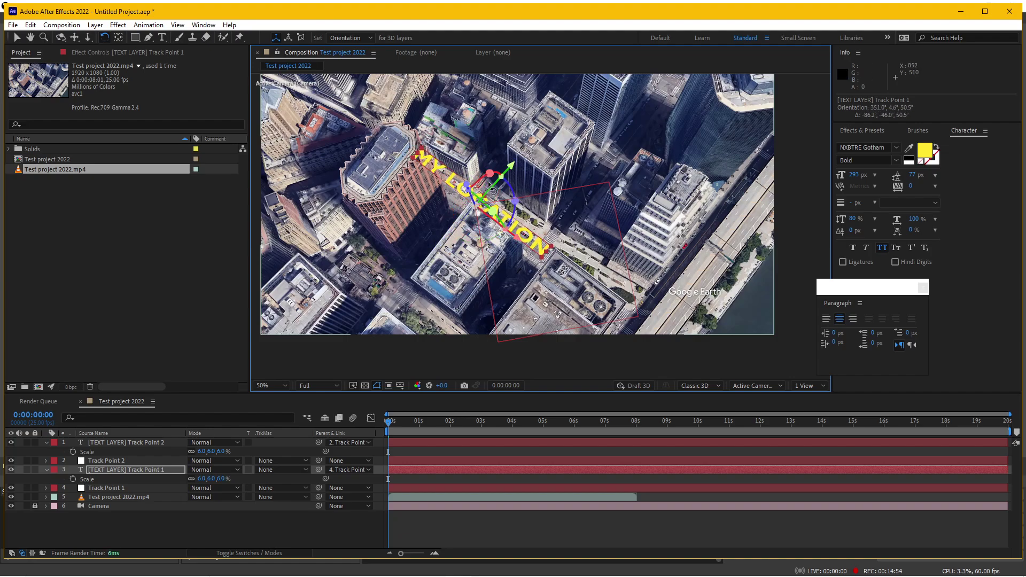
left_click(472, 539)
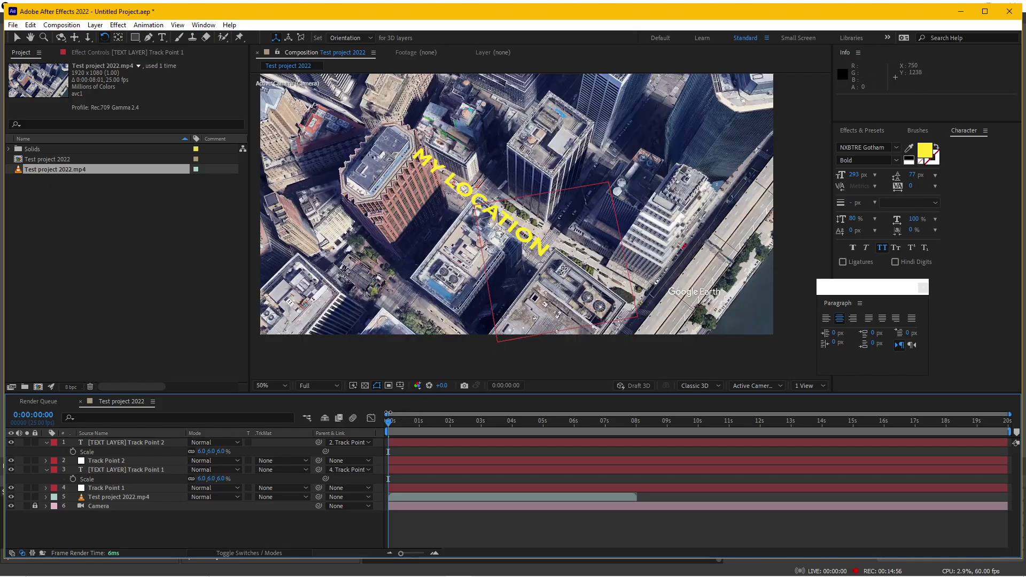
mouse_move(412, 424)
left_mouse_down()
mouse_move(399, 425)
mouse_move(603, 390)
left_mouse_up()
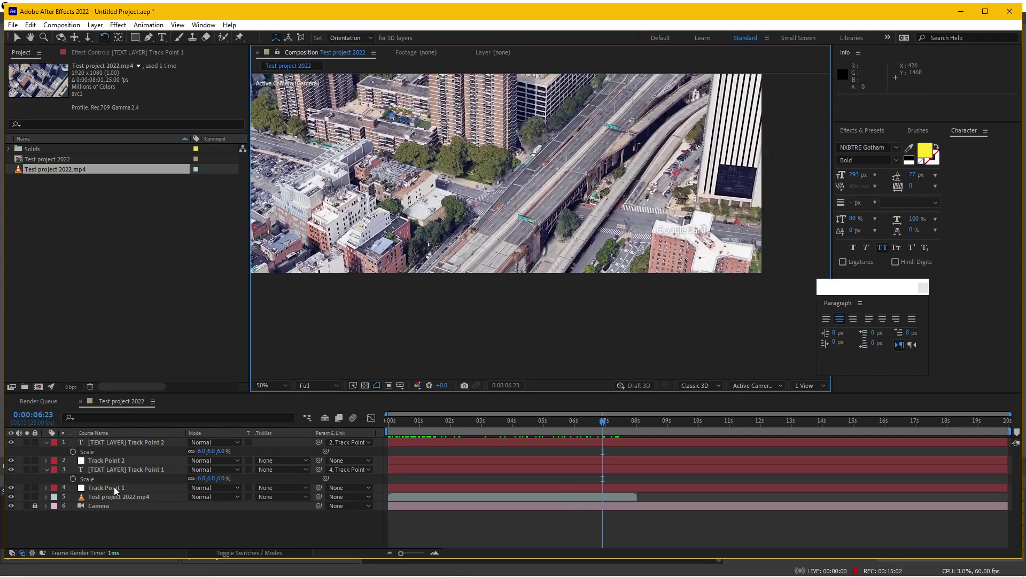
- Move the TRACK POINT 2 text up onto the footage and over the highway
left_click(142, 444)
scroll(470, 267, "down", 2)
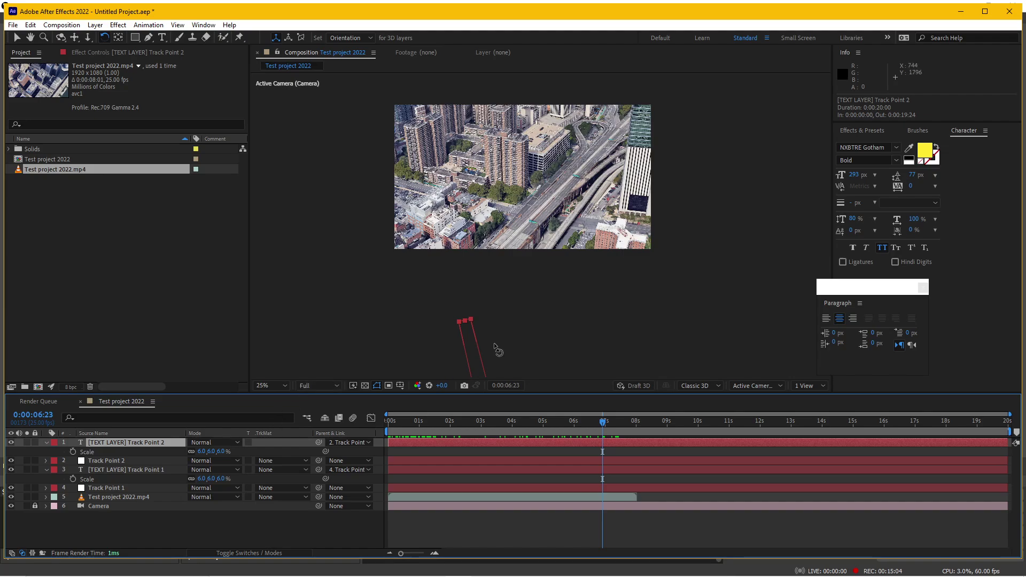
key("v")
scroll(475, 318, "down", 3)
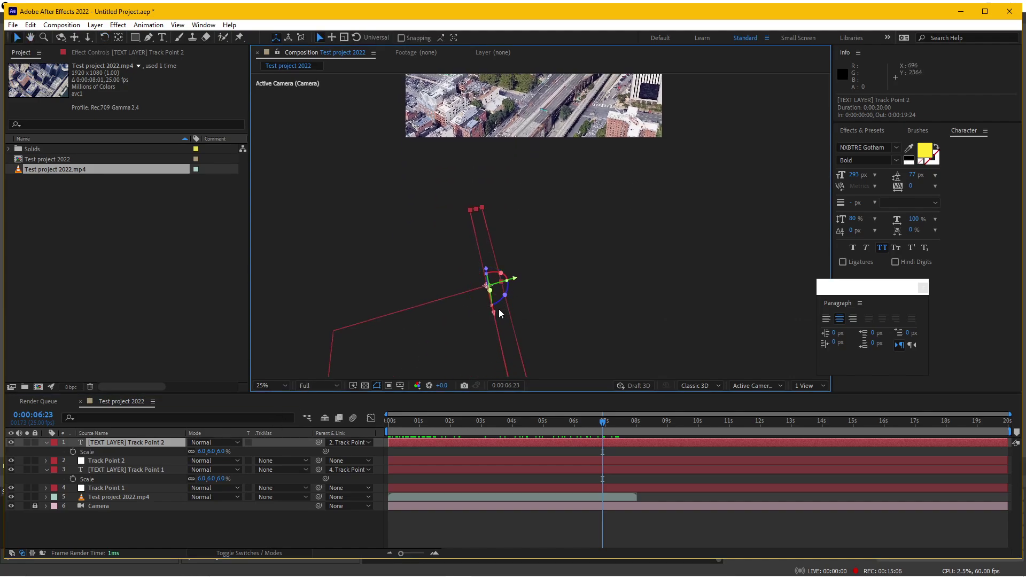
left_click_drag(494, 309, 461, 105)
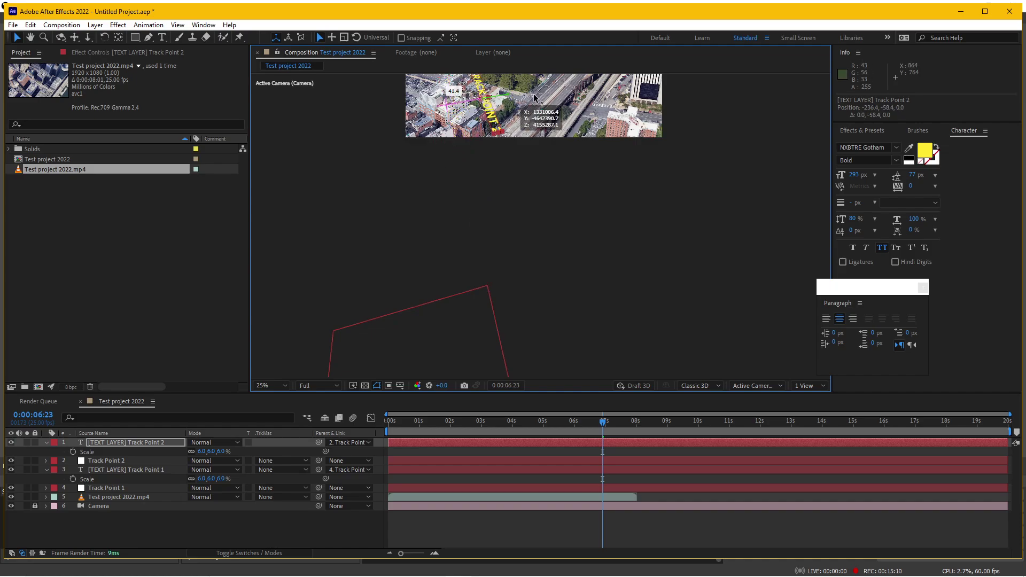
left_click_drag(477, 105, 564, 94)
scroll(569, 85, "up", 2)
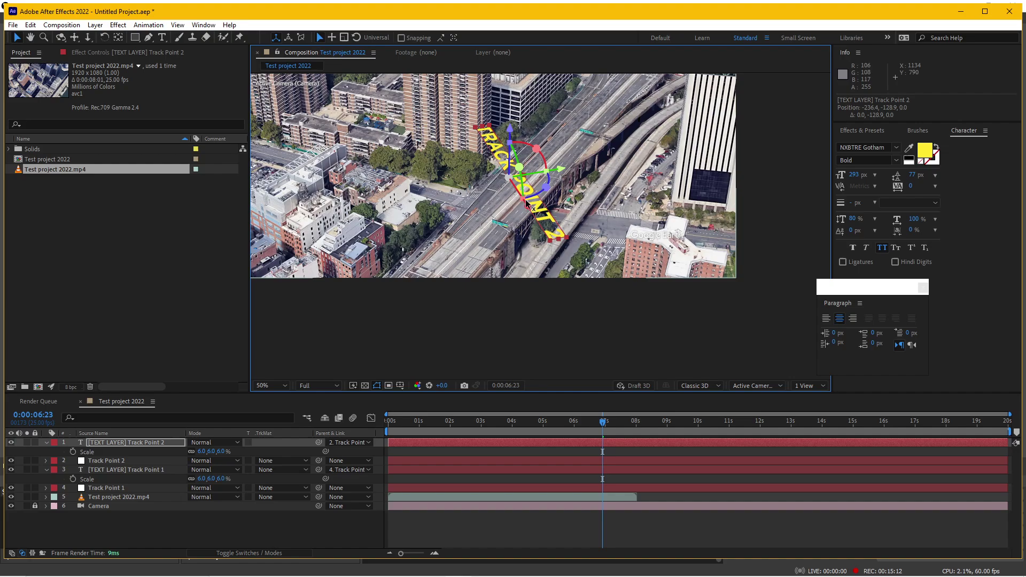
- Rotate the TRACK POINT 2 text so it lies diagonally flat along the elevated roadway
key("w")
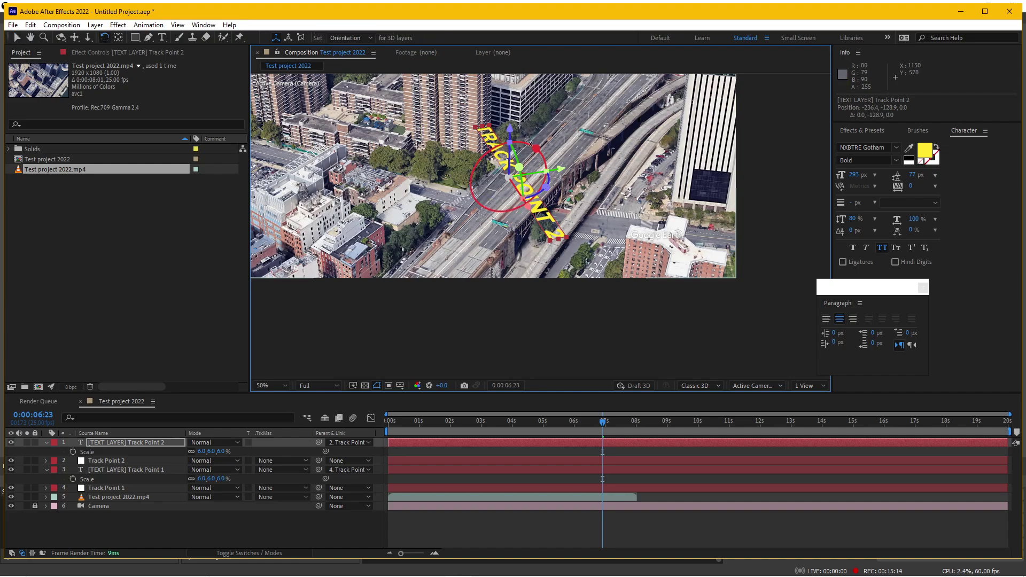
left_click_drag(529, 143, 512, 180)
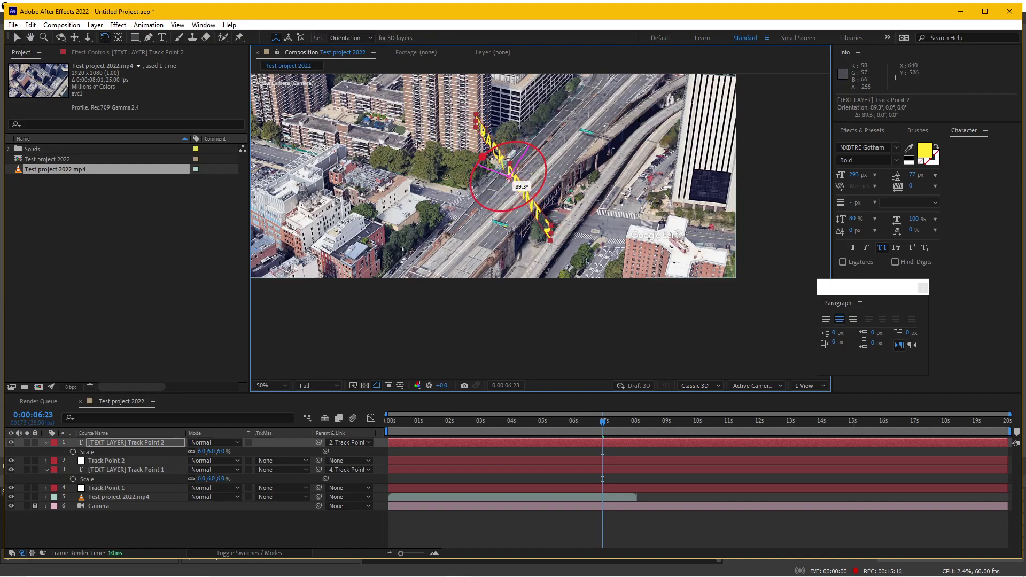
left_click_drag(490, 197, 517, 200)
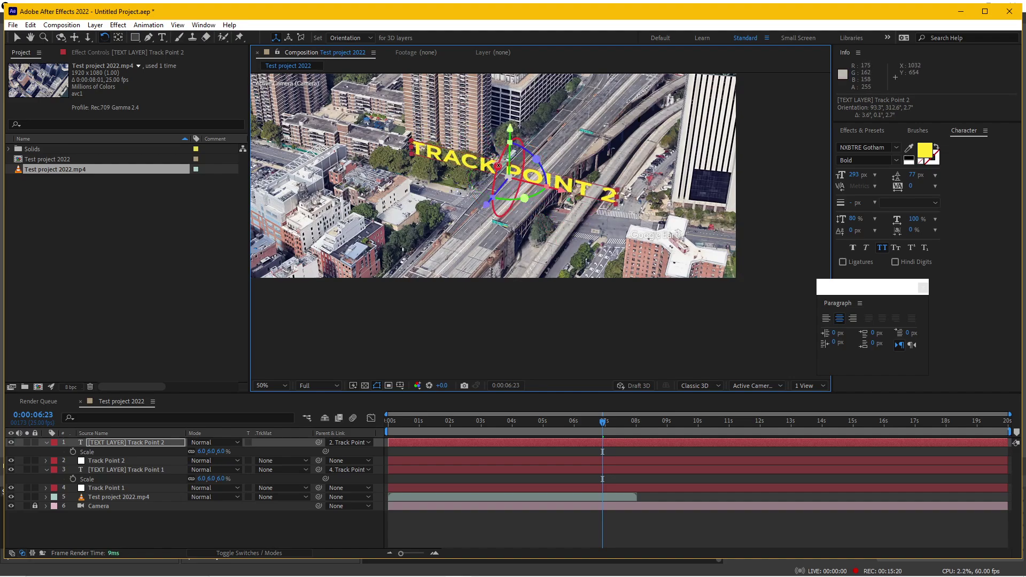
left_click_drag(499, 166, 503, 185)
left_click_drag(559, 281, 594, 315)
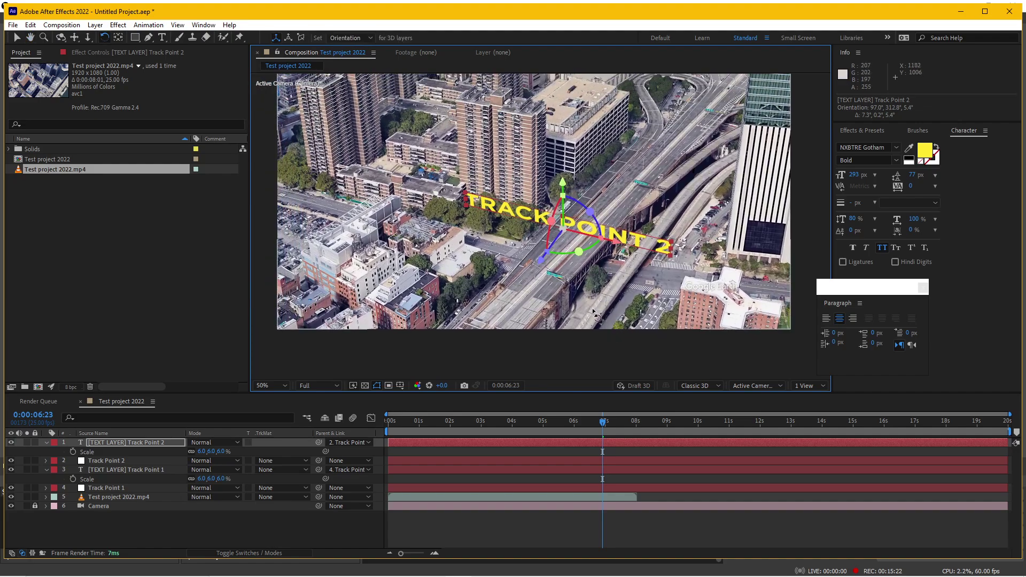
key("v")
left_click(594, 420)
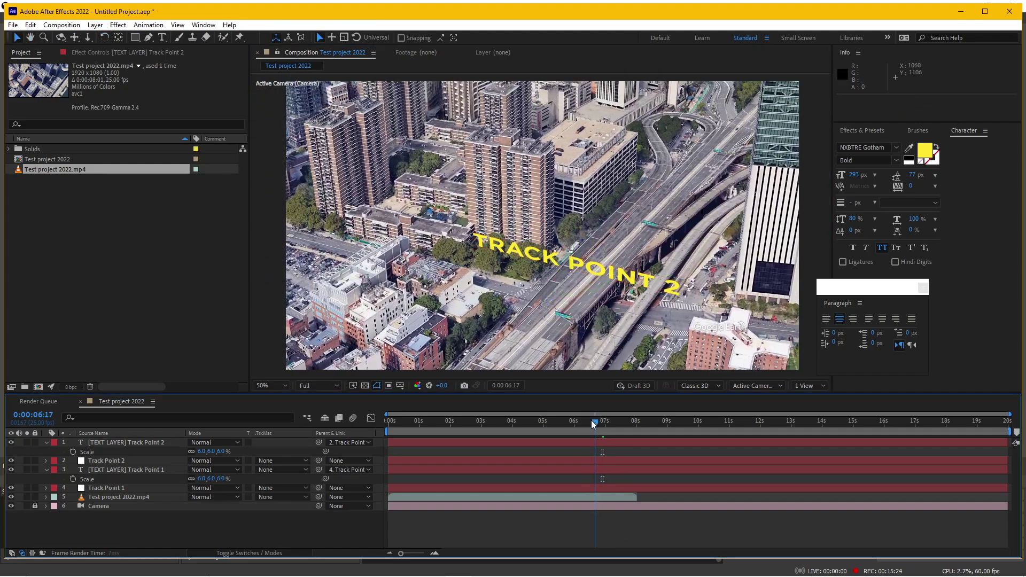
left_click_drag(591, 420, 502, 428)
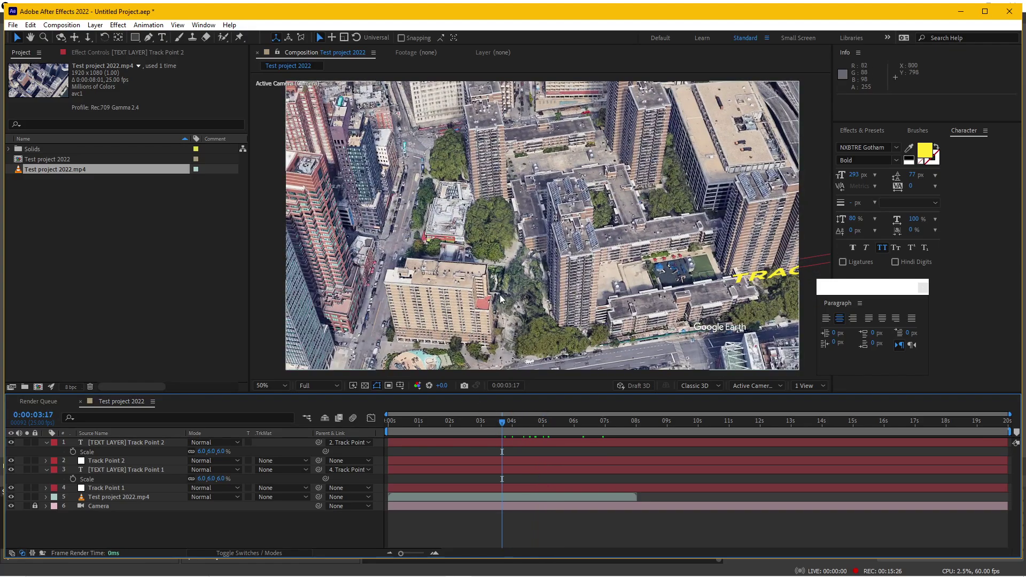
key("comma")
key("Home")
key("space")
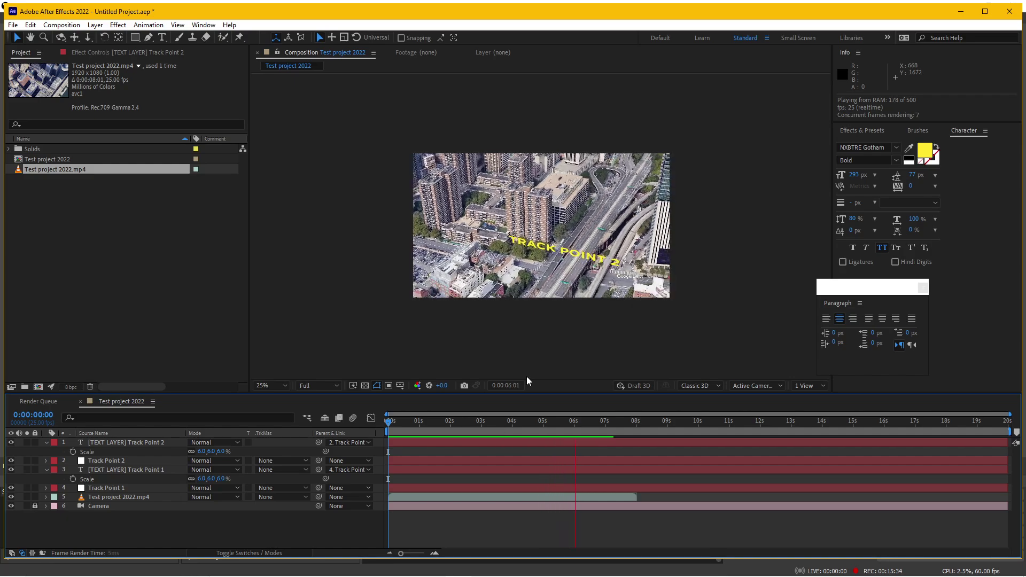
key("space")
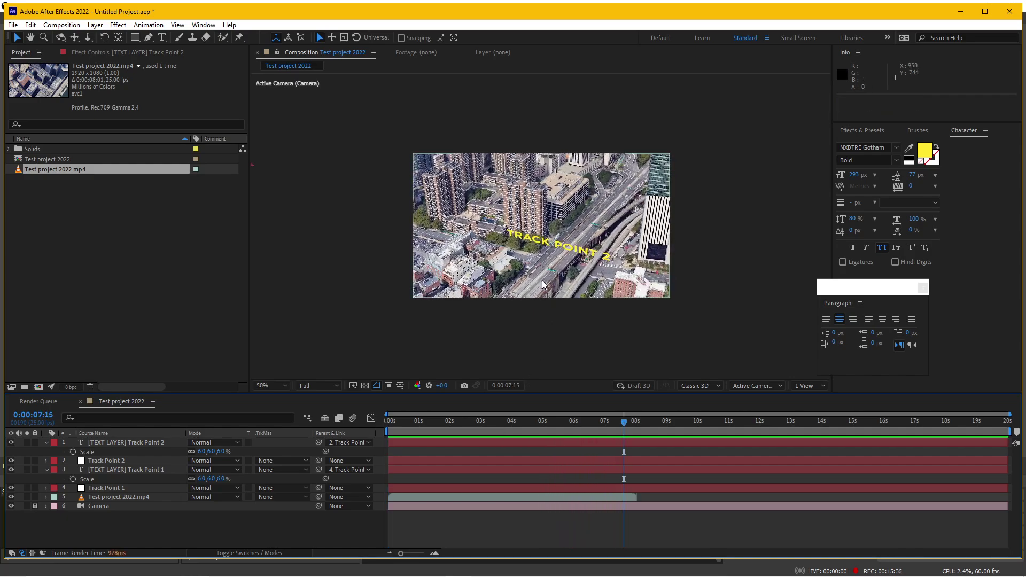
scroll(544, 283, "up", 1)
scroll(478, 261, "up", 1)
left_click_drag(403, 262, 588, 297)
left_click_drag(420, 257, 470, 271)
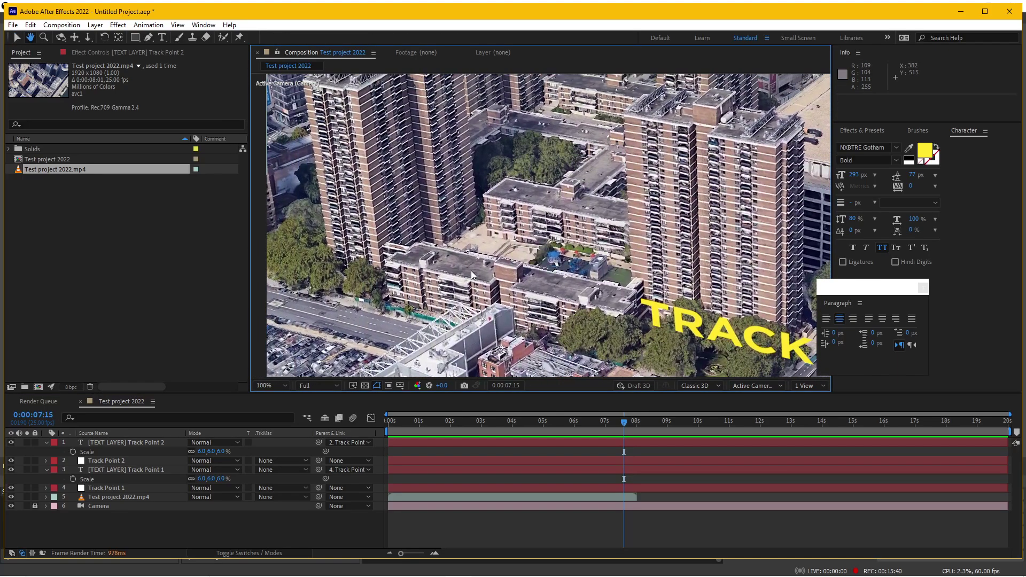
key("v")
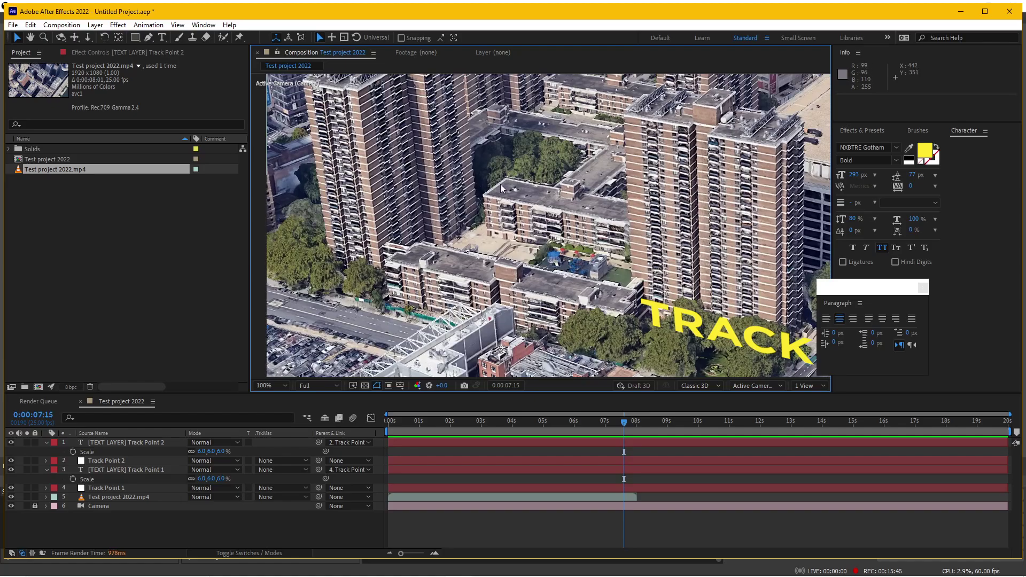
left_click_drag(575, 423, 415, 420)
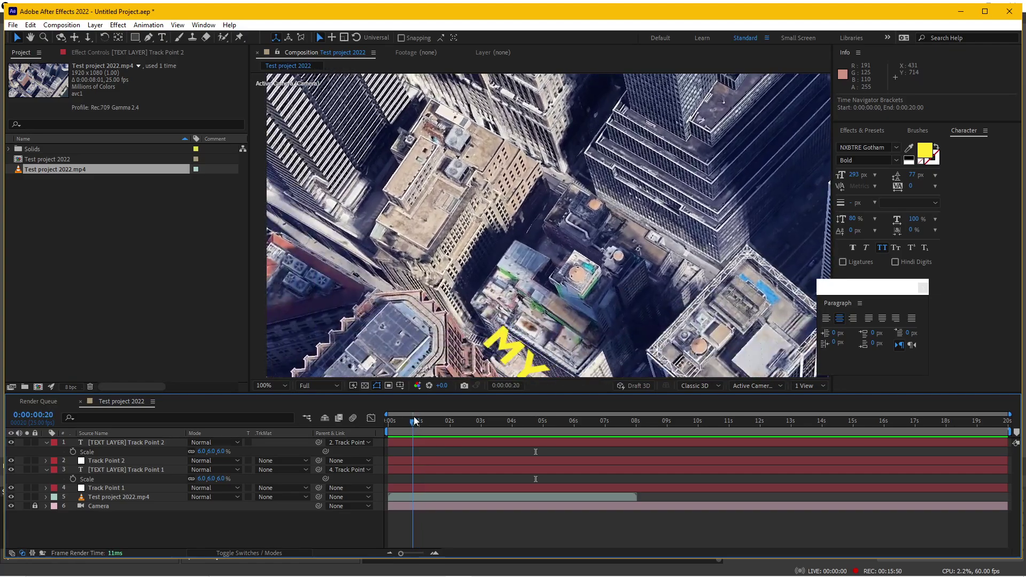
scroll(459, 312, "down", 2)
left_click_drag(489, 309, 438, 272)
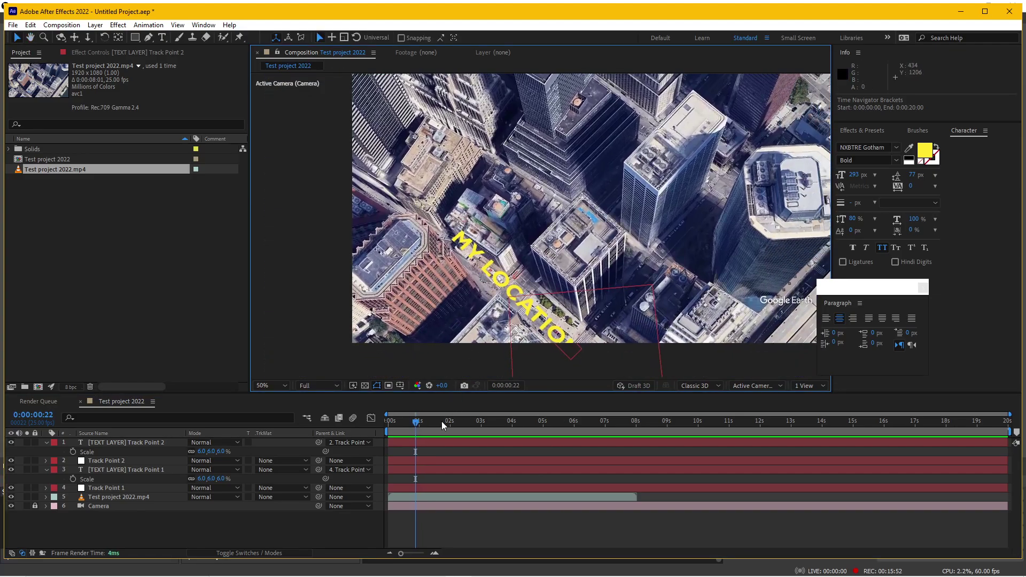
left_click(390, 422)
key("space")
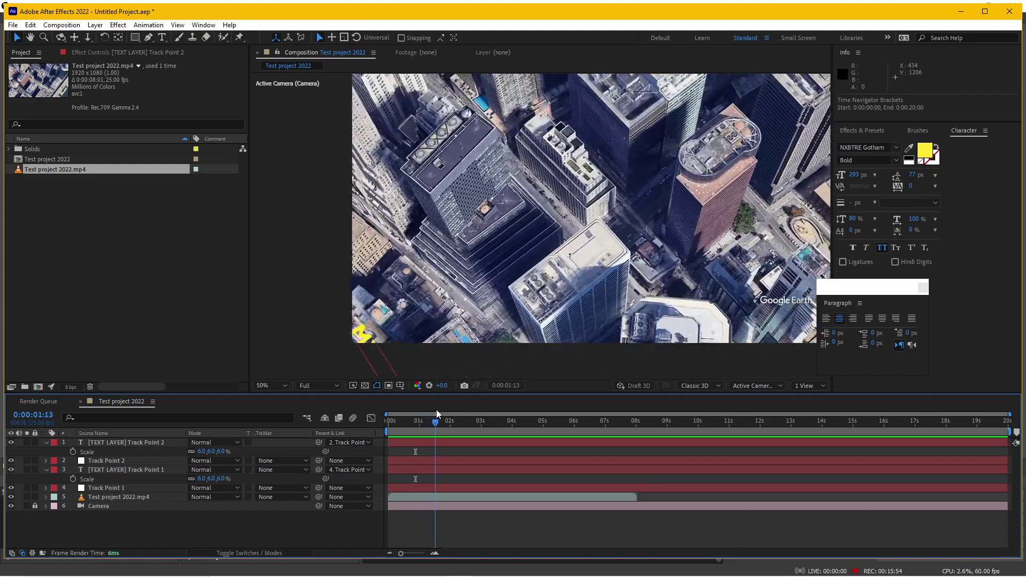
mouse_move(429, 406)
left_mouse_down()
mouse_move(400, 401)
mouse_move(449, 417)
mouse_move(506, 401)
left_mouse_up()
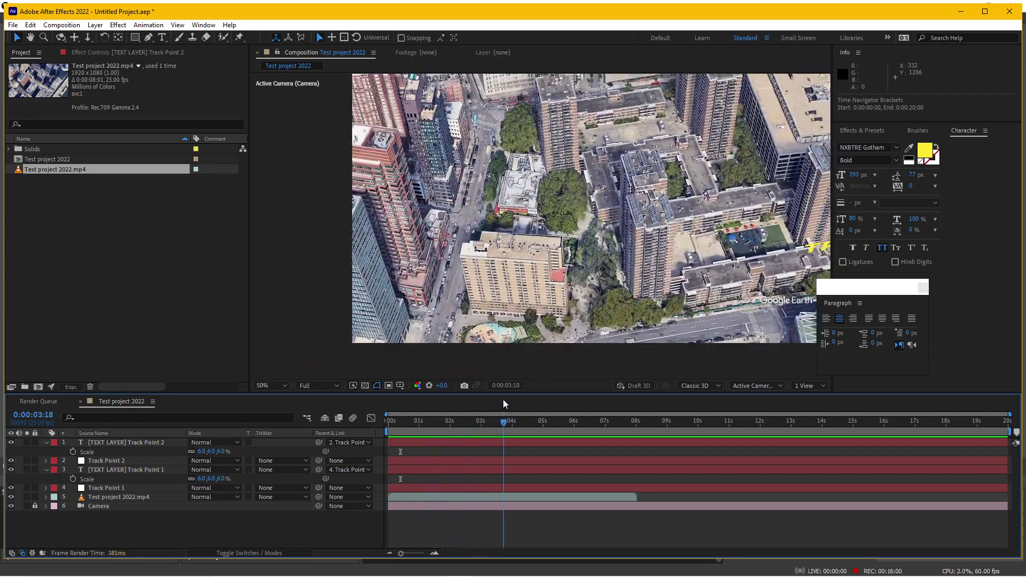
mouse_move(514, 419)
left_mouse_down()
mouse_move(622, 406)
mouse_move(373, 377)
mouse_move(524, 374)
mouse_move(383, 361)
left_mouse_up()
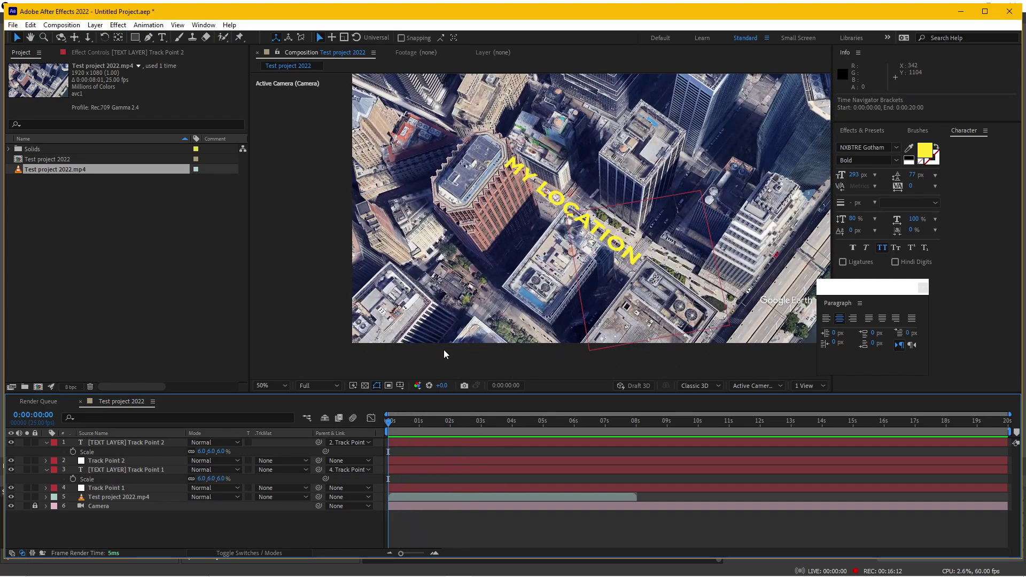